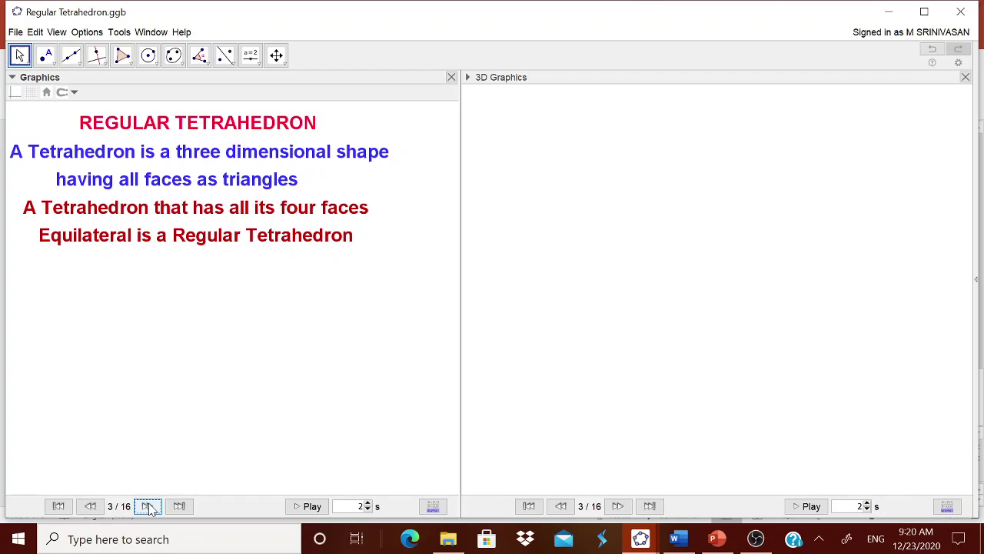
Play the finished tetrahedron worksheet forward to construction step 9 and turn the 3D solid slightly
{"action": "left_click", "coordinate": [147, 506]}
{"action": "left_click", "coordinate": [146, 506]}
{"action": "left_click", "coordinate": [147, 506]}
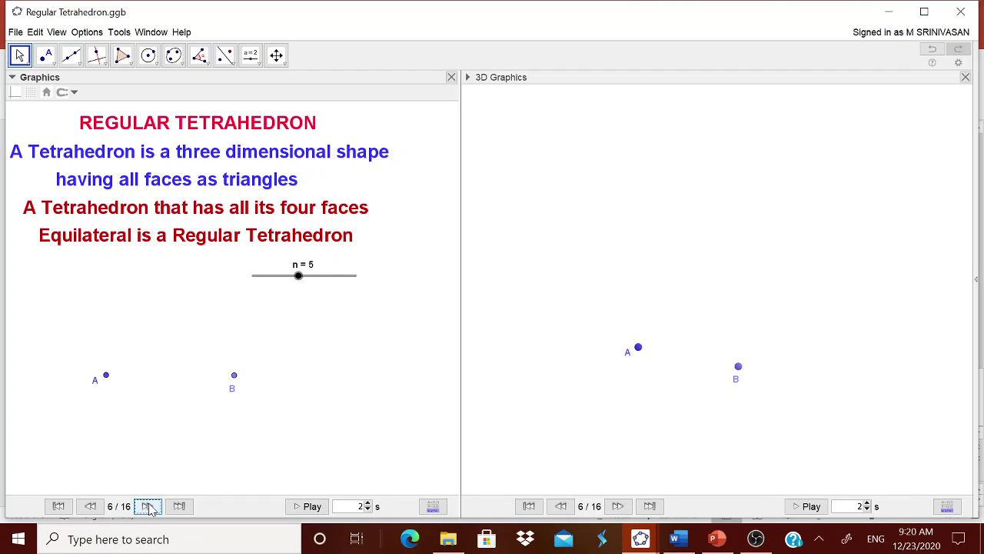
{"action": "left_click", "coordinate": [148, 505]}
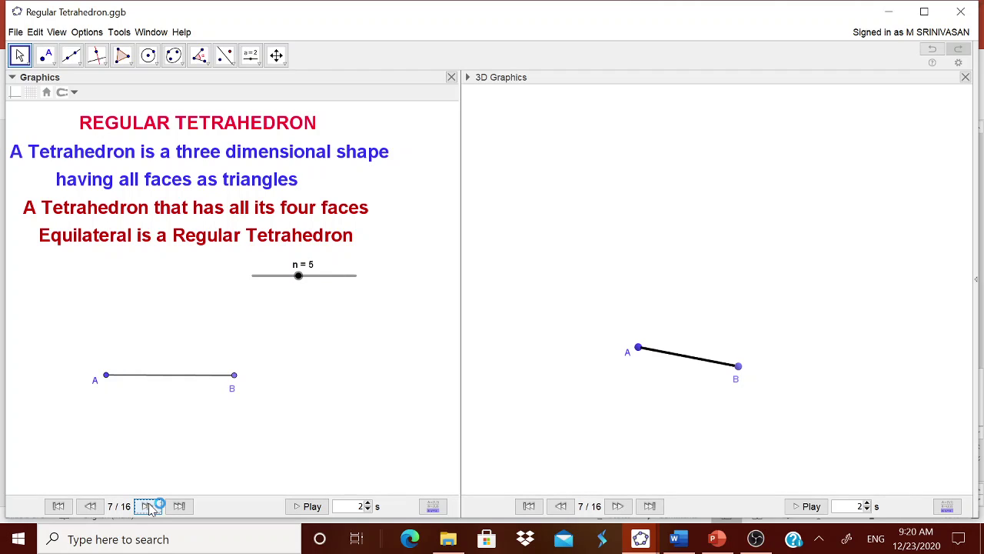
{"action": "left_click", "coordinate": [147, 505]}
{"action": "left_click", "coordinate": [147, 505]}
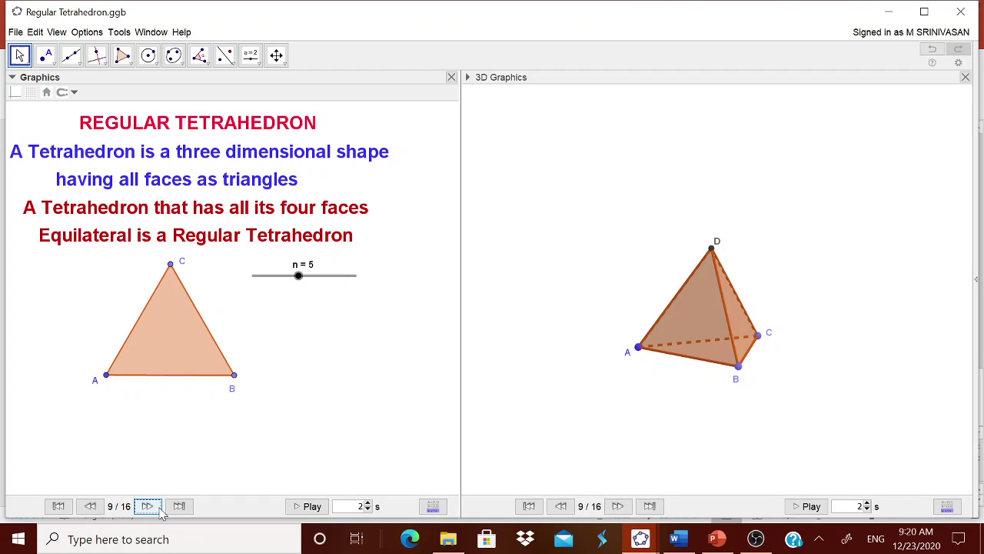
{"action": "left_click", "coordinate": [759, 359]}
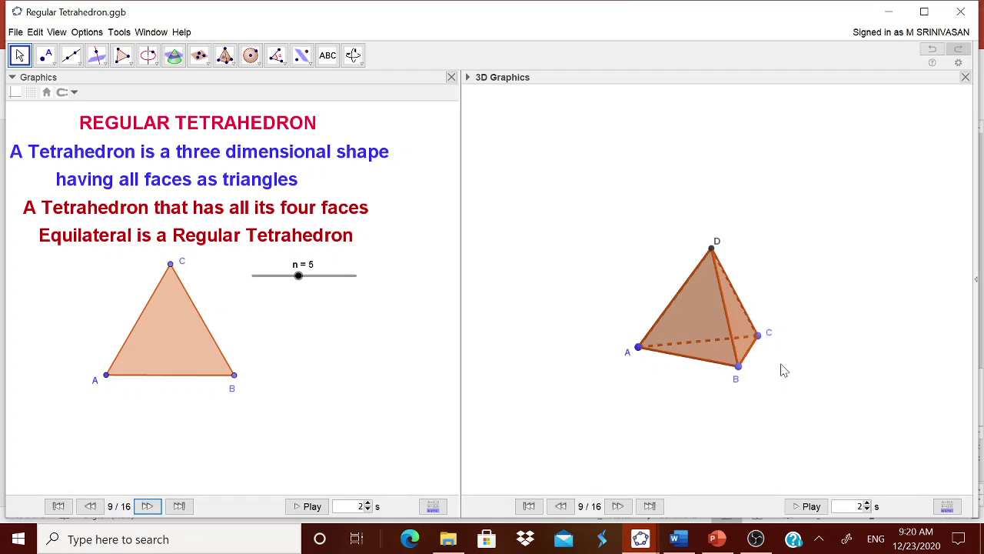
{"action": "mouse_move", "coordinate": [782, 369]}
{"action": "left_mouse_down"}
{"action": "mouse_move", "coordinate": [763, 378]}
{"action": "mouse_move", "coordinate": [743, 355]}
{"action": "mouse_move", "coordinate": [782, 372]}
{"action": "mouse_move", "coordinate": [794, 360]}
{"action": "mouse_move", "coordinate": [764, 369]}
{"action": "mouse_move", "coordinate": [783, 372]}
{"action": "left_mouse_up"}
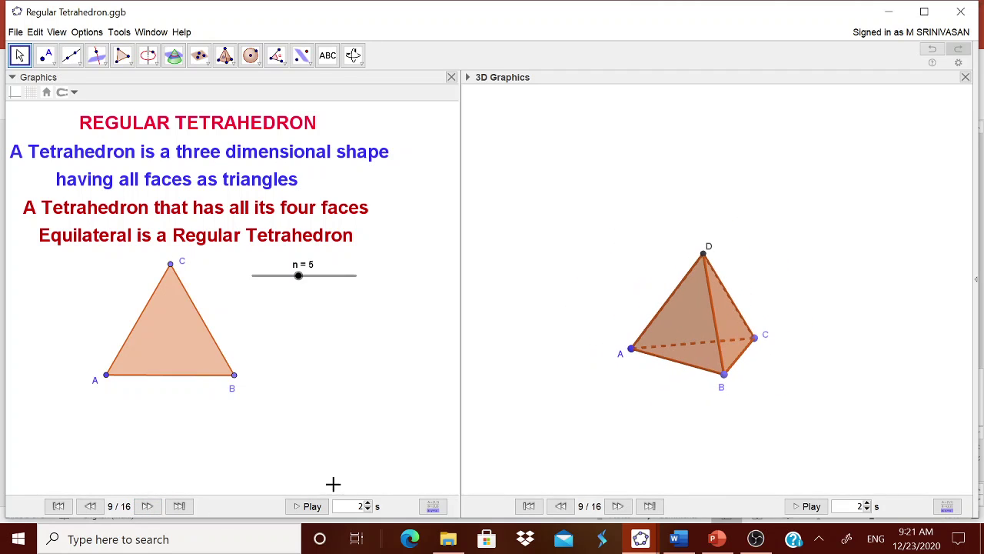
Advance the worksheet through its surface area and volume formulas to construction step 16
{"action": "left_click", "coordinate": [147, 506]}
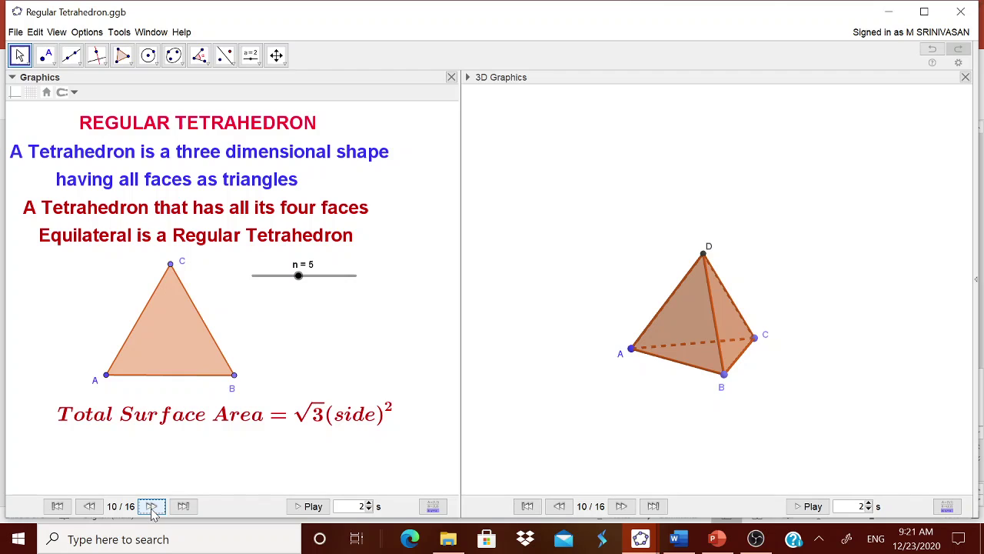
{"action": "left_click", "coordinate": [152, 507]}
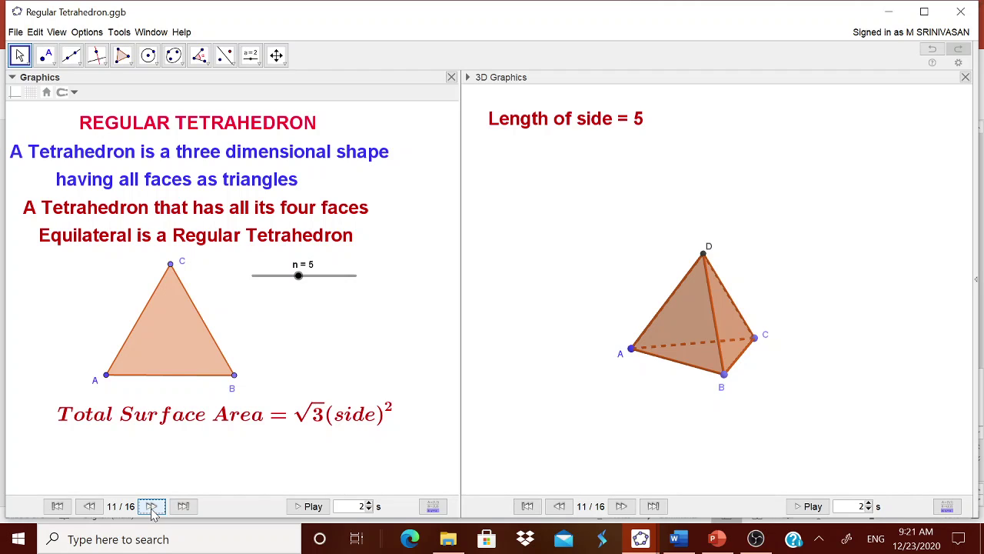
{"action": "left_click", "coordinate": [152, 509]}
{"action": "left_click", "coordinate": [152, 509]}
{"action": "left_click", "coordinate": [151, 509]}
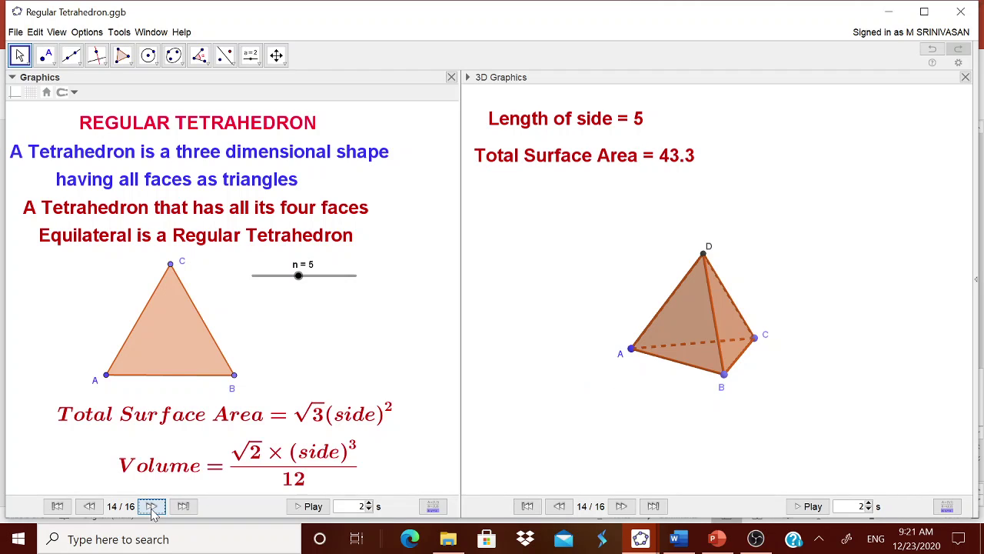
{"action": "left_click", "coordinate": [152, 509]}
{"action": "left_click", "coordinate": [151, 508]}
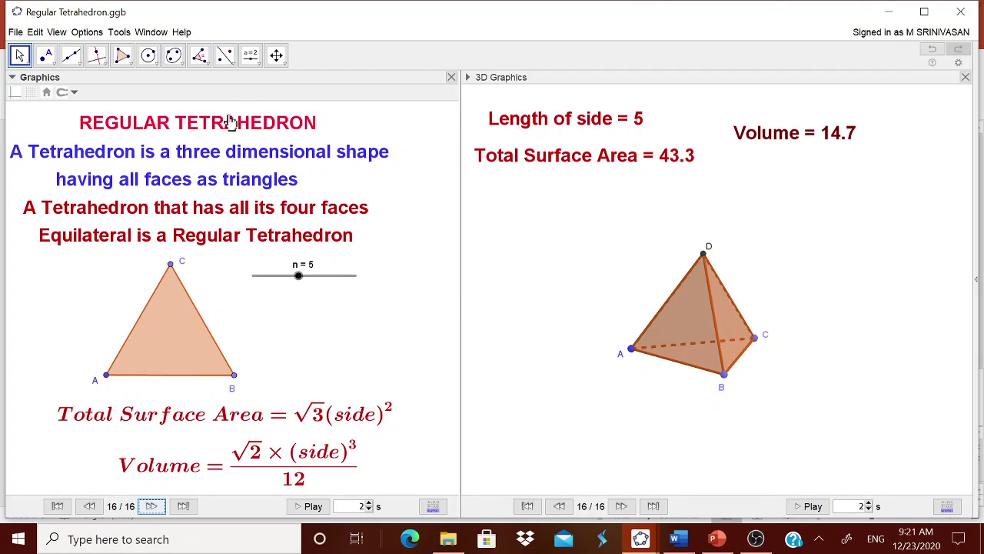
Create the net of the tetrahedron and fold it partly by setting slider b to 0.6
{"action": "left_click", "coordinate": [530, 240]}
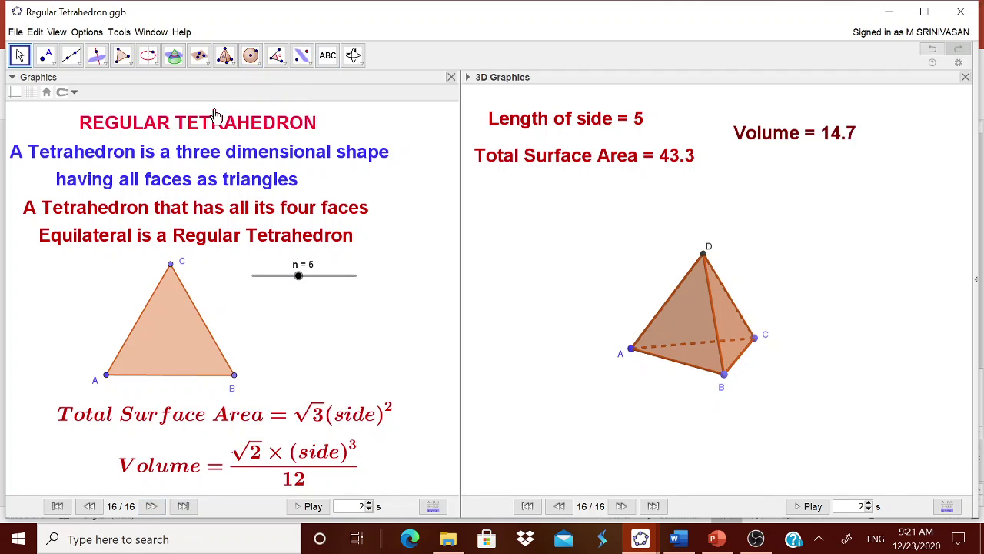
{"action": "left_click", "coordinate": [234, 65]}
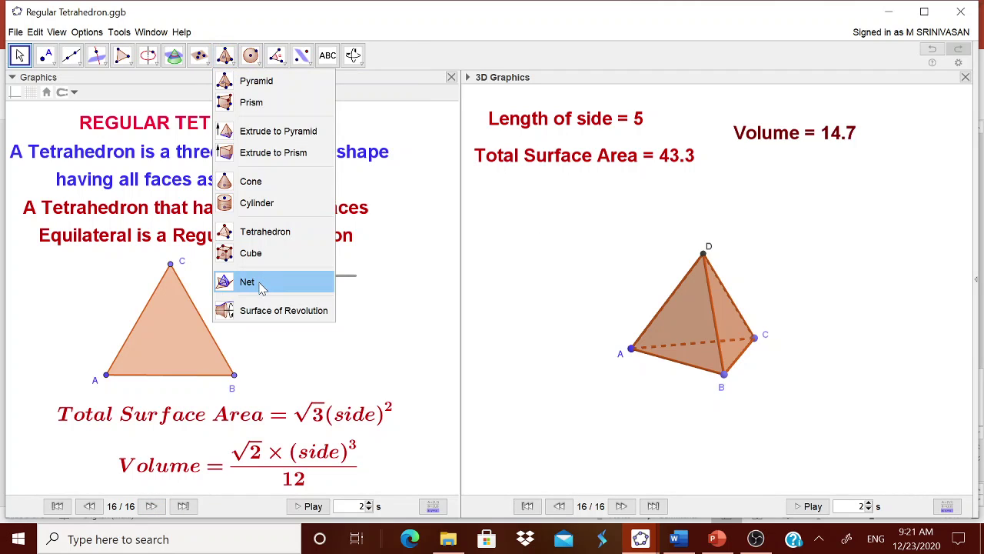
{"action": "left_click", "coordinate": [257, 282]}
{"action": "left_click", "coordinate": [695, 320]}
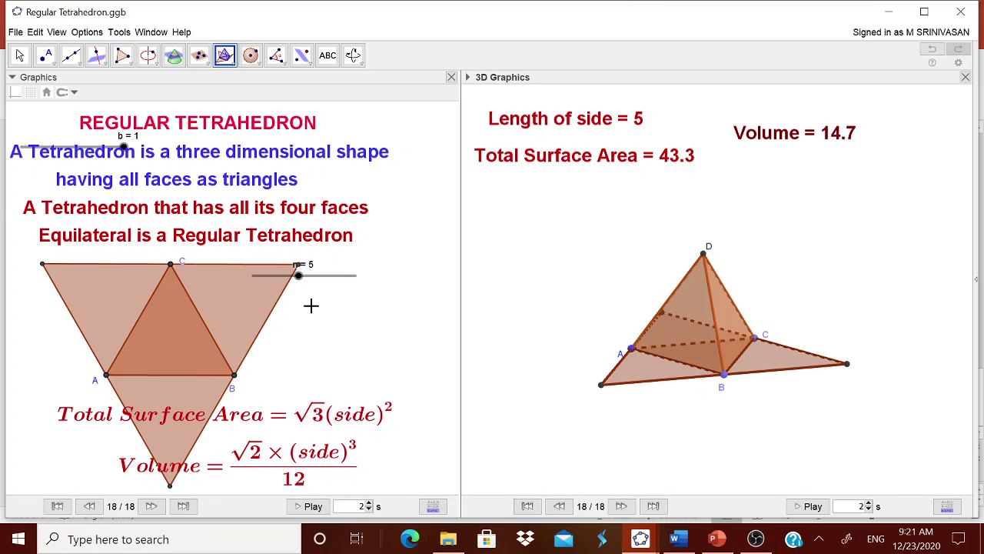
{"action": "mouse_move", "coordinate": [299, 277]}
{"action": "left_mouse_down"}
{"action": "mouse_move", "coordinate": [325, 277]}
{"action": "mouse_move", "coordinate": [296, 277]}
{"action": "left_mouse_up"}
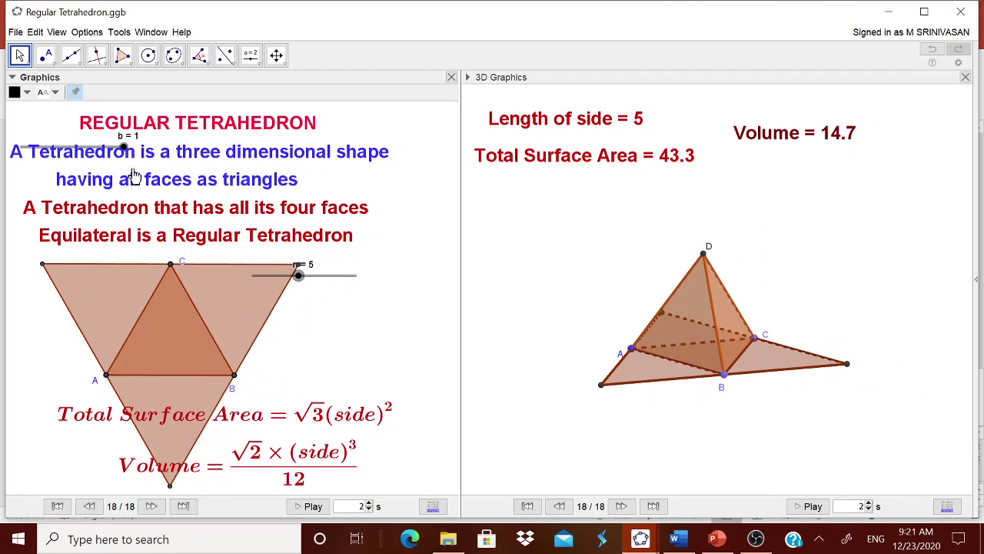
{"action": "left_click_drag", "start_coordinate": [125, 156], "coordinate": [79, 149]}
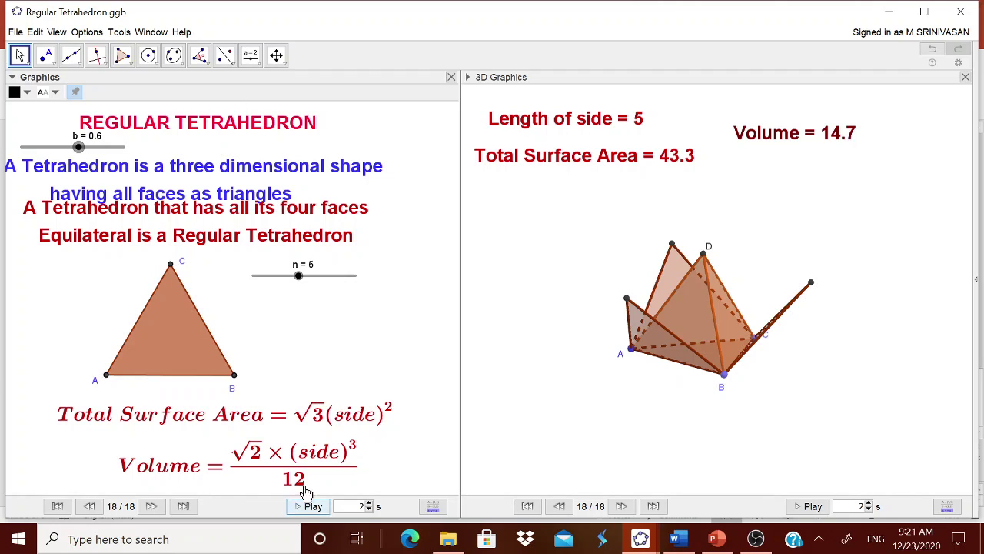
Minimise the finished worksheet, switch to the blank GeoGebra Classic 5 window and choose the Geometry perspective
{"action": "left_click", "coordinate": [888, 11]}
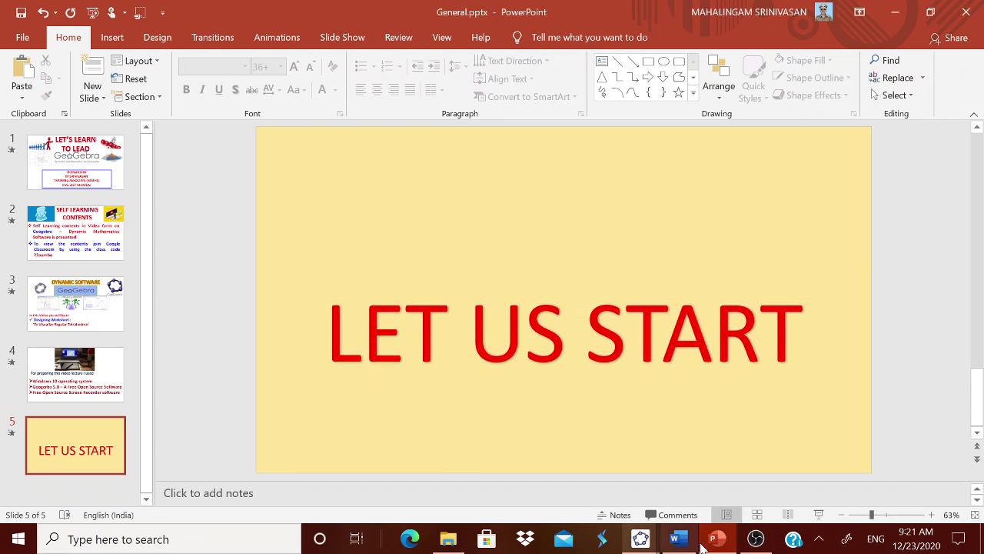
{"action": "mouse_move", "coordinate": [641, 538]}
{"action": "left_click", "coordinate": [694, 484]}
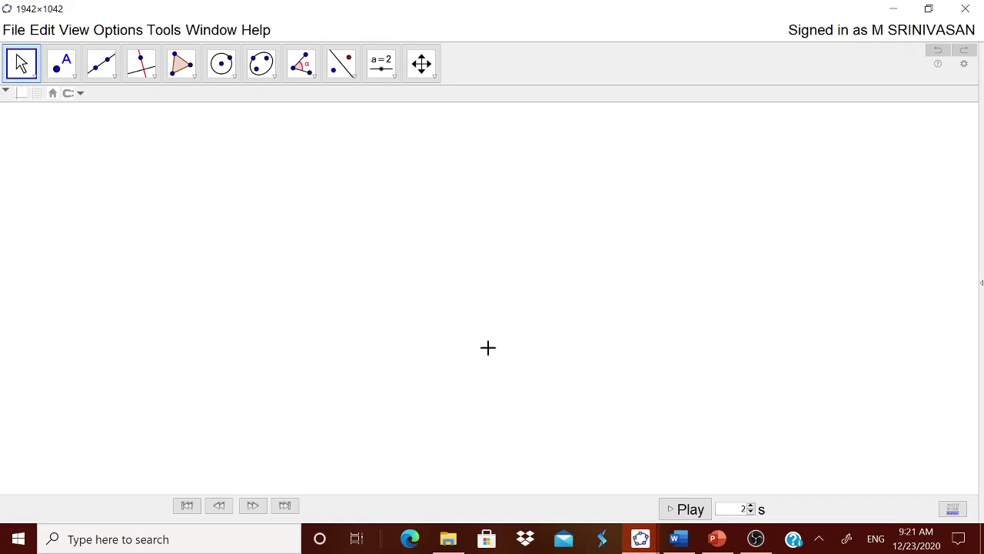
{"action": "left_click", "coordinate": [981, 283]}
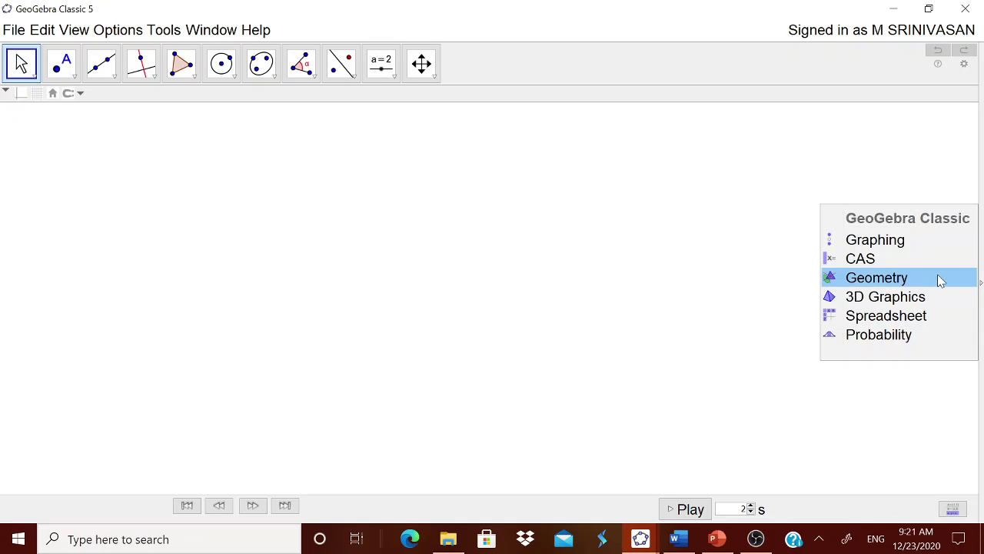
{"action": "left_click", "coordinate": [934, 279]}
{"action": "left_click", "coordinate": [120, 30]}
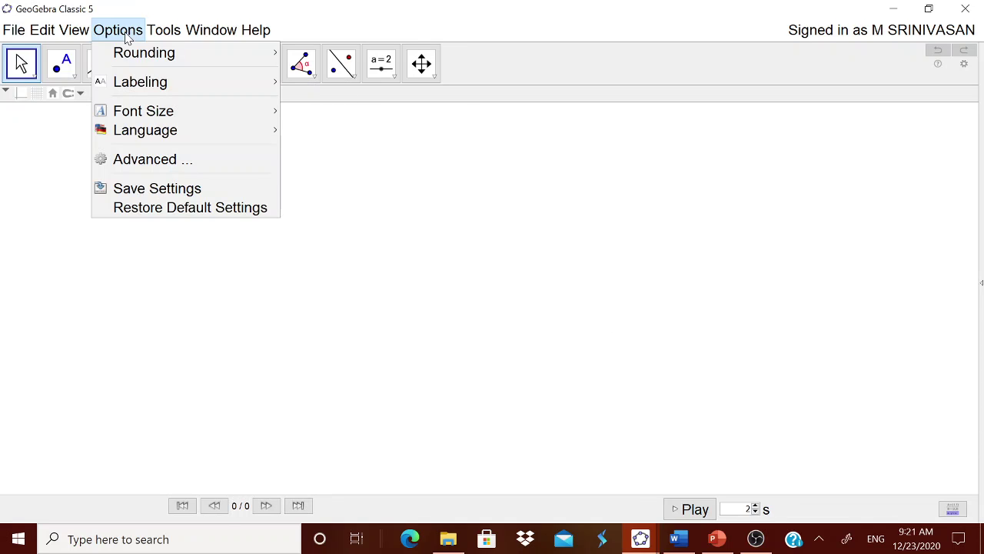
{"action": "mouse_move", "coordinate": [136, 60]}
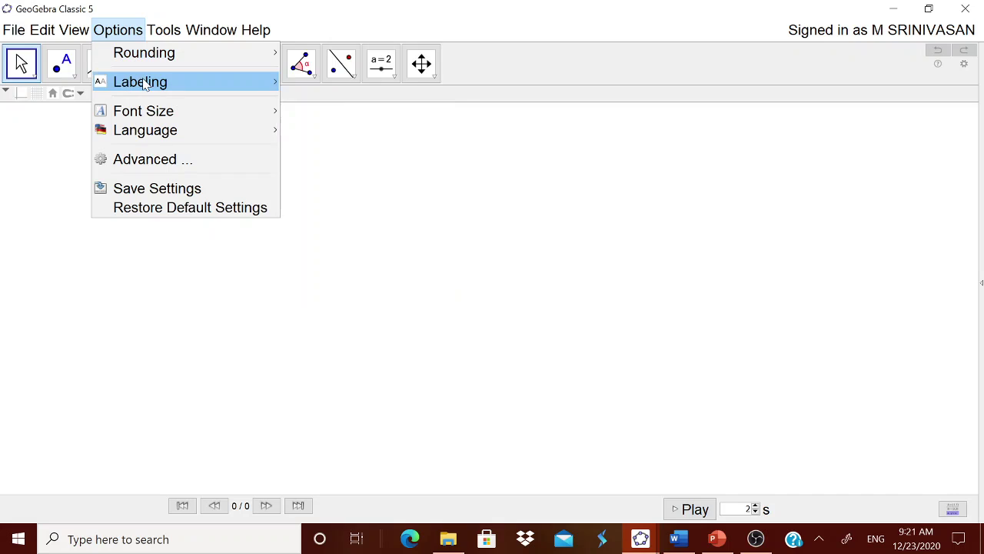
{"action": "left_click", "coordinate": [376, 16]}
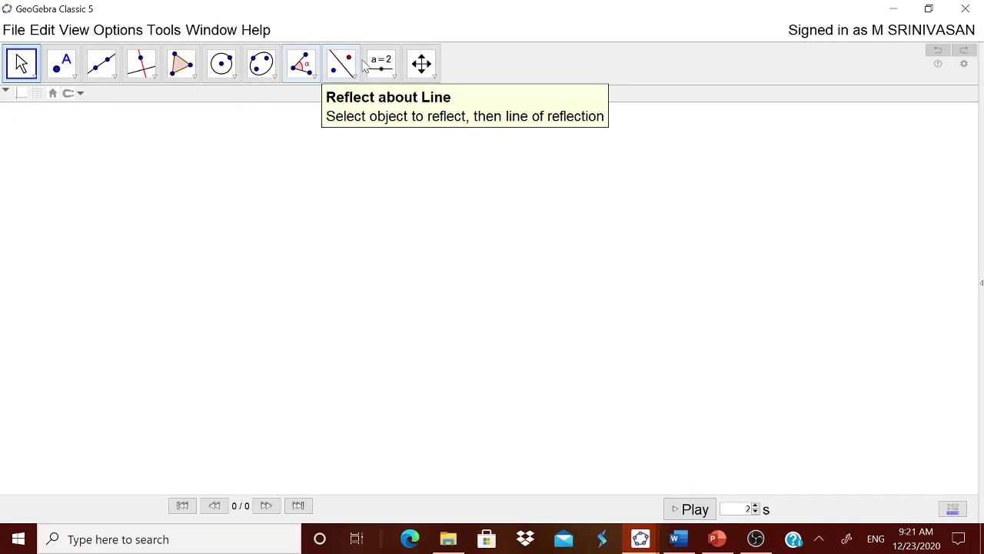
Add the text "REGUALR TETRAHEDRON" to the worksheet and place it as a heading near the drawing area's upper-left corner
{"action": "left_click", "coordinate": [392, 75]}
{"action": "left_click", "coordinate": [400, 133]}
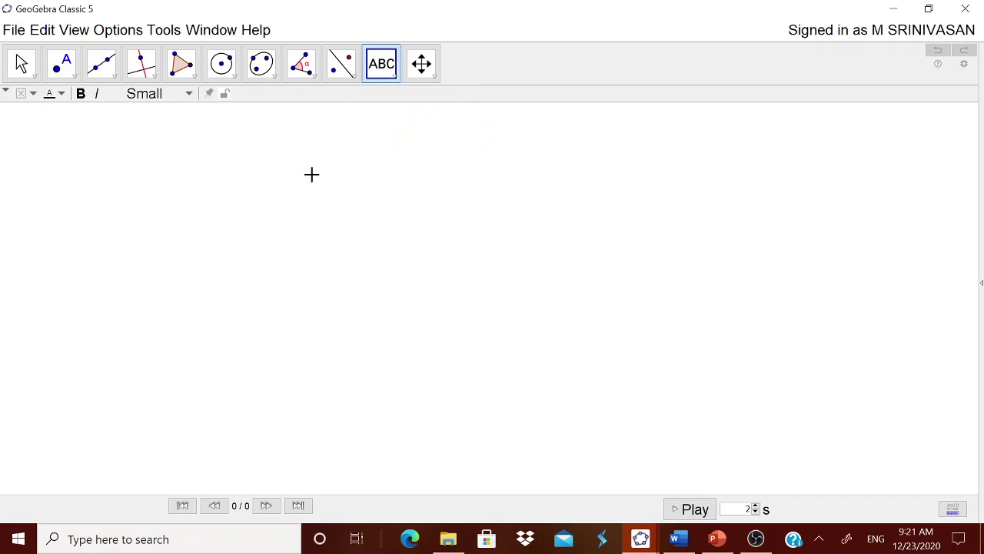
{"action": "left_click", "coordinate": [303, 176]}
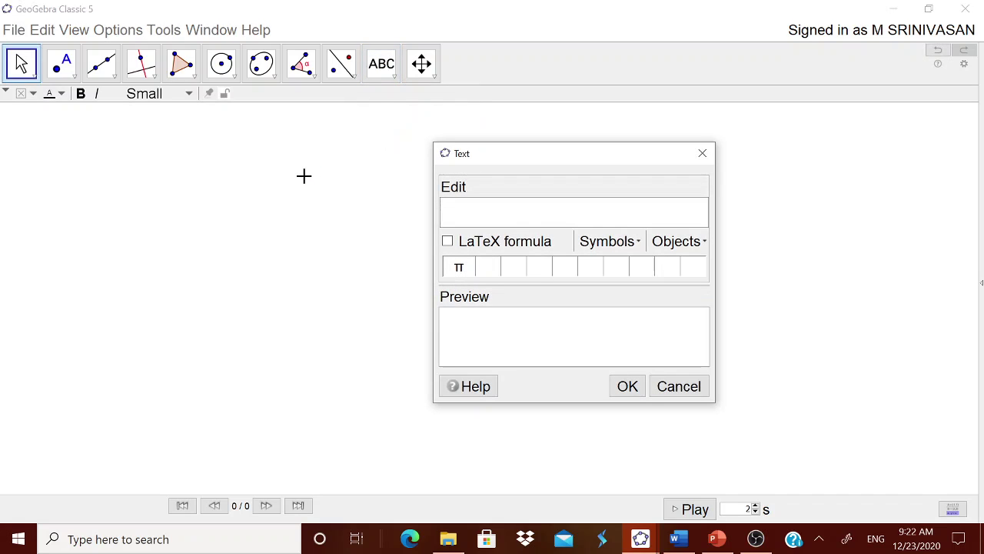
{"action": "type", "text": "REGUALR TR"}
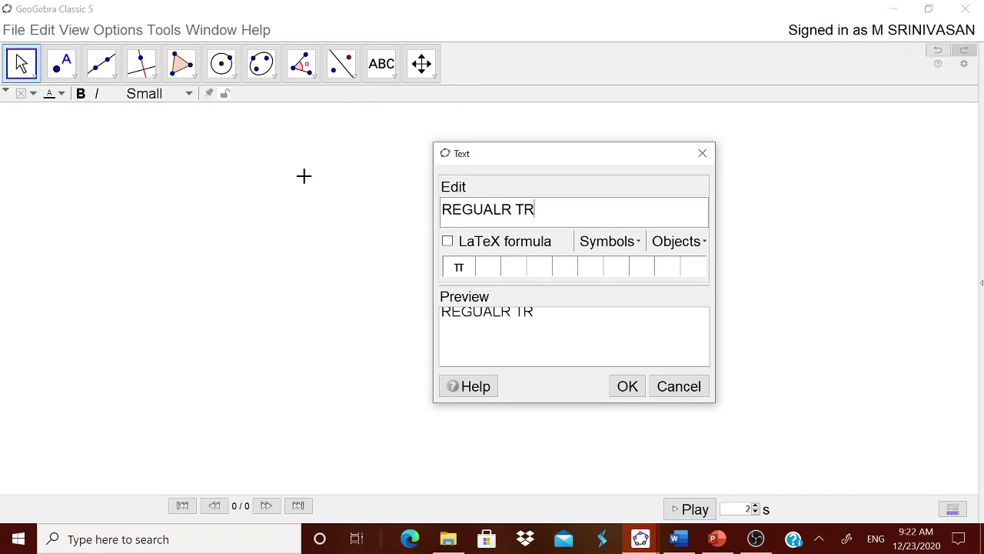
{"action": "key", "text": "BackSpace"}
{"action": "type", "text": "ETRAHEDRON"}
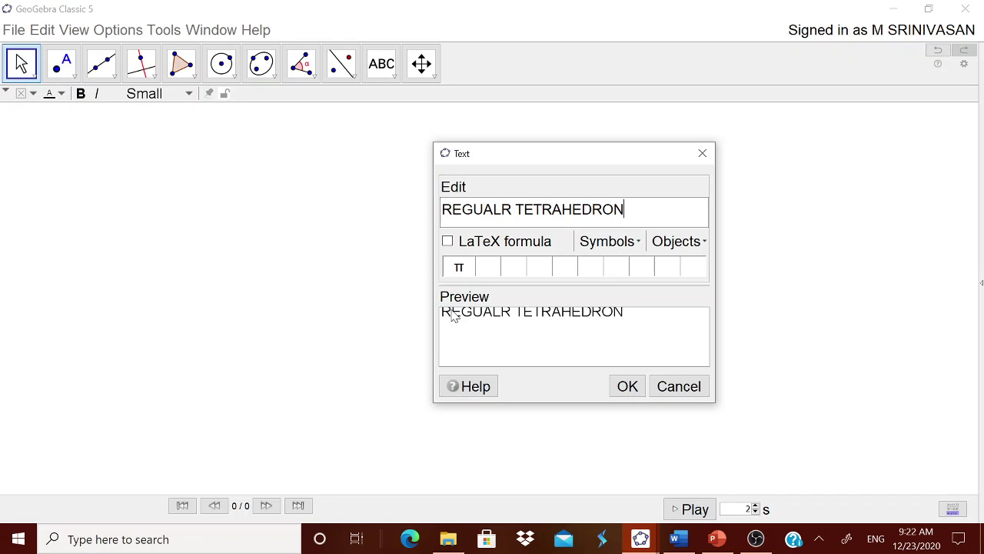
{"action": "left_click", "coordinate": [629, 387]}
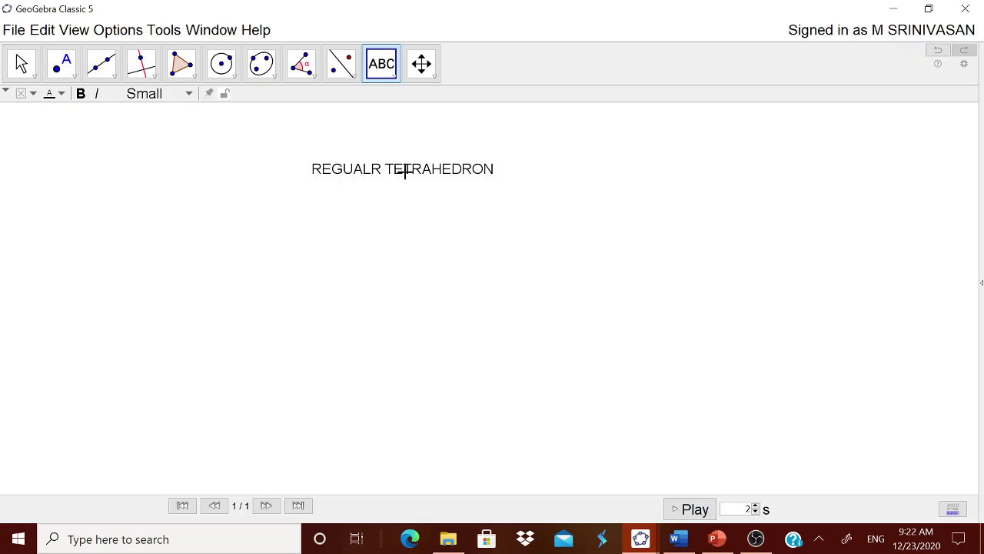
{"action": "left_click_drag", "start_coordinate": [402, 167], "coordinate": [214, 128]}
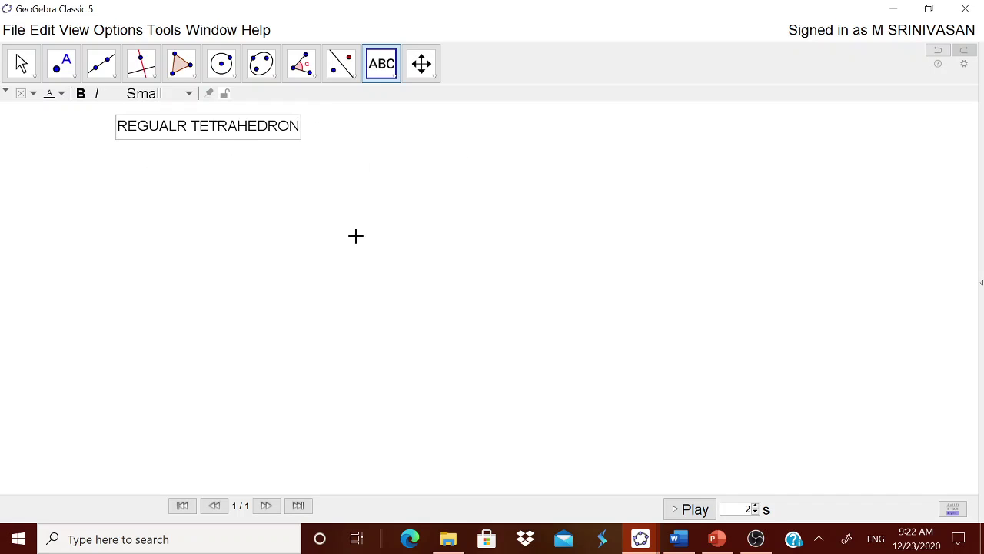
Copy "A Tetrahedron is a three-dimensional shape having all faces as triangles" from NOTES.docx in Word and return to the blank GeoGebra worksheet
{"action": "left_click", "coordinate": [677, 538]}
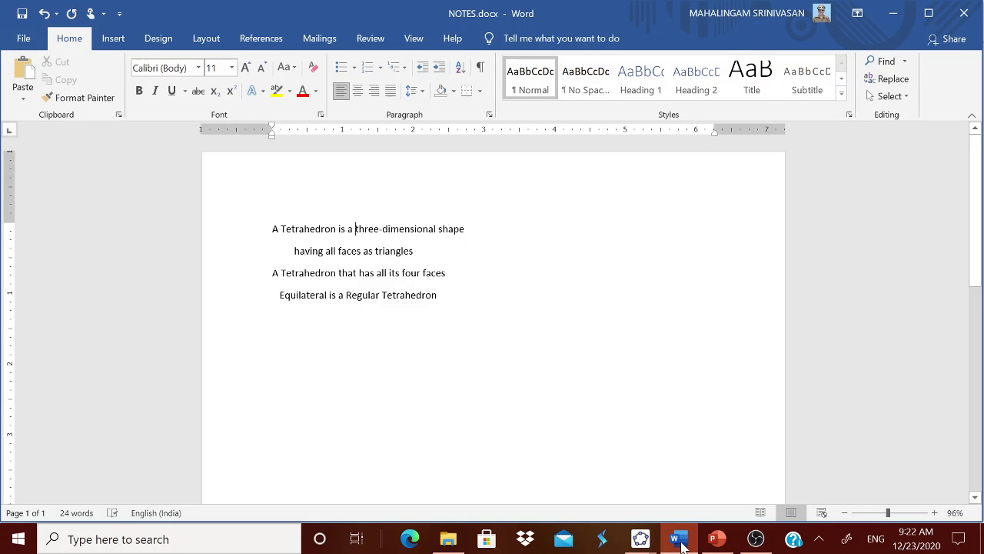
{"action": "triple_click", "coordinate": [355, 229]}
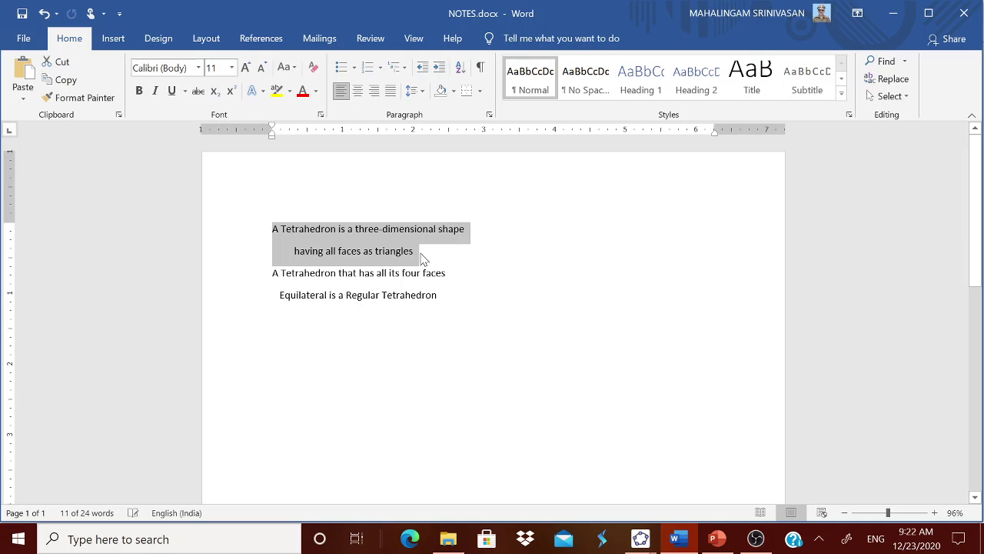
{"action": "left_click", "coordinate": [652, 542]}
{"action": "left_click", "coordinate": [689, 503]}
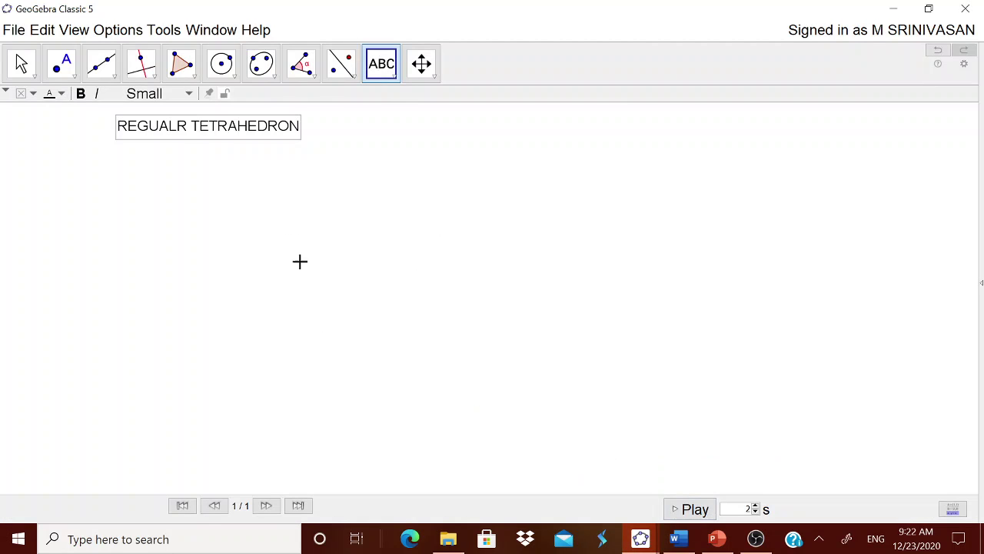
Insert the copied tetrahedron definition as text beneath the heading and delete its duplicate
{"action": "left_click", "coordinate": [314, 195]}
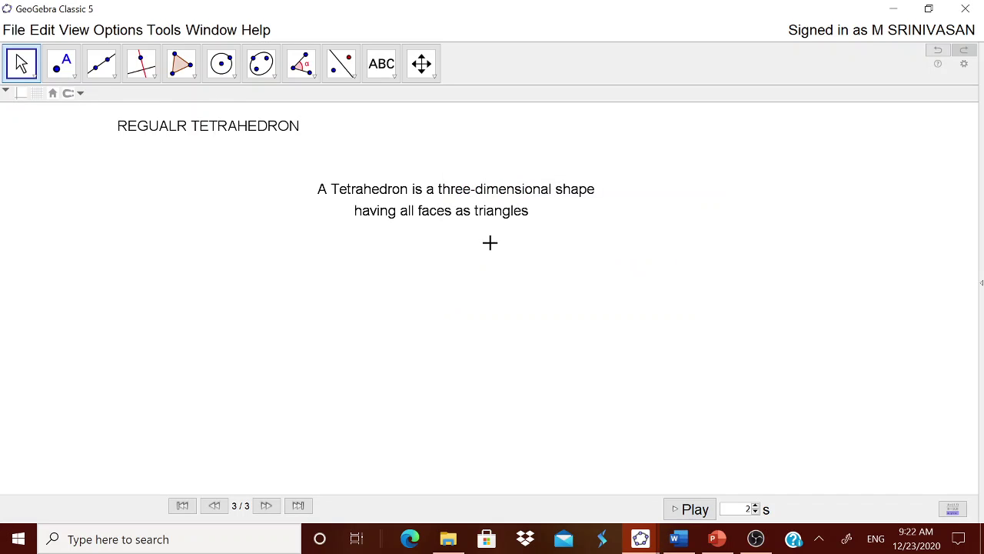
{"action": "left_click", "coordinate": [473, 216]}
{"action": "left_click_drag", "start_coordinate": [473, 215], "coordinate": [222, 182]}
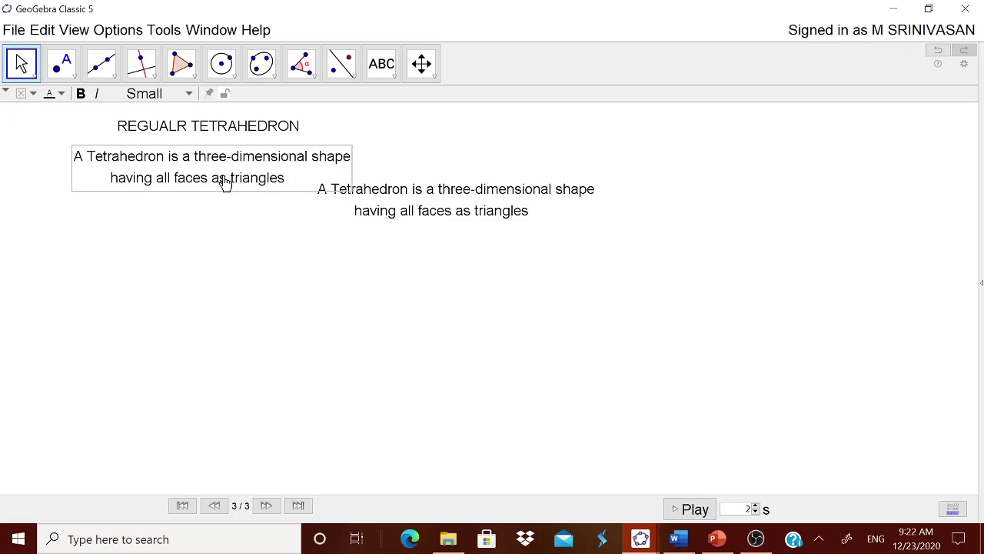
{"action": "left_click", "coordinate": [409, 214]}
{"action": "key", "text": "Delete"}
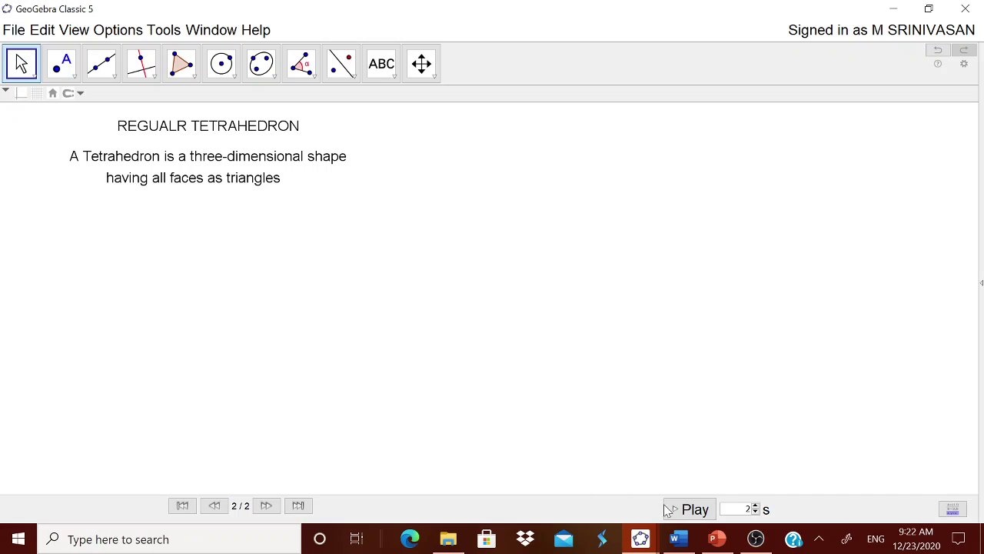
Copy "A Tetrahedron that has all its four faces Equilateral is a Regular Tetrahedron" from NOTES.docx in Word and return to the GeoGebra worksheet
{"action": "left_click", "coordinate": [680, 541]}
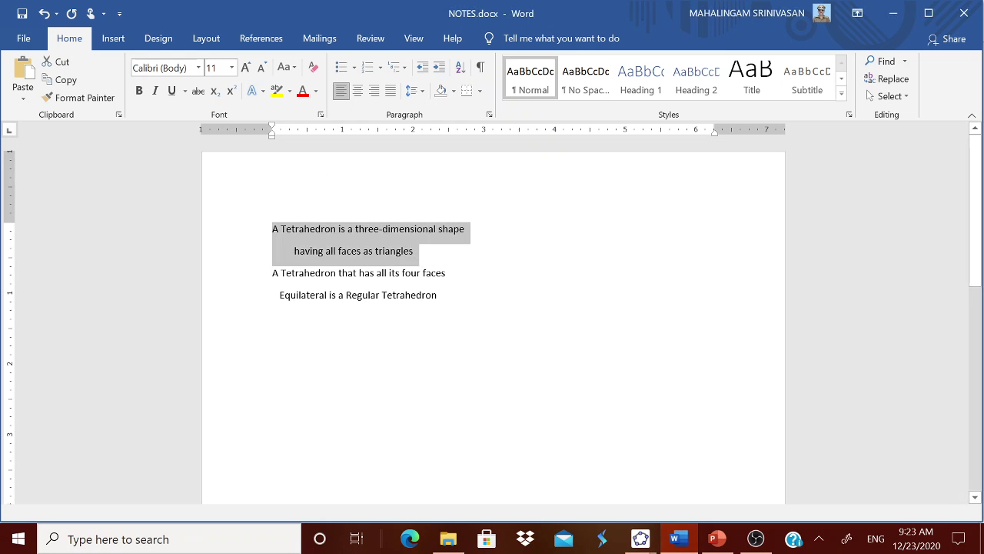
{"action": "left_click_drag", "start_coordinate": [272, 273], "coordinate": [444, 300]}
{"action": "key", "text": "ctrl+c"}
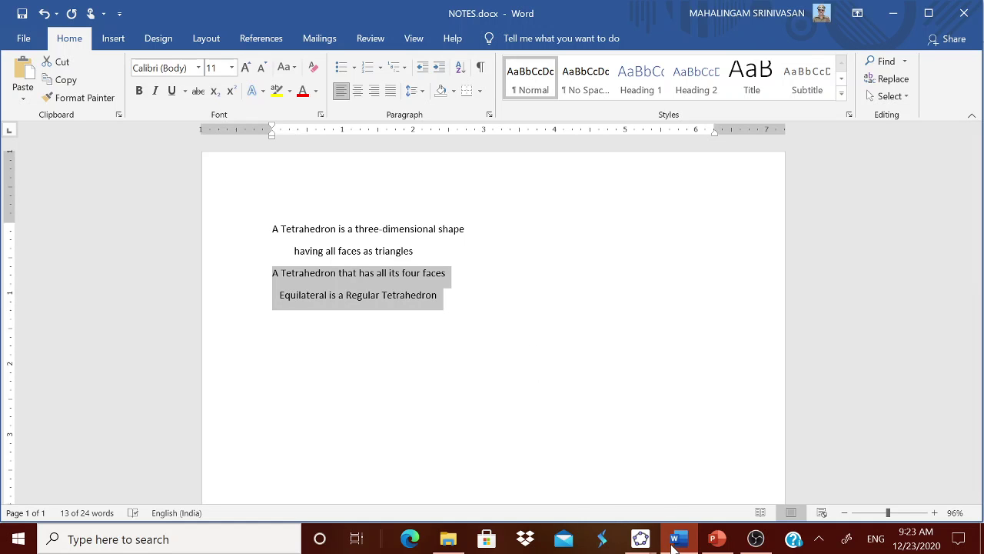
{"action": "mouse_move", "coordinate": [641, 538]}
{"action": "left_click", "coordinate": [711, 486]}
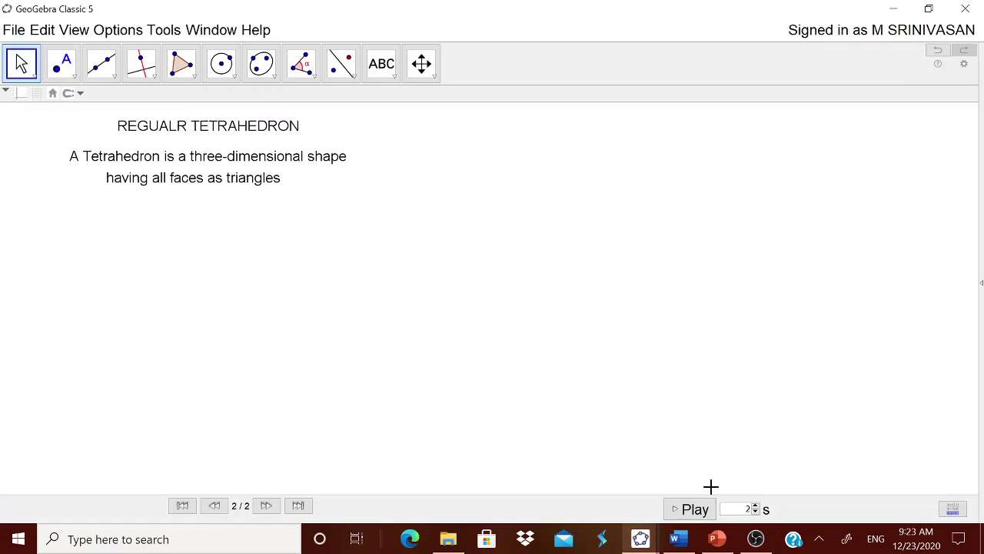
Insert the copied regular tetrahedron definition as text and place it beneath the first definition
{"action": "left_click", "coordinate": [393, 74]}
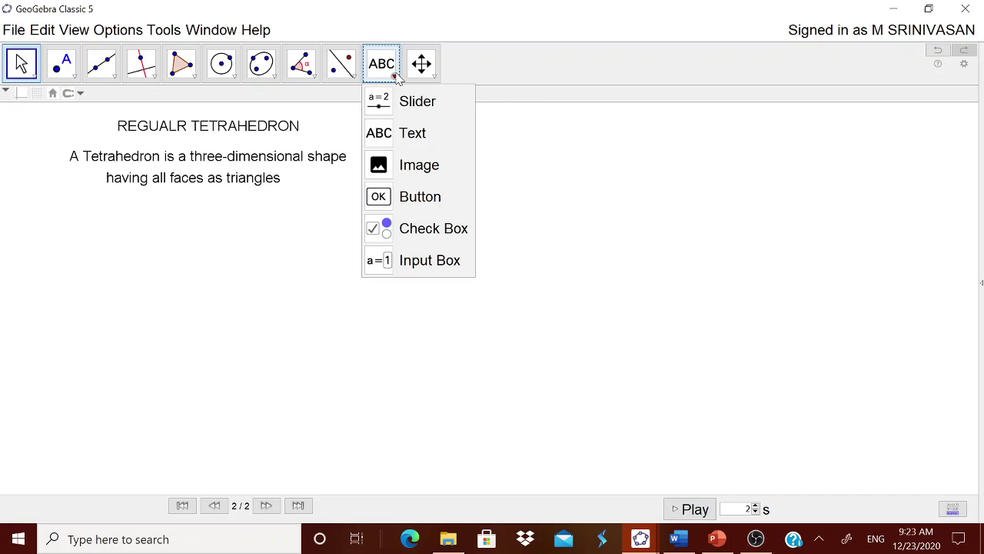
{"action": "left_click", "coordinate": [412, 133]}
{"action": "left_click", "coordinate": [393, 229]}
{"action": "key", "text": "ctrl+v"}
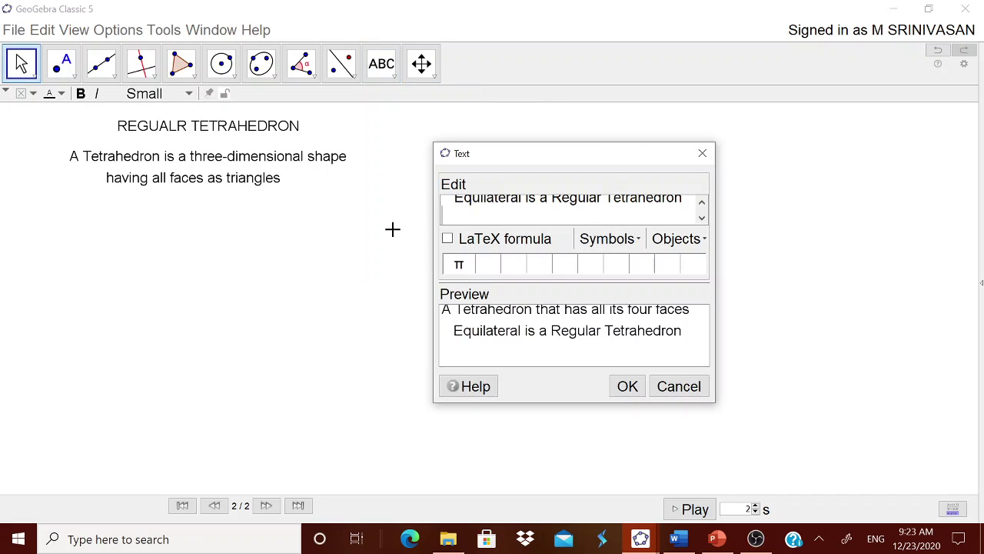
{"action": "left_click", "coordinate": [626, 385]}
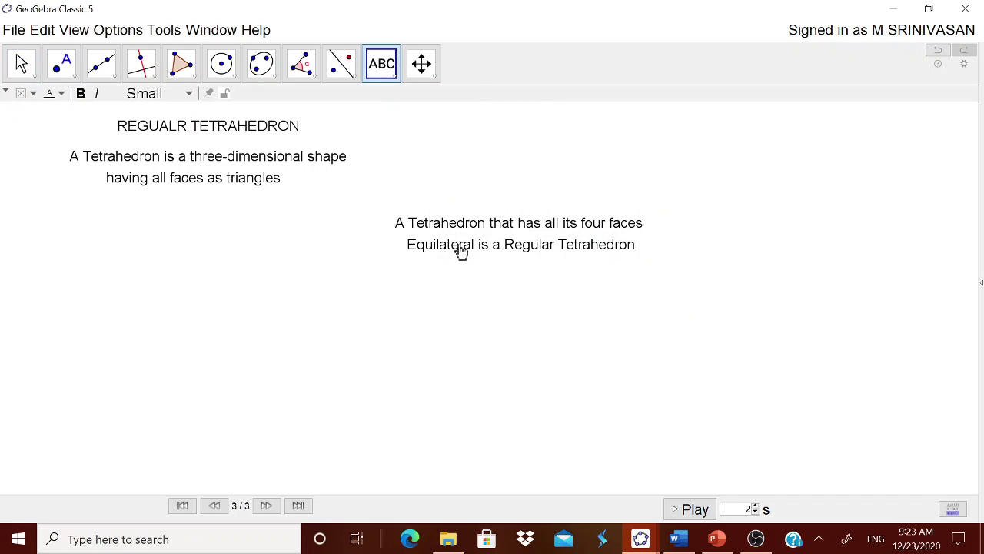
{"action": "left_click_drag", "start_coordinate": [459, 253], "coordinate": [147, 223]}
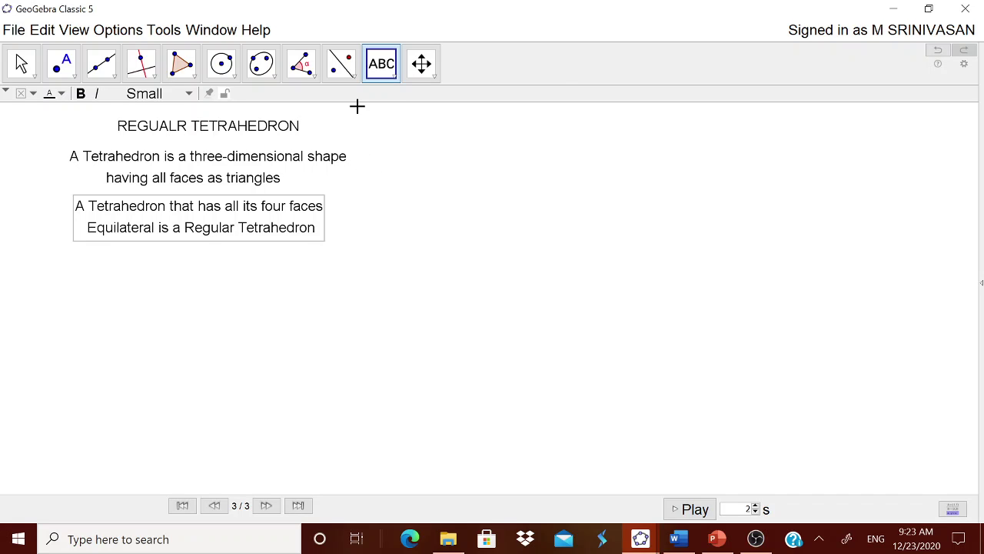
Create an integer slider n from 1 to 10 with increment 1 and place it beside the second definition
{"action": "left_click", "coordinate": [393, 78]}
{"action": "left_click", "coordinate": [406, 101]}
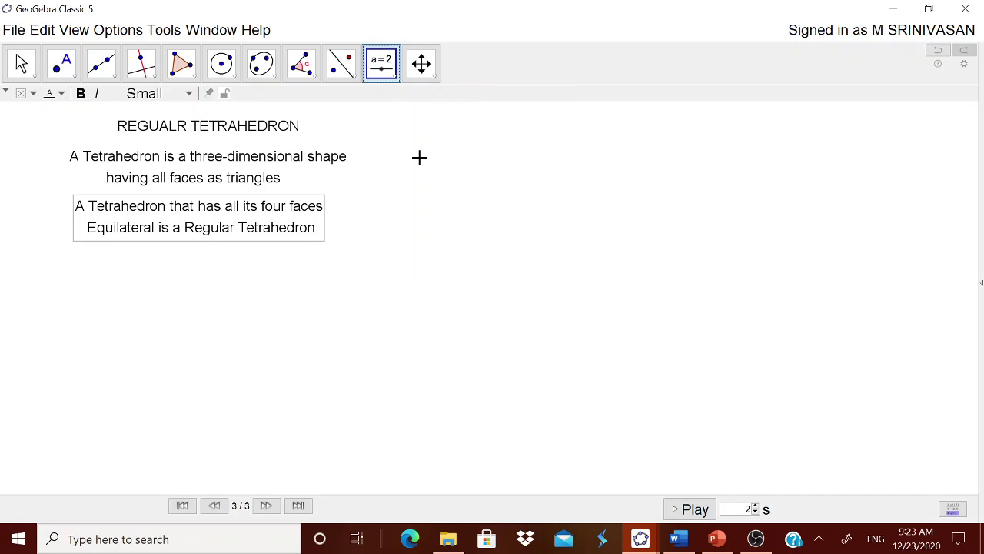
{"action": "left_click", "coordinate": [429, 224]}
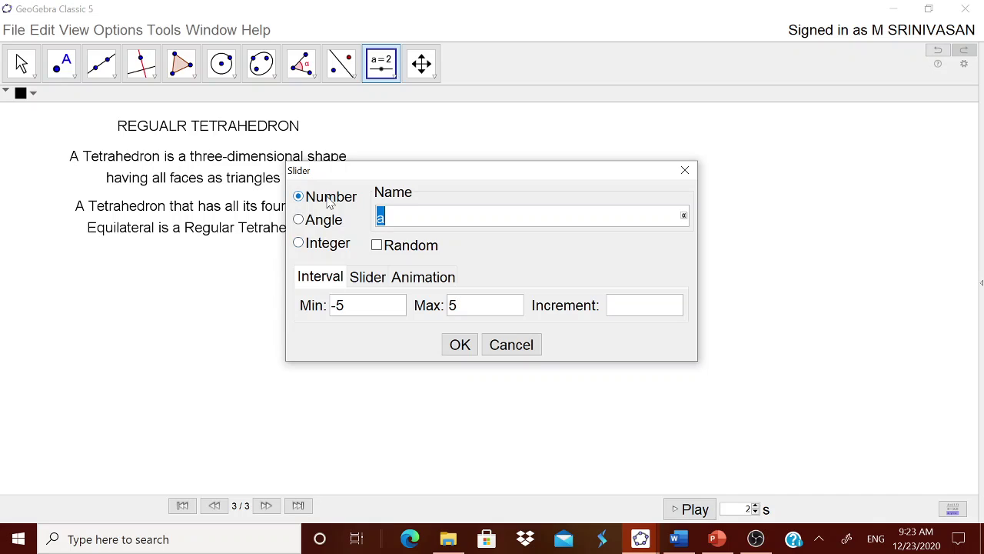
{"action": "left_click", "coordinate": [315, 243]}
{"action": "left_click_drag", "start_coordinate": [470, 312], "coordinate": [429, 318]}
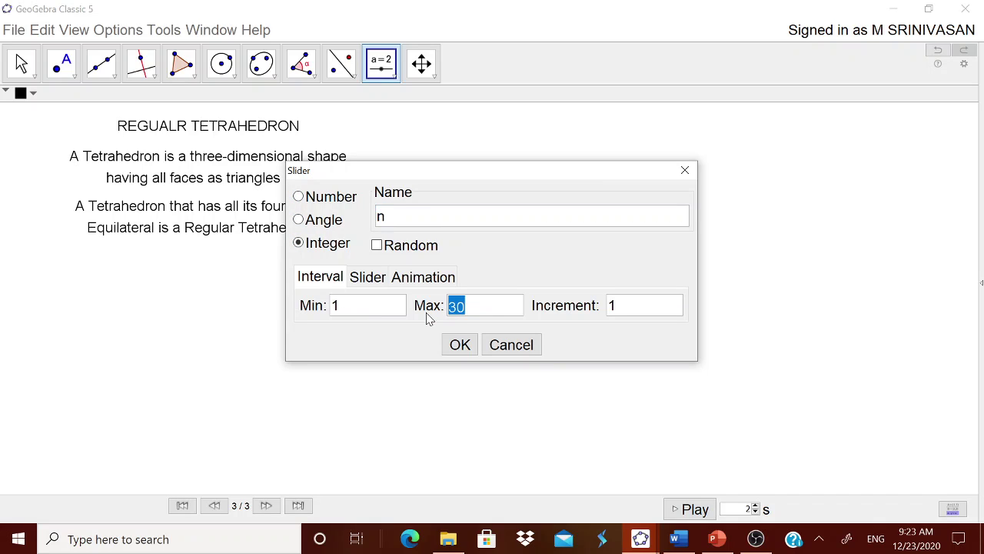
{"action": "type", "text": "10"}
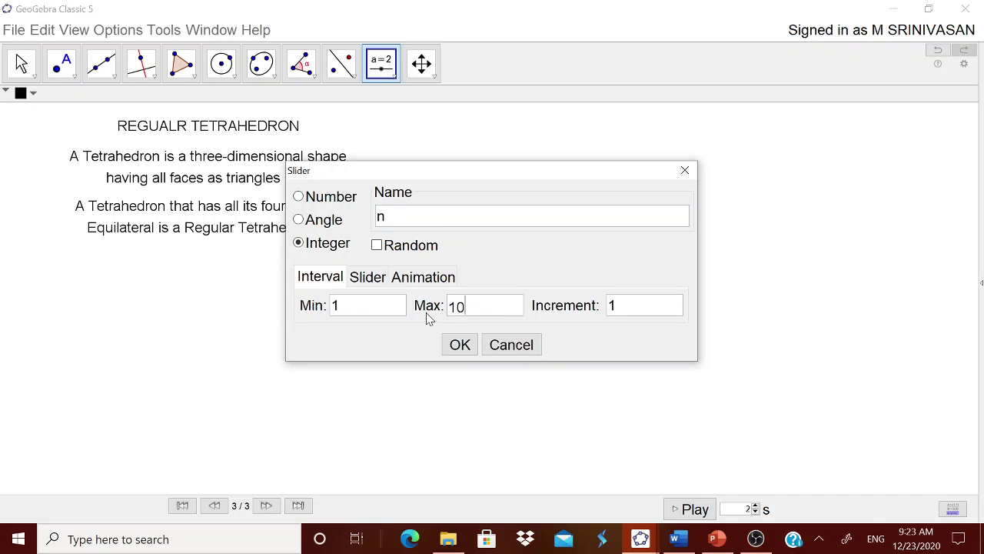
{"action": "left_click", "coordinate": [456, 350]}
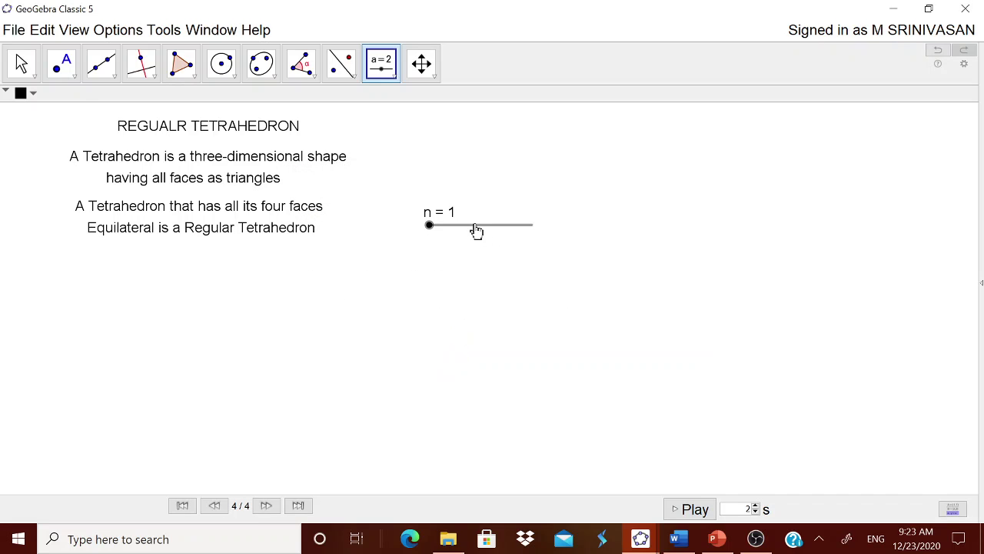
{"action": "left_click_drag", "start_coordinate": [475, 233], "coordinate": [420, 228]}
{"action": "left_click", "coordinate": [117, 69]}
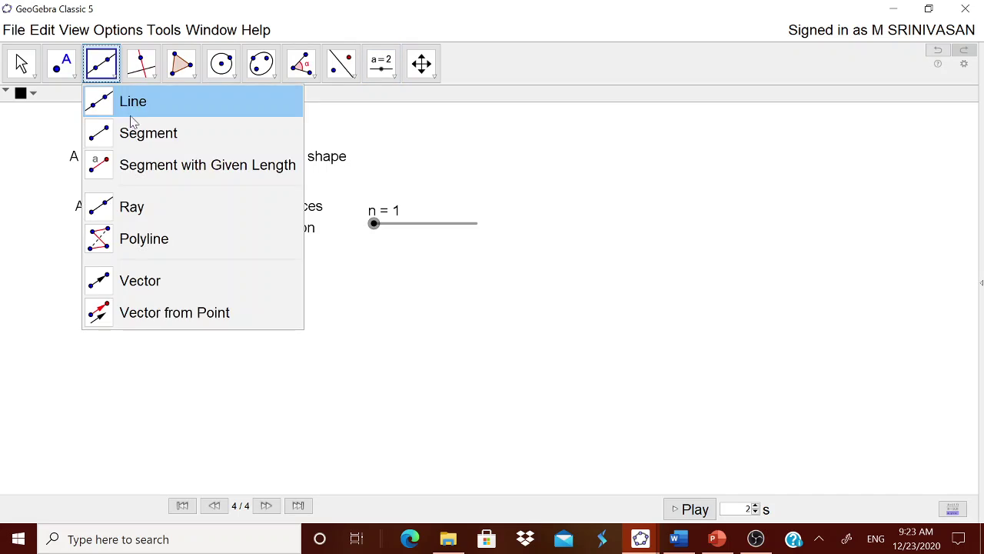
{"action": "left_click", "coordinate": [140, 132]}
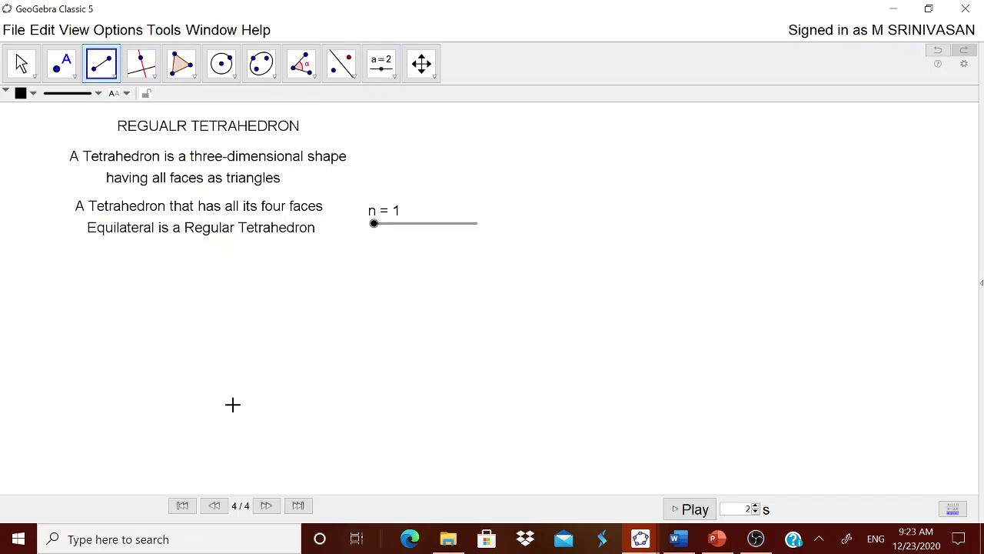
{"action": "left_click", "coordinate": [159, 404]}
{"action": "key", "text": "ctrl+z"}
Draw a horizontal segment AB of given length n below the definitions and set slider n to 5
{"action": "left_click", "coordinate": [112, 73]}
{"action": "left_click", "coordinate": [136, 163]}
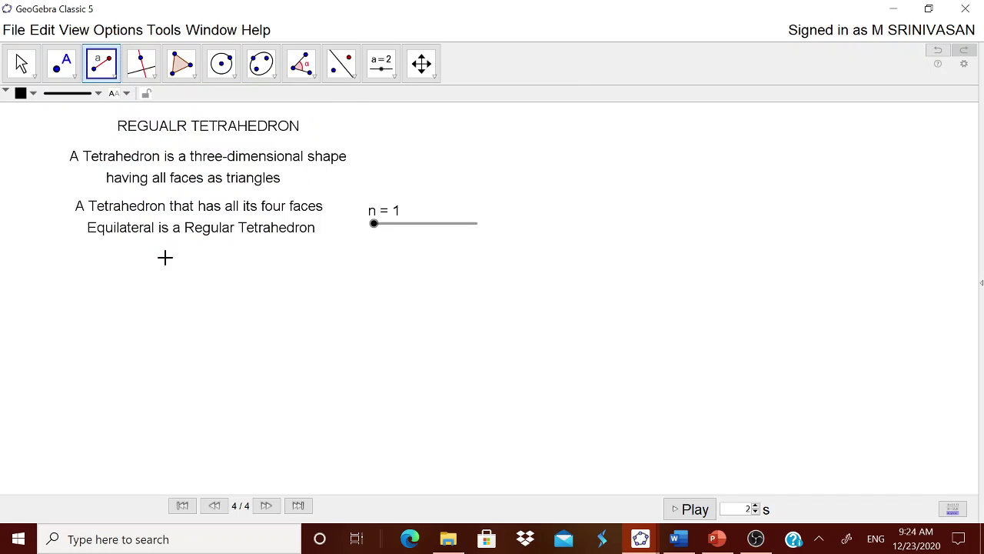
{"action": "left_click", "coordinate": [144, 396]}
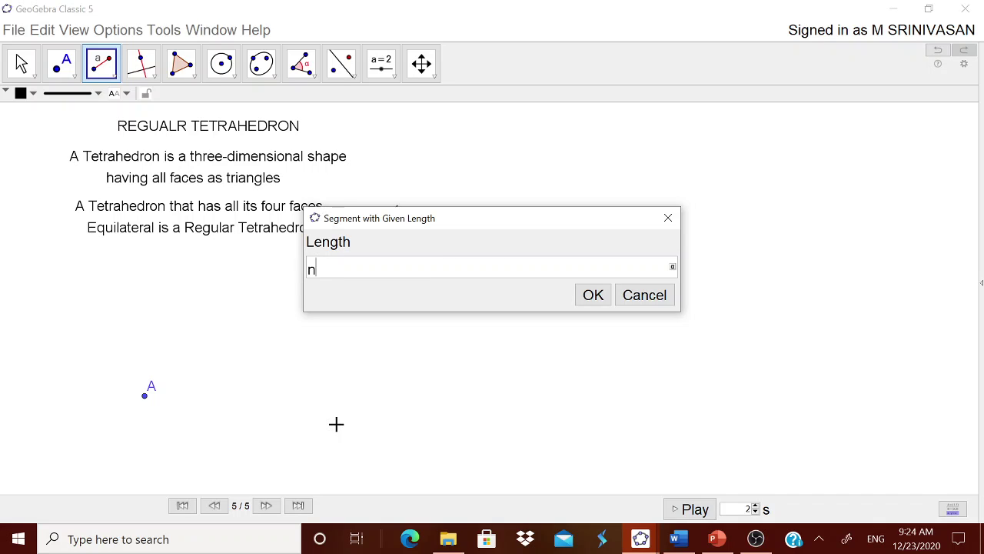
{"action": "left_click", "coordinate": [589, 295]}
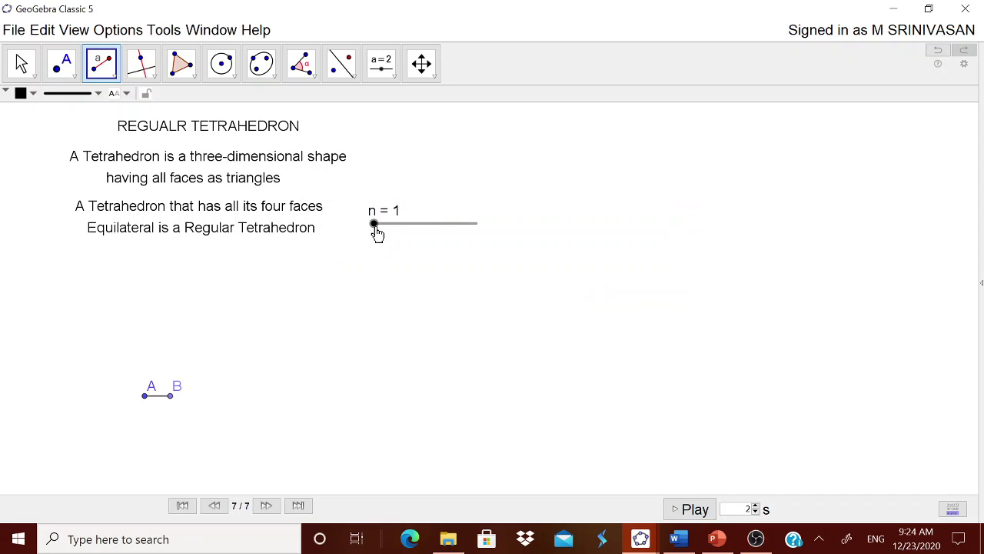
{"action": "key", "text": "Escape"}
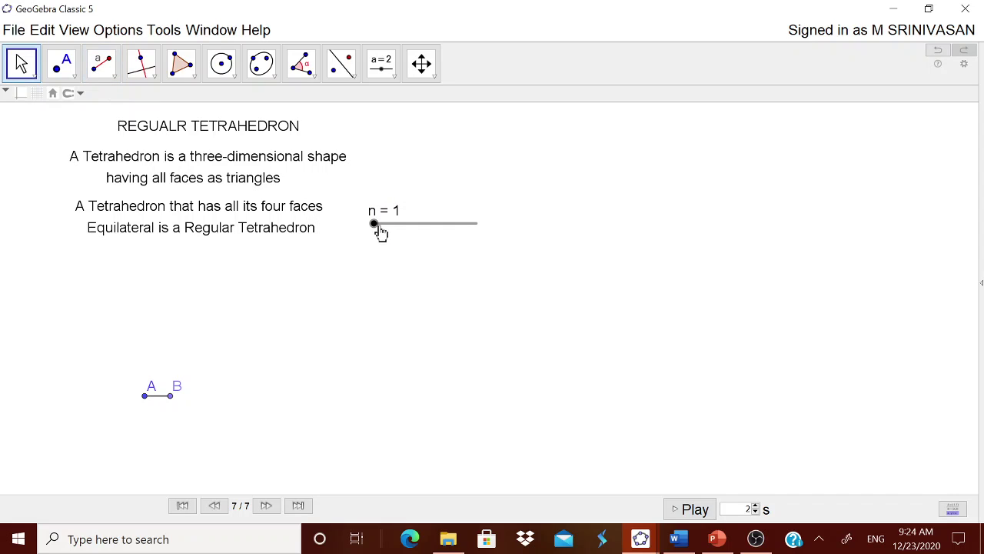
{"action": "left_click_drag", "start_coordinate": [380, 233], "coordinate": [420, 238]}
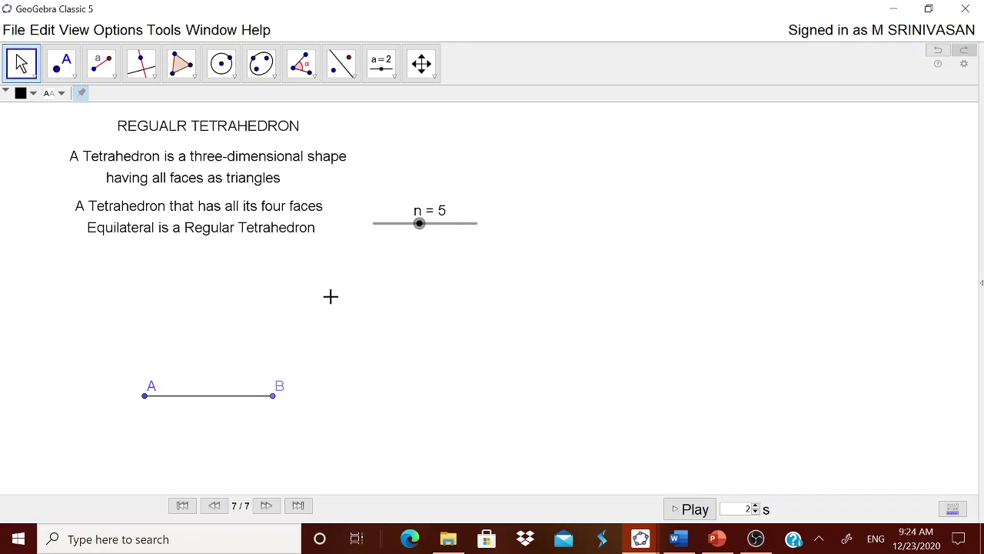
Show the 3D Graphics view beside the drawing area and widen it to about two fifths of the window
{"action": "left_click", "coordinate": [73, 31]}
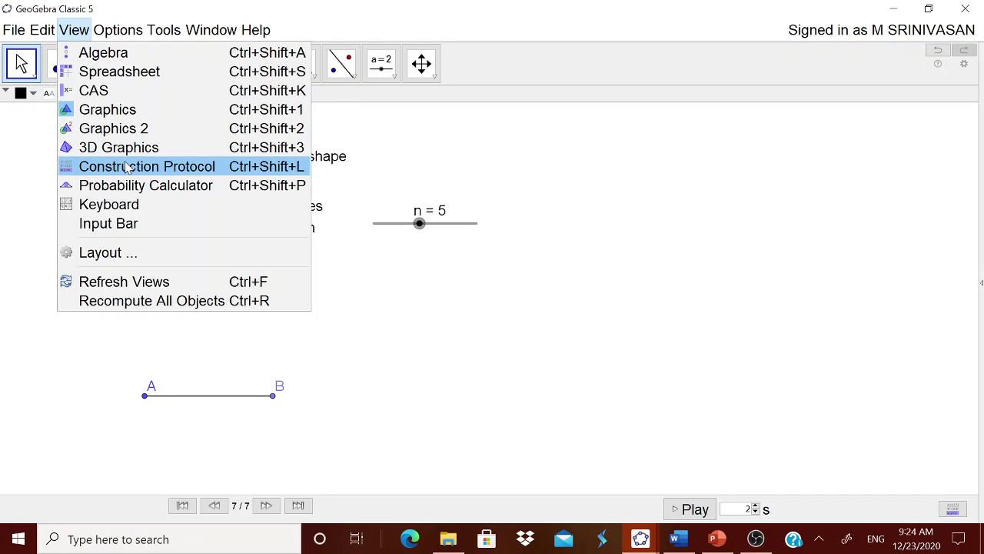
{"action": "left_click", "coordinate": [575, 291]}
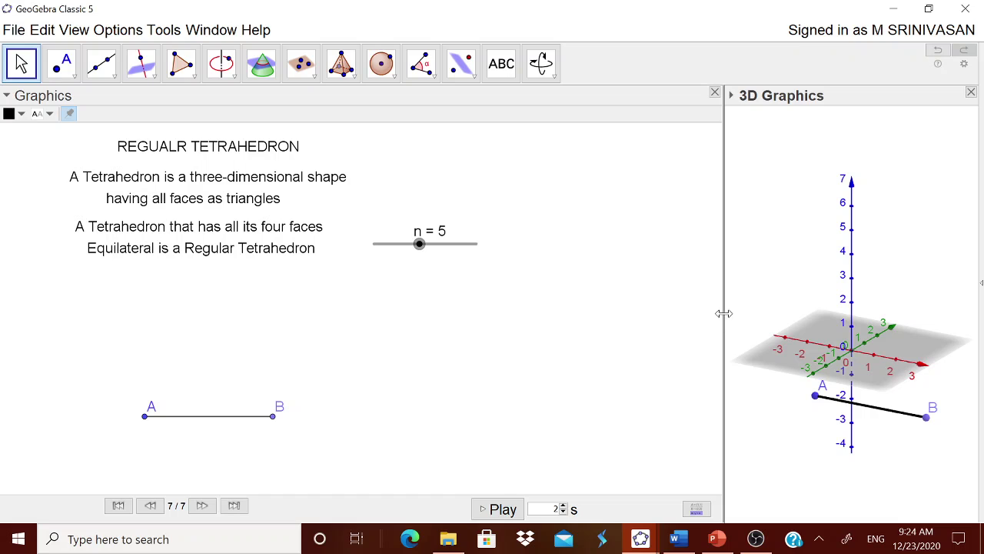
{"action": "left_click_drag", "start_coordinate": [724, 313], "coordinate": [569, 325]}
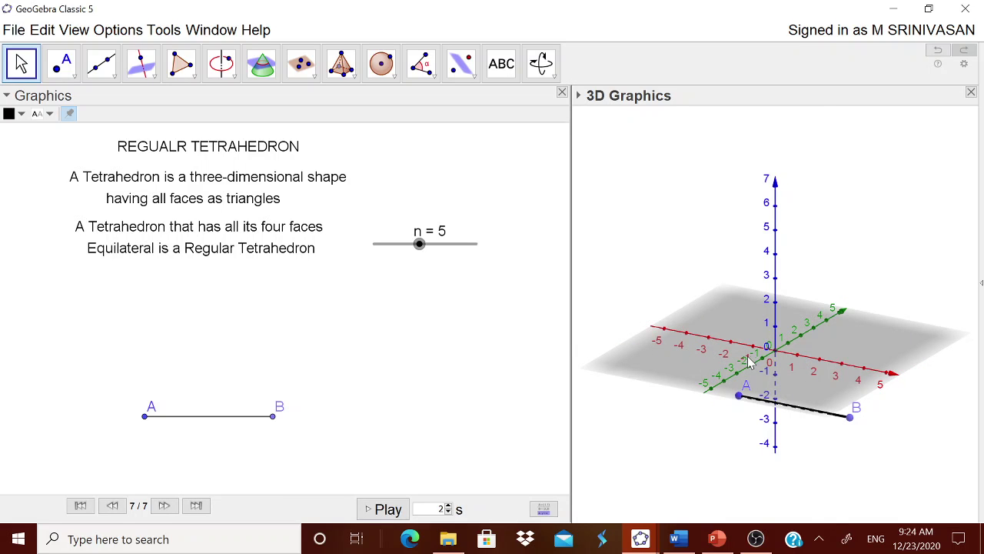
Hide the axes and the plane in the 3D Graphics view
{"action": "right_click", "coordinate": [748, 308]}
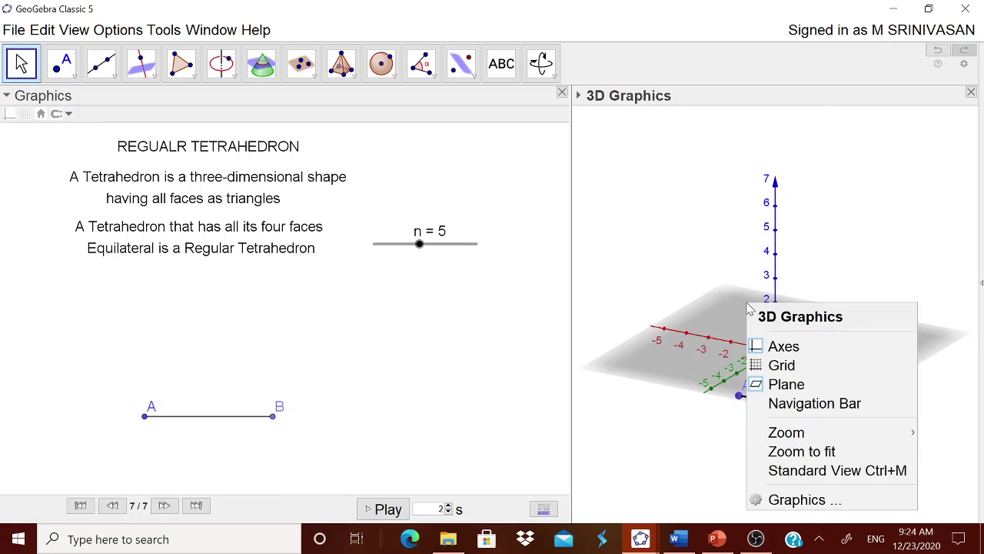
{"action": "left_click", "coordinate": [794, 354]}
{"action": "right_click", "coordinate": [720, 314]}
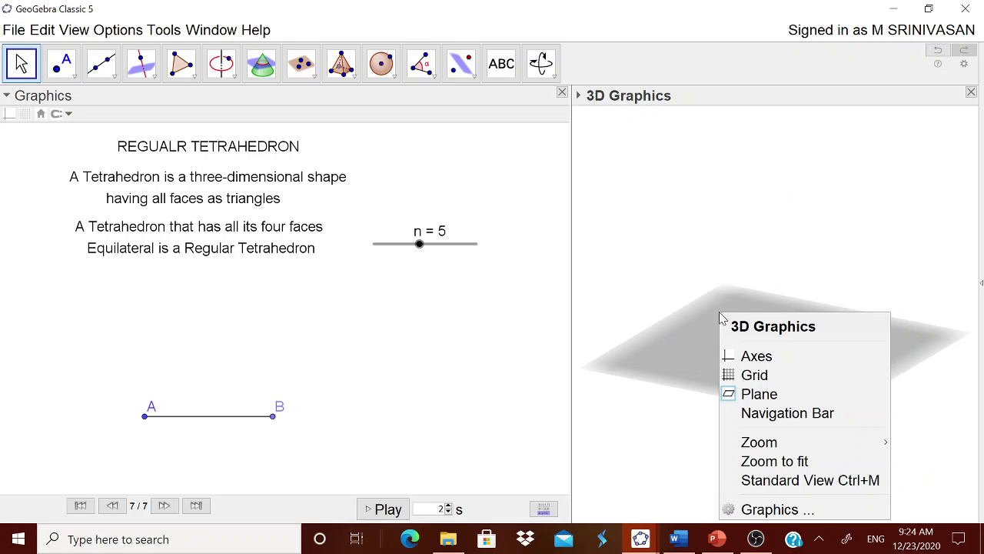
{"action": "left_click", "coordinate": [750, 395]}
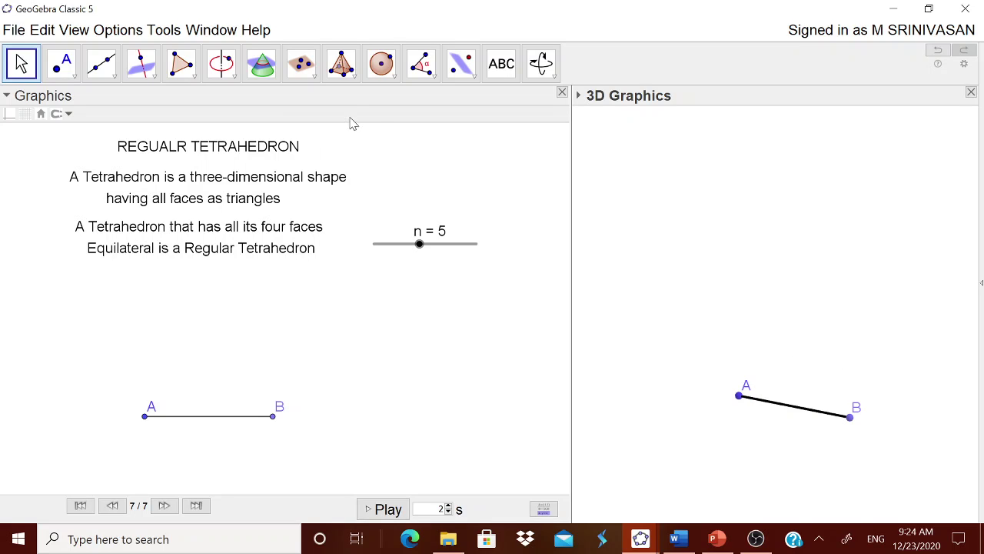
Construct a regular tetrahedron on points A and B with the Tetrahedron tool in the 3D view
{"action": "left_click", "coordinate": [355, 79]}
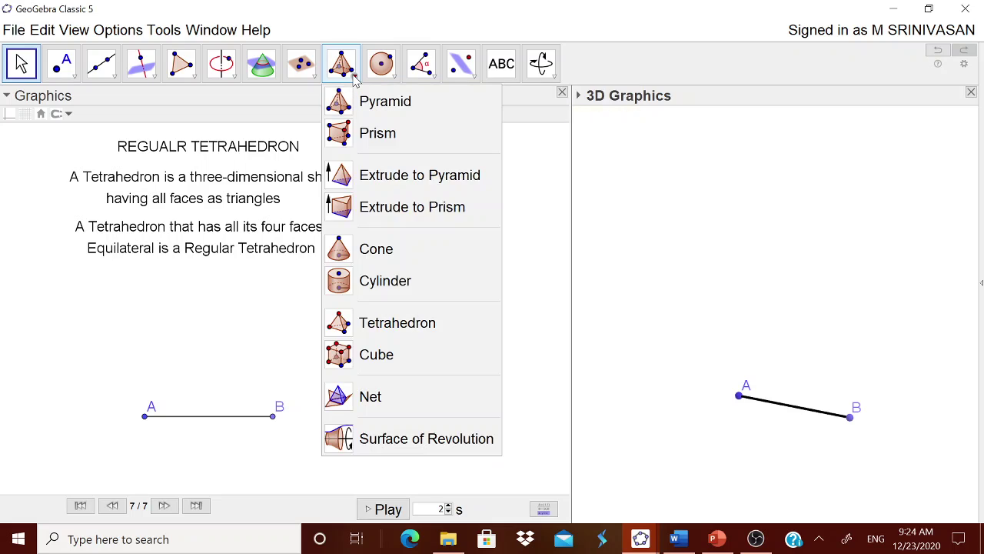
{"action": "left_click", "coordinate": [376, 323]}
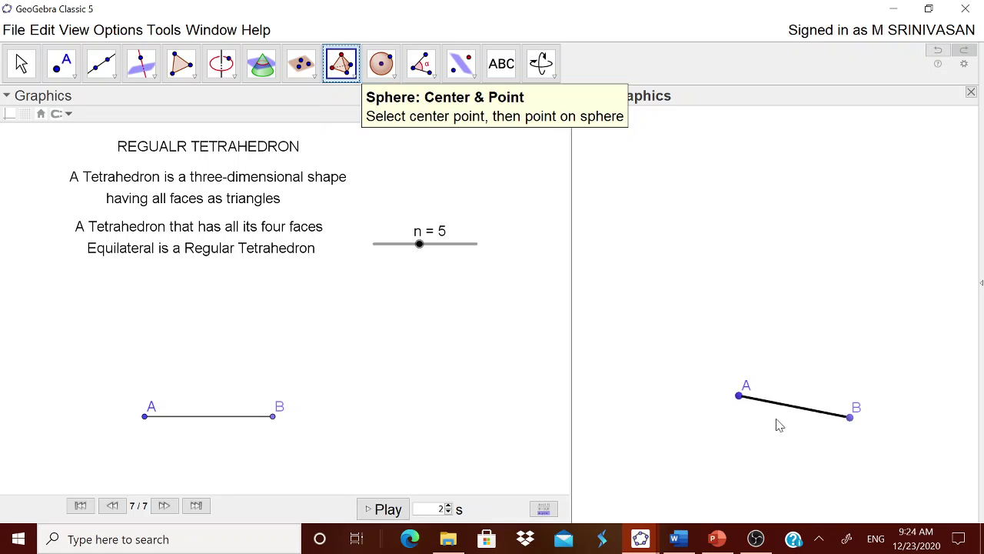
{"action": "left_click", "coordinate": [739, 398]}
{"action": "left_click", "coordinate": [850, 417]}
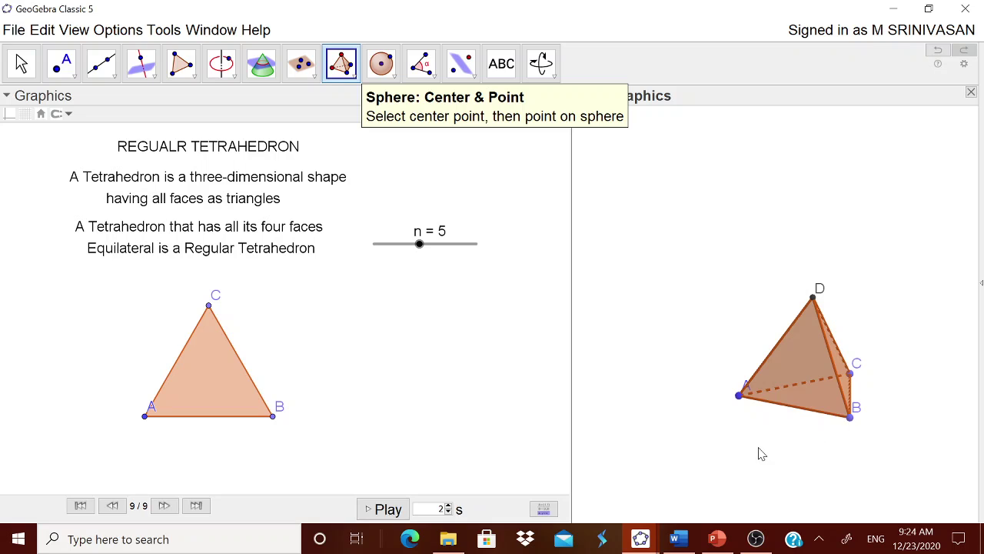
Reposition the labels of points A, B and C so they sit outside the base triangle's corners
{"action": "left_click", "coordinate": [21, 63]}
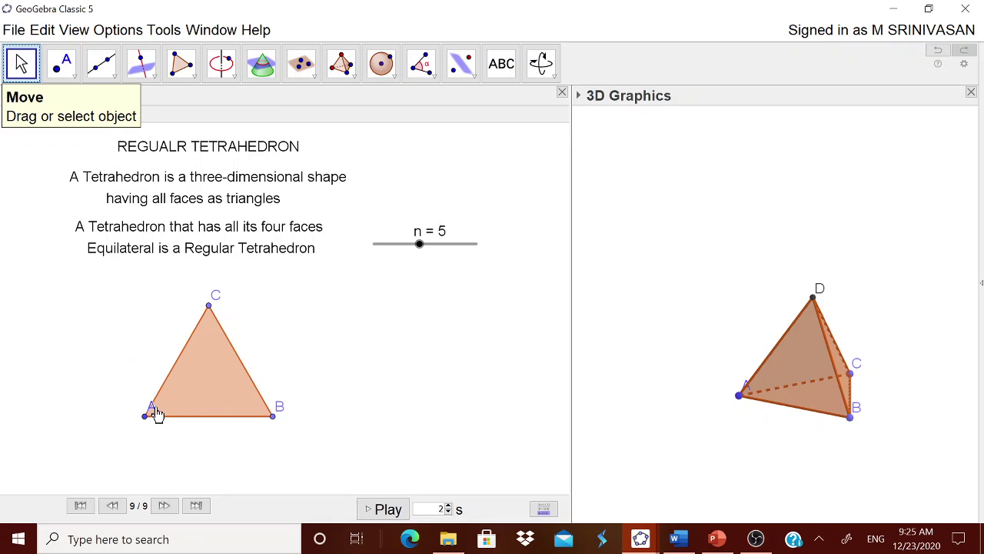
{"action": "left_click_drag", "start_coordinate": [152, 410], "coordinate": [130, 418]}
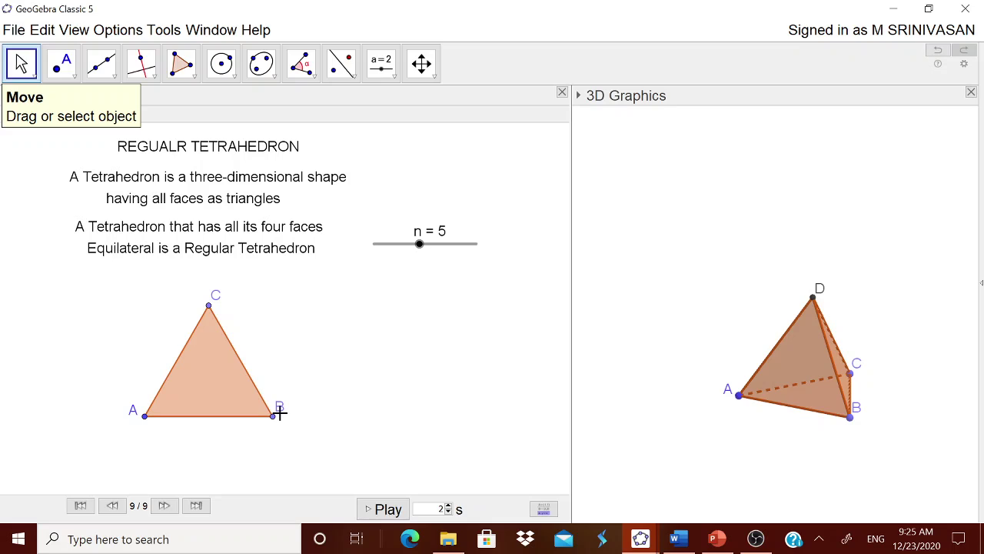
{"action": "left_click_drag", "start_coordinate": [283, 414], "coordinate": [289, 423]}
{"action": "left_click_drag", "start_coordinate": [218, 304], "coordinate": [211, 297]}
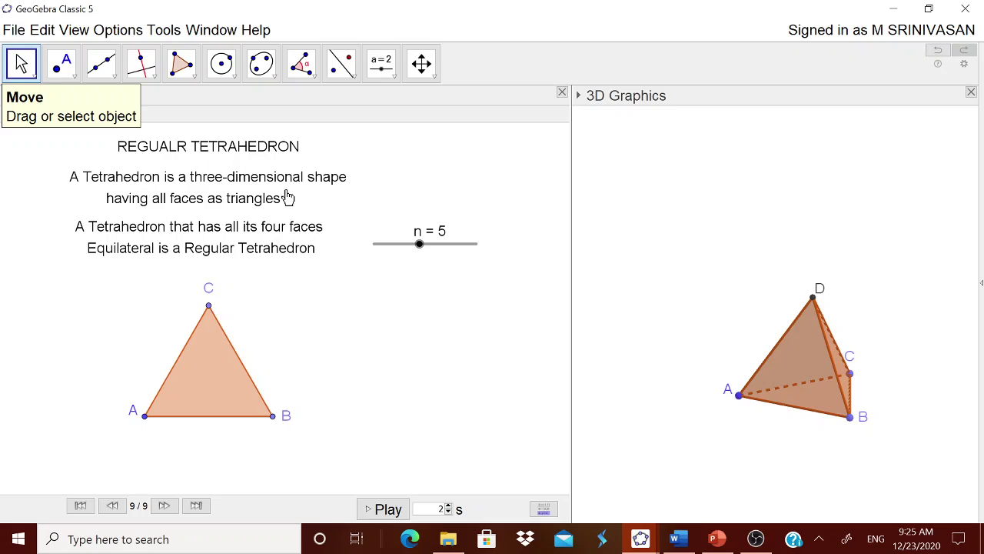
Mark the three interior angles of base triangle ABC with the Angle tool
{"action": "left_click", "coordinate": [306, 67]}
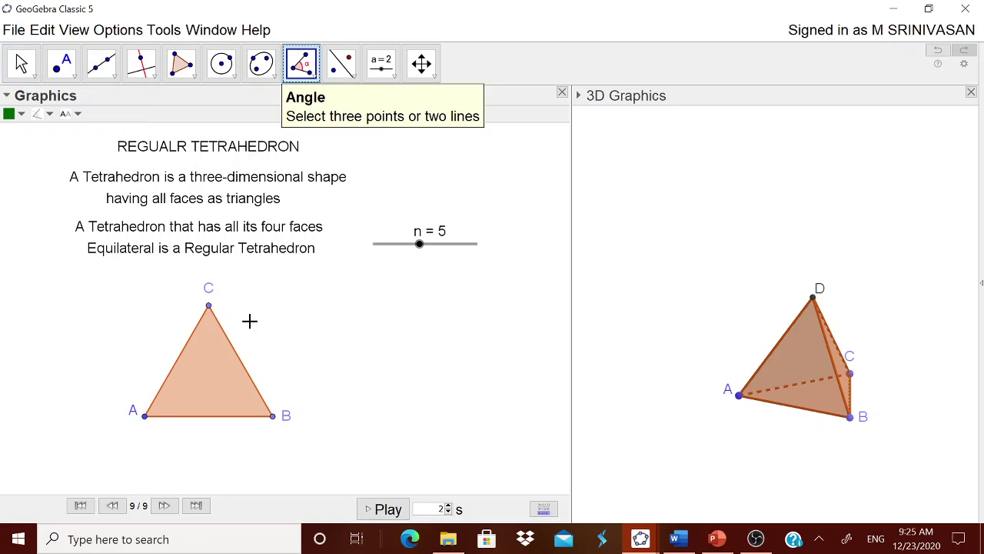
{"action": "left_click", "coordinate": [223, 369]}
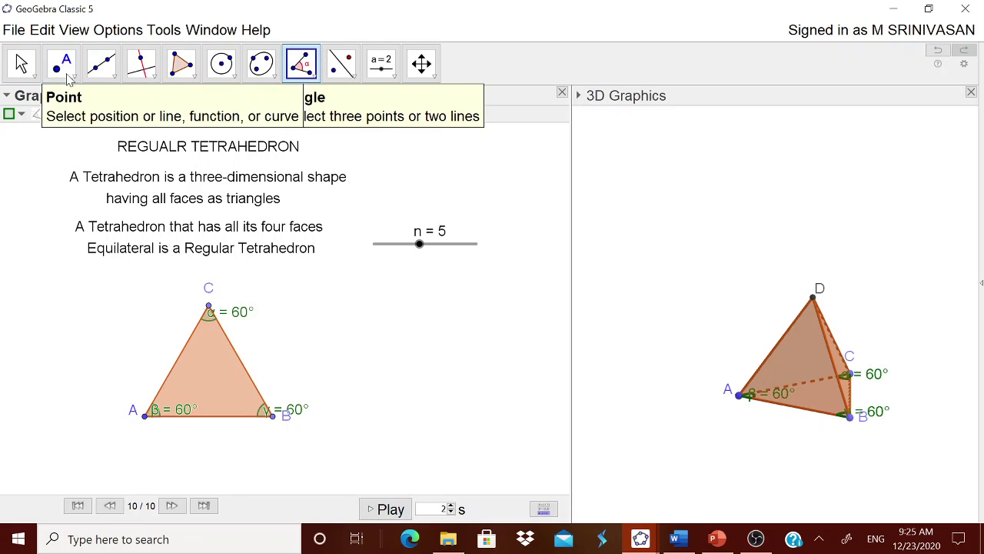
{"action": "left_click", "coordinate": [21, 71]}
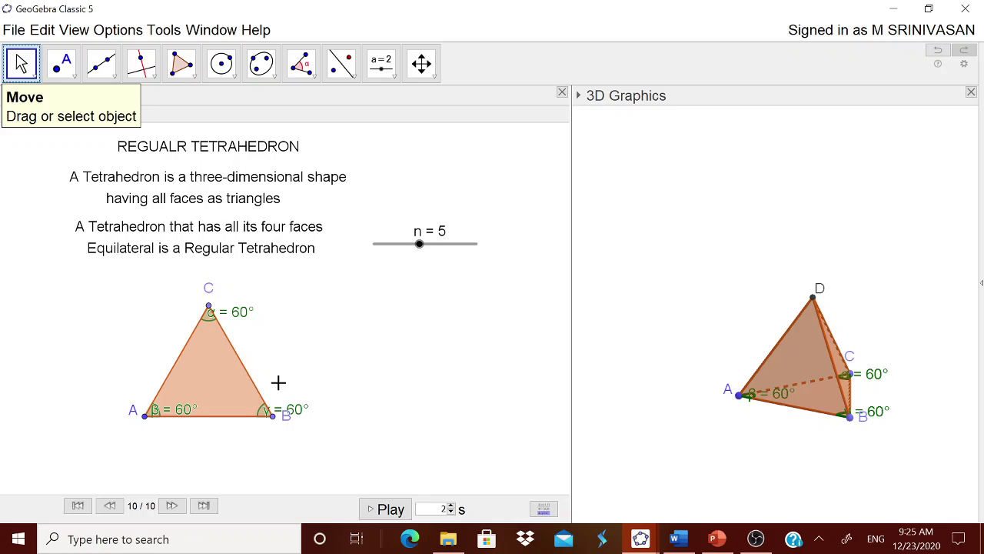
Try out slider n, leaving it at 5, and move triangle ABC up to just beneath the definition texts
{"action": "mouse_move", "coordinate": [425, 253]}
{"action": "left_mouse_down"}
{"action": "mouse_move", "coordinate": [459, 253]}
{"action": "mouse_move", "coordinate": [426, 254]}
{"action": "left_mouse_up"}
{"action": "left_click", "coordinate": [804, 436]}
{"action": "mouse_move", "coordinate": [804, 436]}
{"action": "left_mouse_down"}
{"action": "mouse_move", "coordinate": [769, 426]}
{"action": "mouse_move", "coordinate": [764, 413]}
{"action": "mouse_move", "coordinate": [807, 428]}
{"action": "mouse_move", "coordinate": [777, 437]}
{"action": "mouse_move", "coordinate": [813, 442]}
{"action": "mouse_move", "coordinate": [772, 413]}
{"action": "mouse_move", "coordinate": [795, 428]}
{"action": "mouse_move", "coordinate": [812, 420]}
{"action": "mouse_move", "coordinate": [779, 429]}
{"action": "mouse_move", "coordinate": [766, 411]}
{"action": "mouse_move", "coordinate": [784, 435]}
{"action": "mouse_move", "coordinate": [807, 431]}
{"action": "mouse_move", "coordinate": [769, 424]}
{"action": "mouse_move", "coordinate": [787, 439]}
{"action": "mouse_move", "coordinate": [808, 437]}
{"action": "left_mouse_up"}
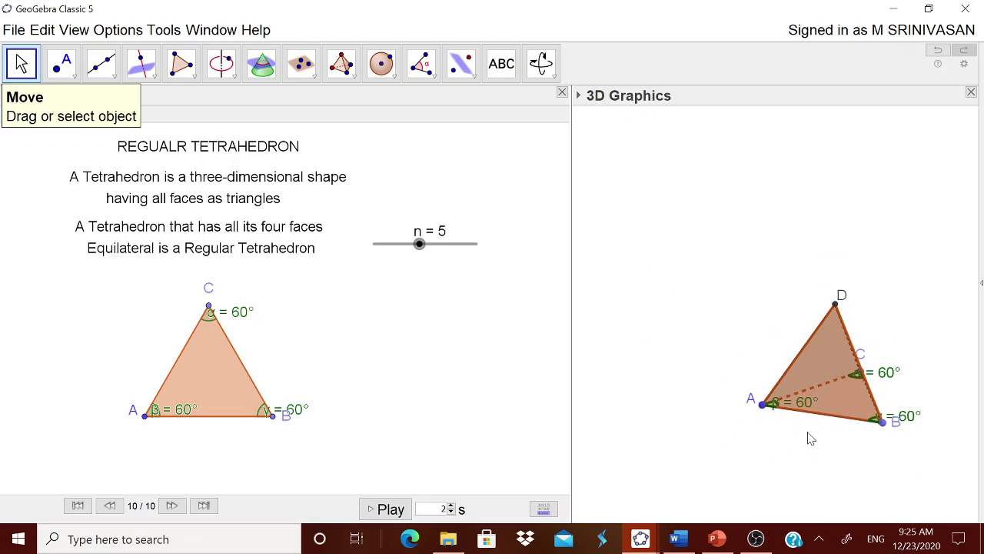
{"action": "left_click_drag", "start_coordinate": [236, 404], "coordinate": [238, 367]}
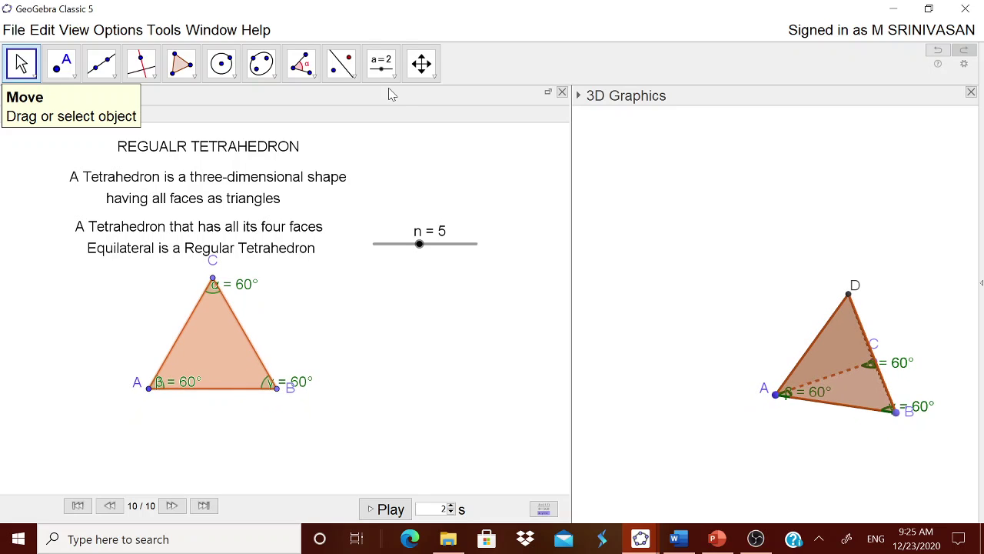
Start a new text below triangle ABC in the Graphics view reading "Total Surface Area ="
{"action": "left_click", "coordinate": [383, 65]}
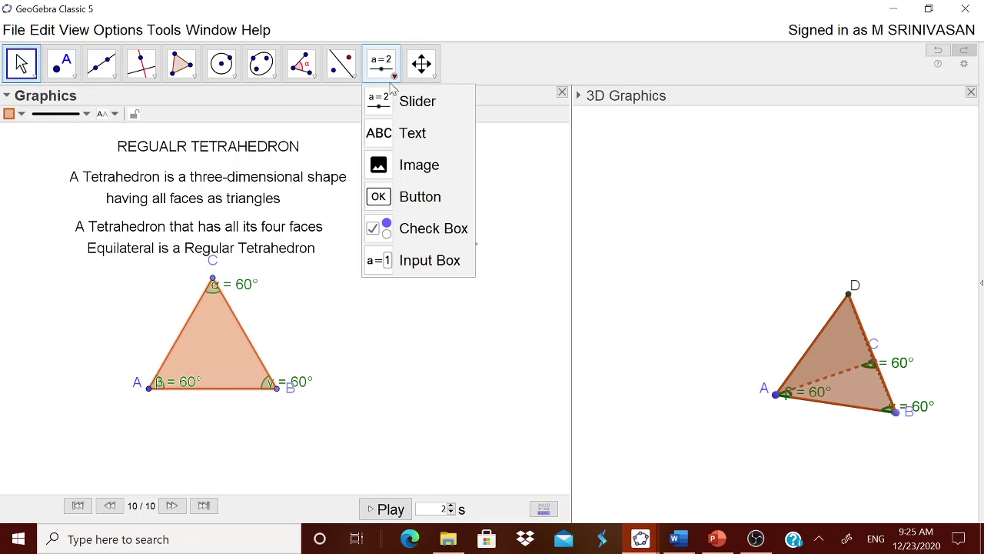
{"action": "left_click", "coordinate": [401, 135]}
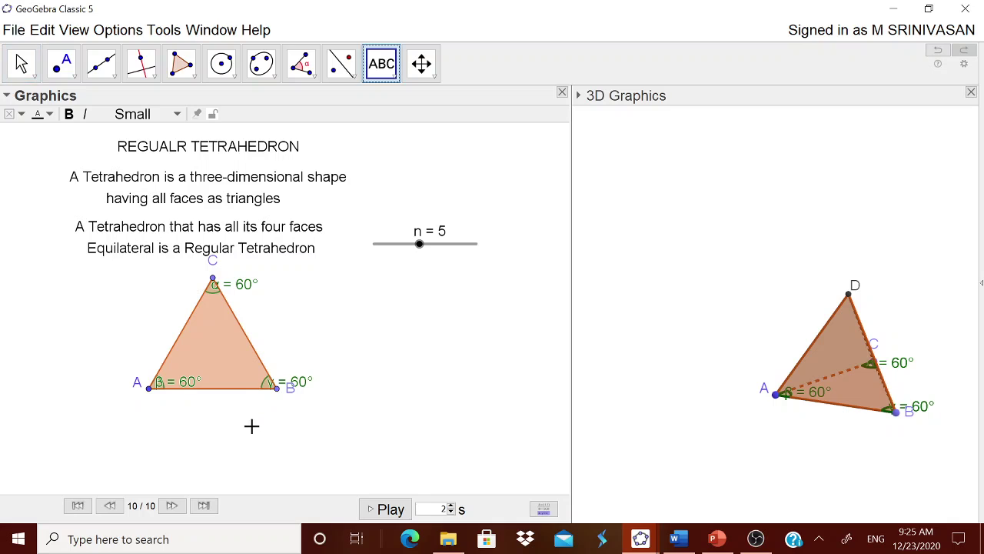
{"action": "left_click", "coordinate": [404, 436]}
{"action": "type", "text": "T"}
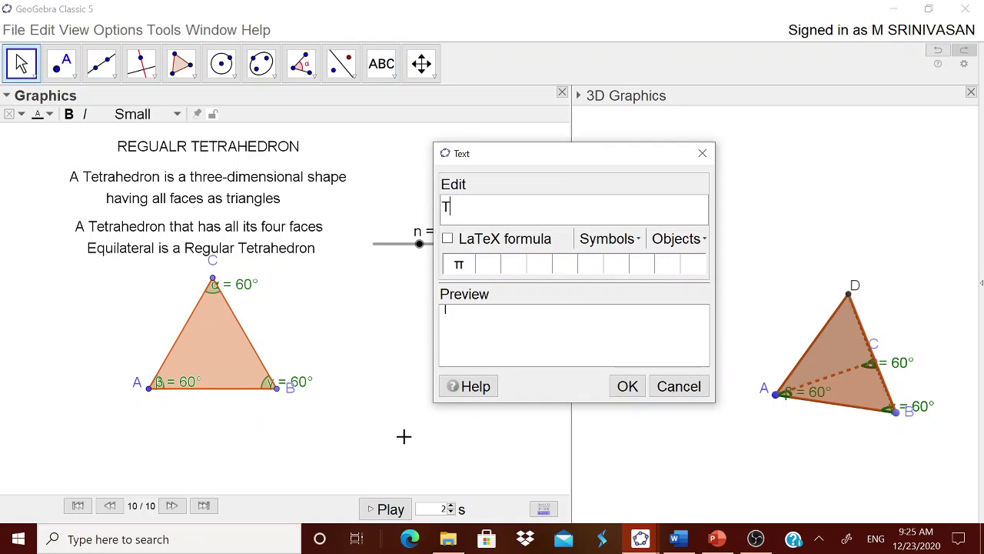
{"action": "type", "text": "otal Sur"}
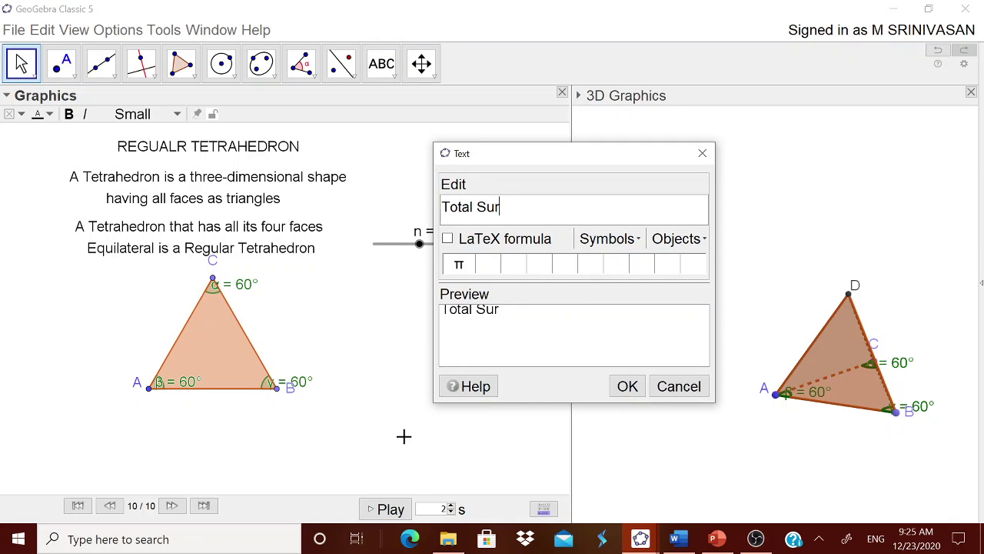
{"action": "type", "text": "face Area ="}
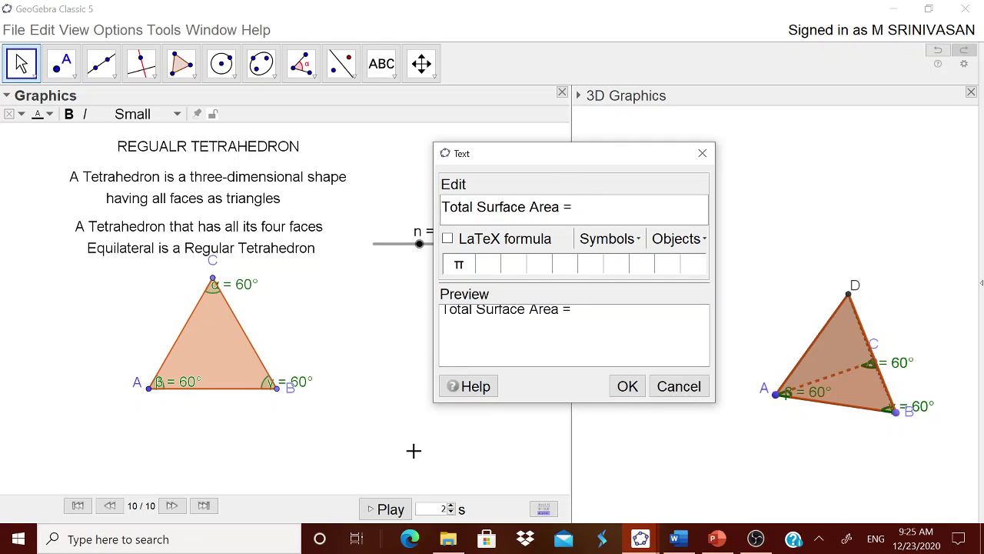
Switch the text to a LaTeX formula and insert LaTeX spaces between "Total", "Surface" and "Area"
{"action": "left_click", "coordinate": [455, 240]}
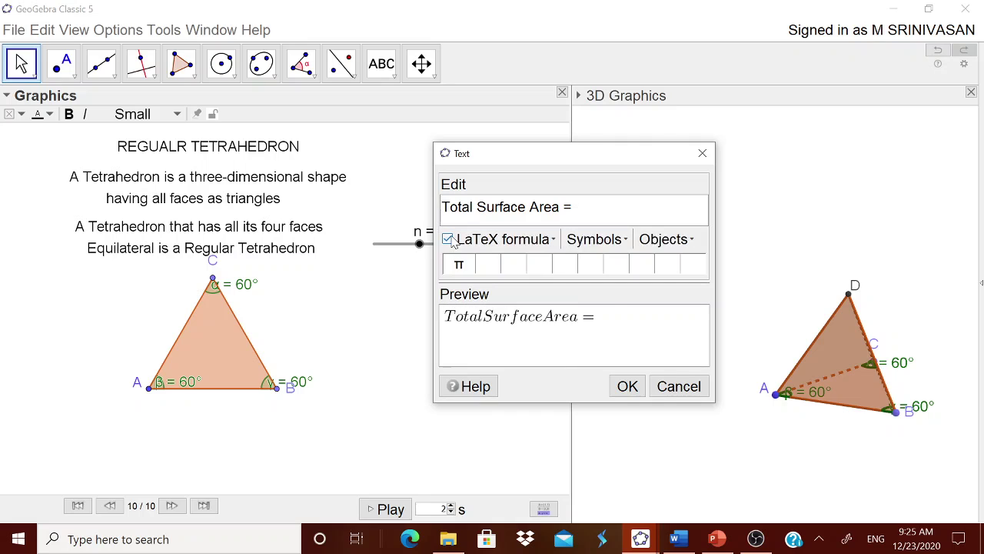
{"action": "left_click", "coordinate": [449, 239]}
{"action": "left_click", "coordinate": [449, 239]}
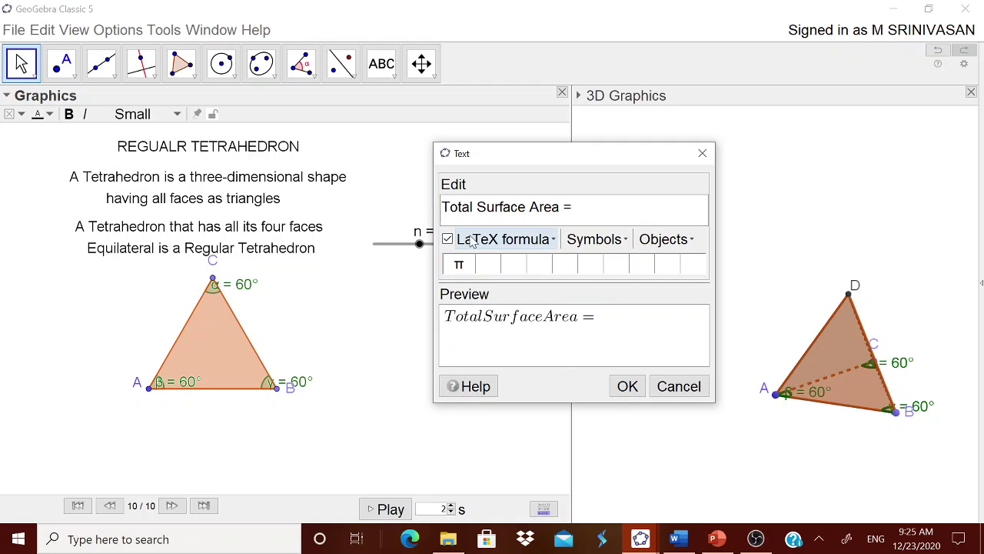
{"action": "left_click", "coordinate": [501, 239]}
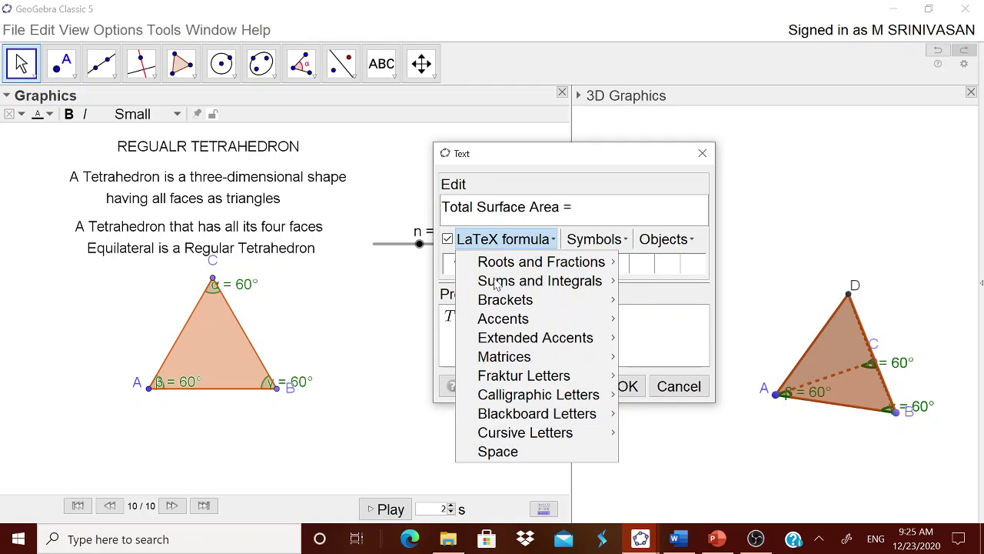
{"action": "left_click", "coordinate": [496, 451]}
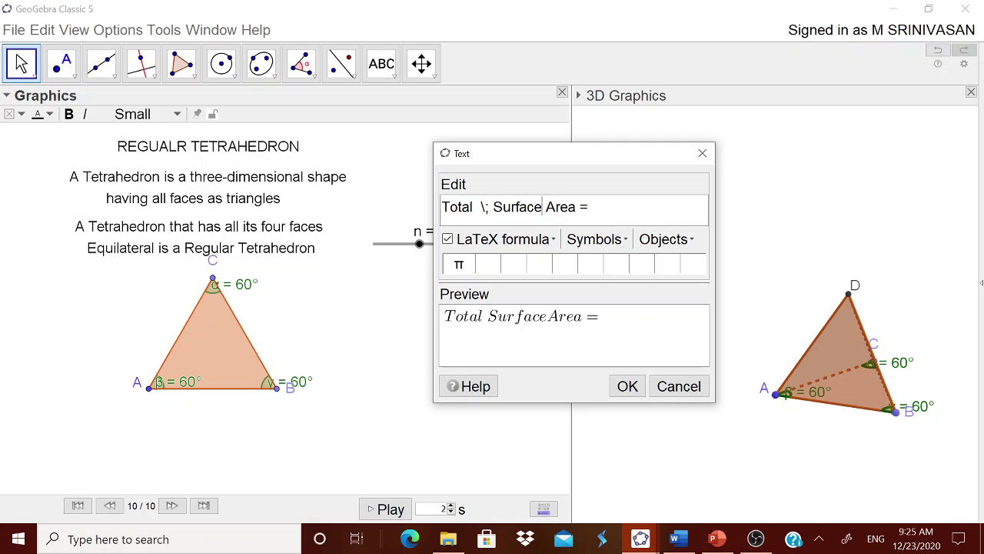
{"action": "left_click", "coordinate": [501, 239]}
{"action": "left_click", "coordinate": [511, 449]}
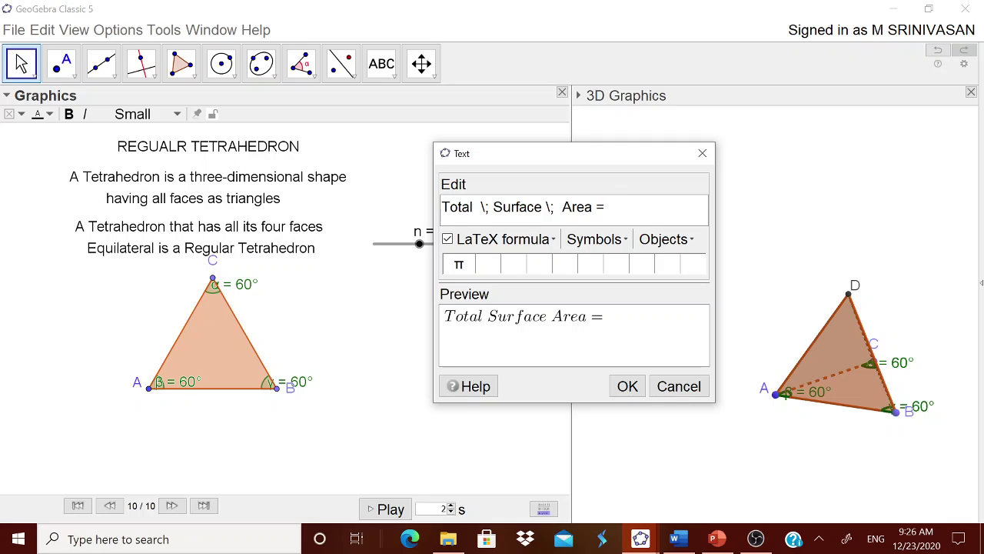
Complete the formula with \sqrt{3}(side)² after the equals sign and place the finished text beneath triangle ABC
{"action": "left_click", "coordinate": [547, 244]}
{"action": "mouse_move", "coordinate": [546, 264]}
{"action": "left_click", "coordinate": [691, 271]}
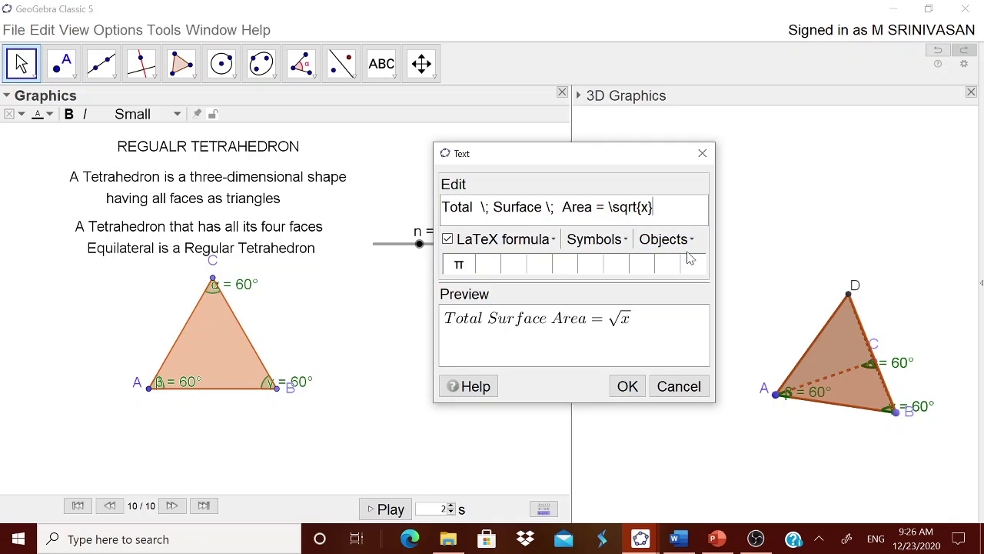
{"action": "type", "text": "(side)"}
{"action": "left_click", "coordinate": [609, 239]}
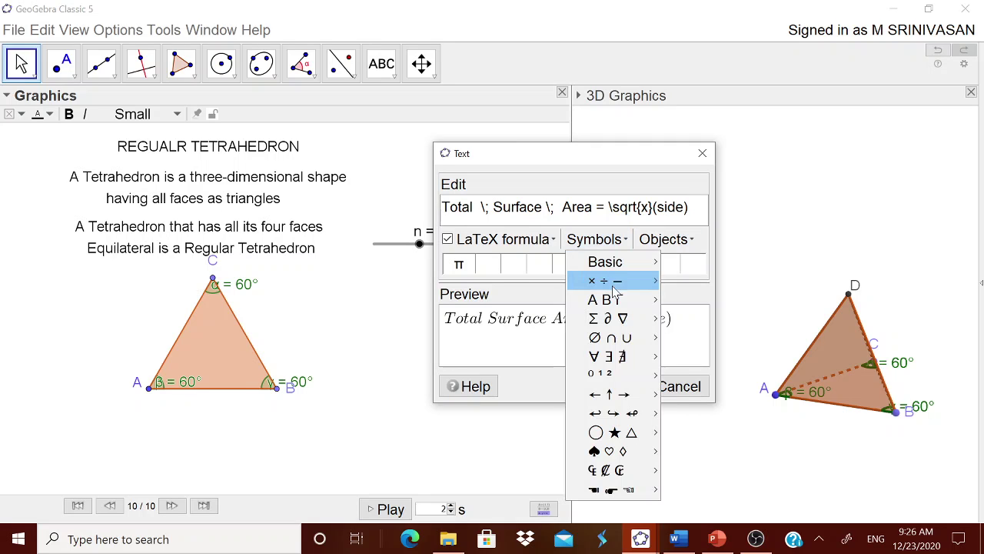
{"action": "mouse_move", "coordinate": [622, 265]}
{"action": "left_click", "coordinate": [849, 326]}
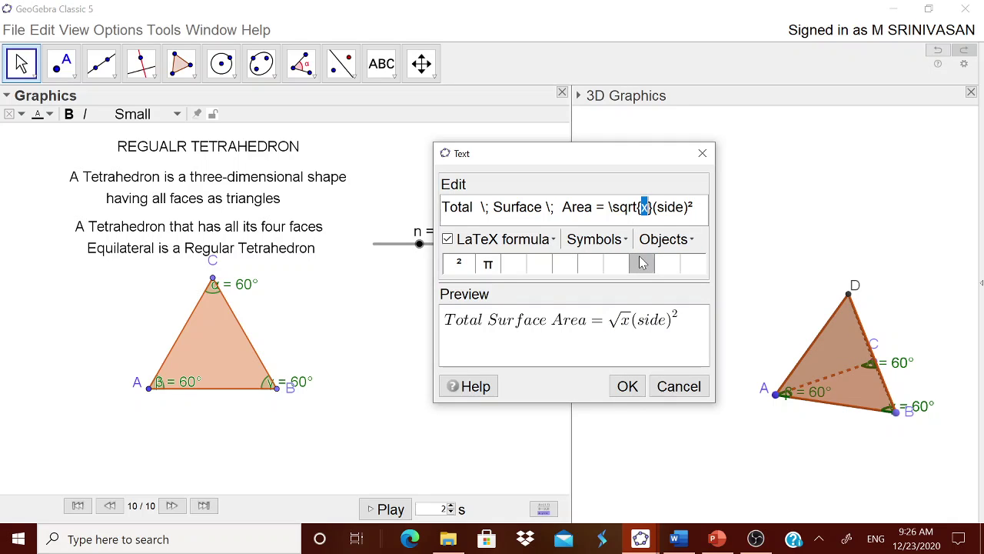
{"action": "type", "text": "3"}
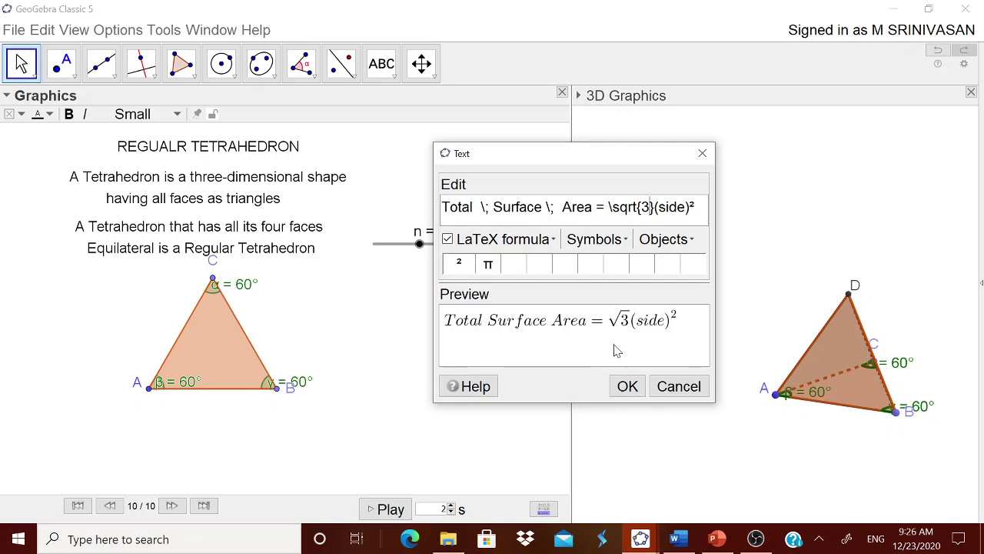
{"action": "left_click", "coordinate": [627, 385]}
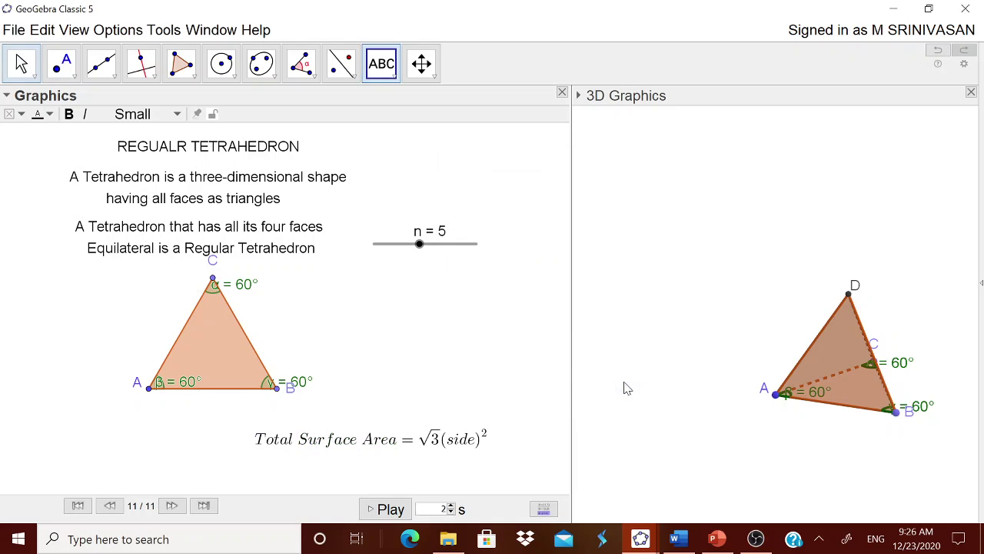
{"action": "left_click_drag", "start_coordinate": [227, 452], "coordinate": [222, 448]}
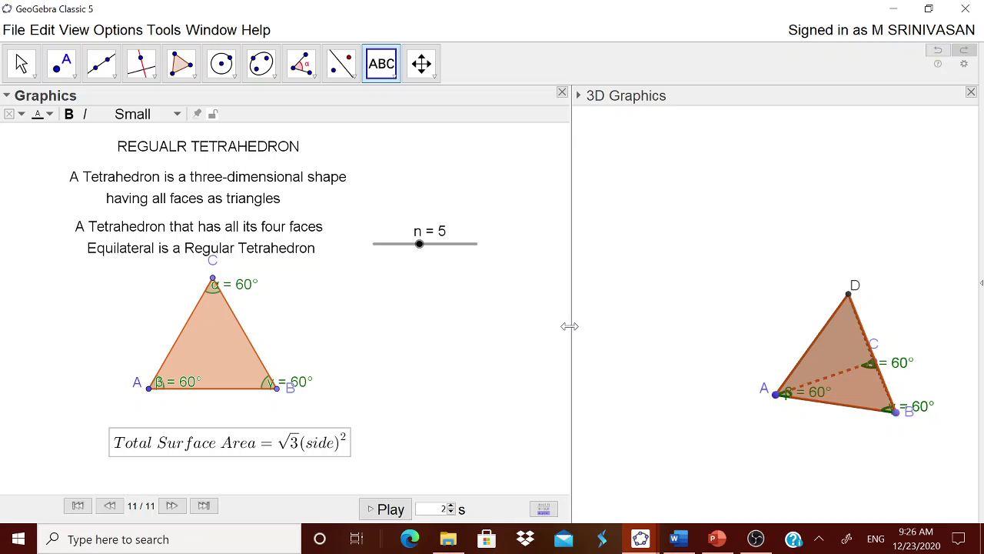
Widen the 3D view and add the text "Length of side = " there, followed by the linked object n
{"action": "left_click_drag", "start_coordinate": [569, 326], "coordinate": [516, 326]}
{"action": "left_click", "coordinate": [594, 232]}
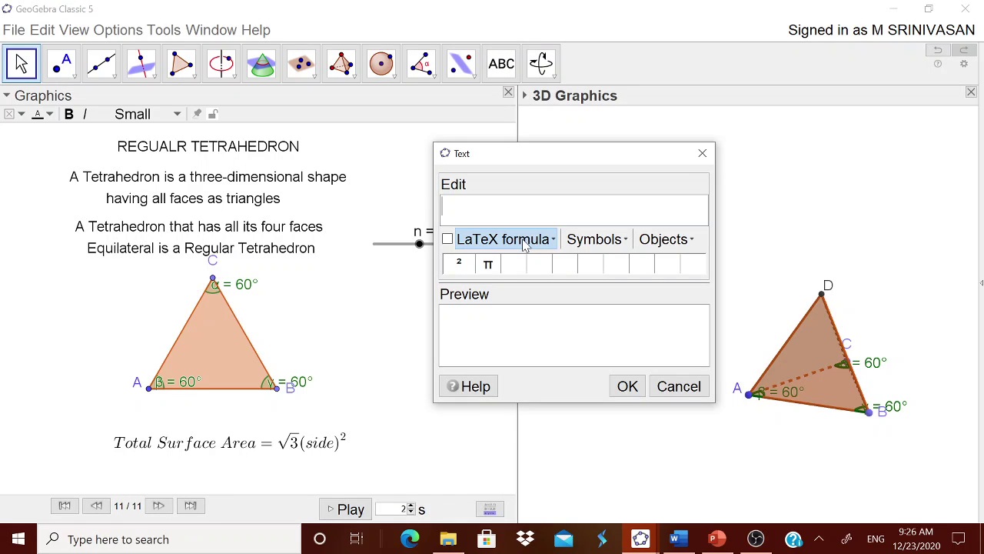
{"action": "type", "text": "Length of side ="}
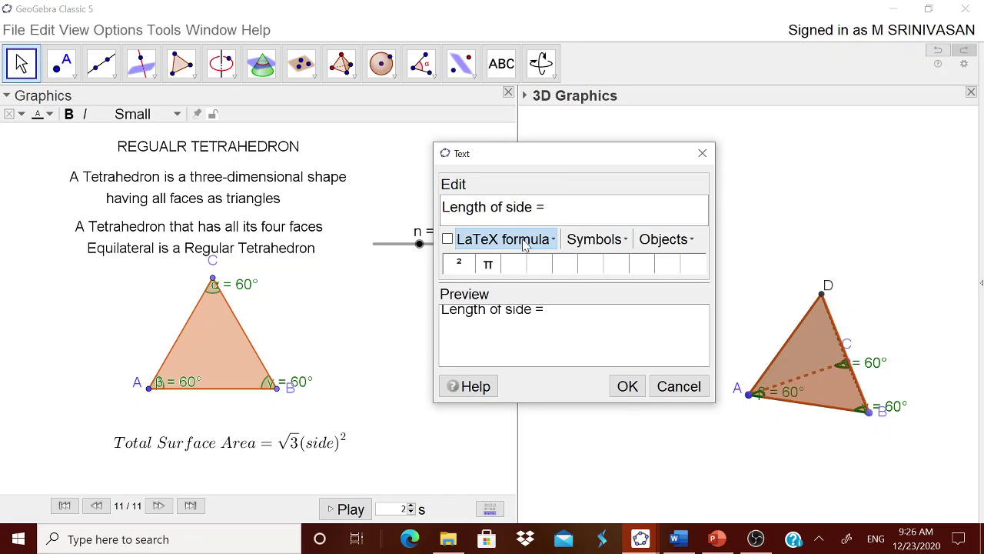
{"action": "left_click", "coordinate": [662, 239]}
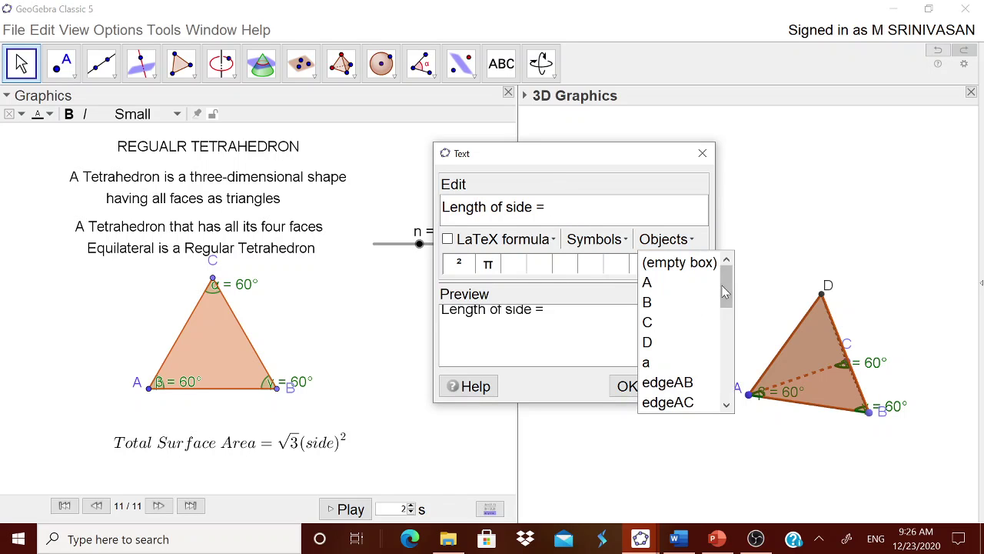
{"action": "left_click_drag", "start_coordinate": [725, 290], "coordinate": [726, 352]}
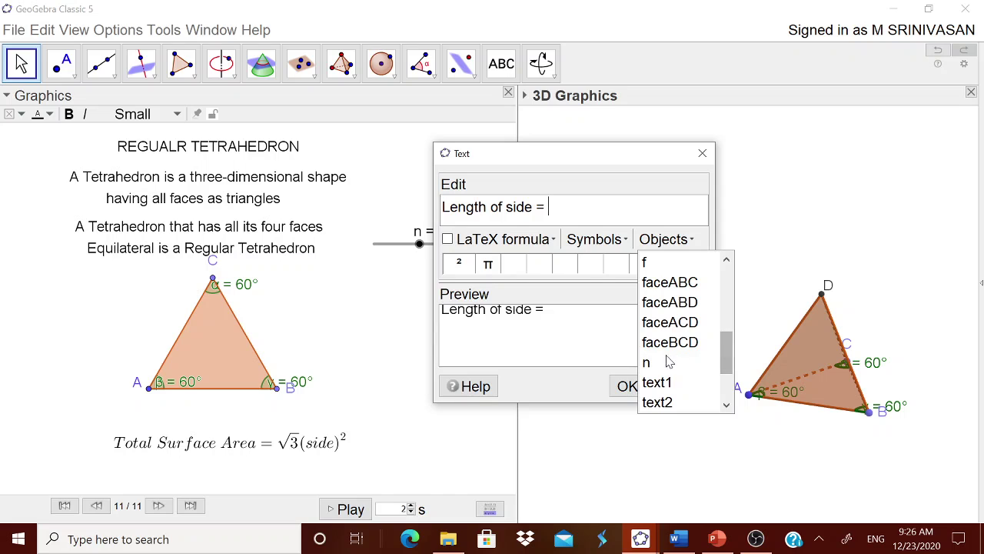
{"action": "left_click", "coordinate": [669, 362]}
{"action": "left_click", "coordinate": [627, 385]}
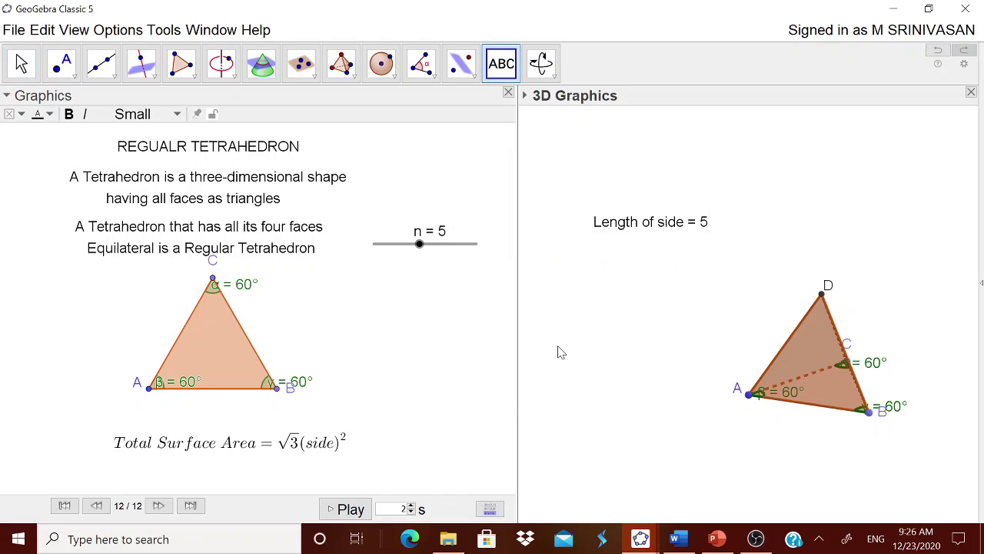
Set slider n to 4 and show the Input Bar
{"action": "mouse_move", "coordinate": [422, 248]}
{"action": "left_mouse_down"}
{"action": "mouse_move", "coordinate": [447, 250]}
{"action": "mouse_move", "coordinate": [409, 255]}
{"action": "left_mouse_up"}
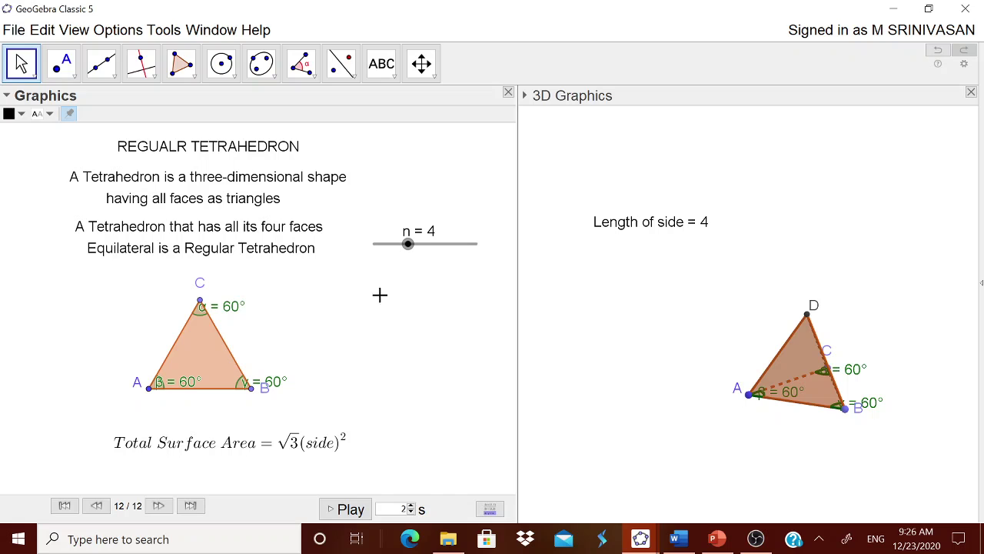
{"action": "left_click", "coordinate": [71, 32]}
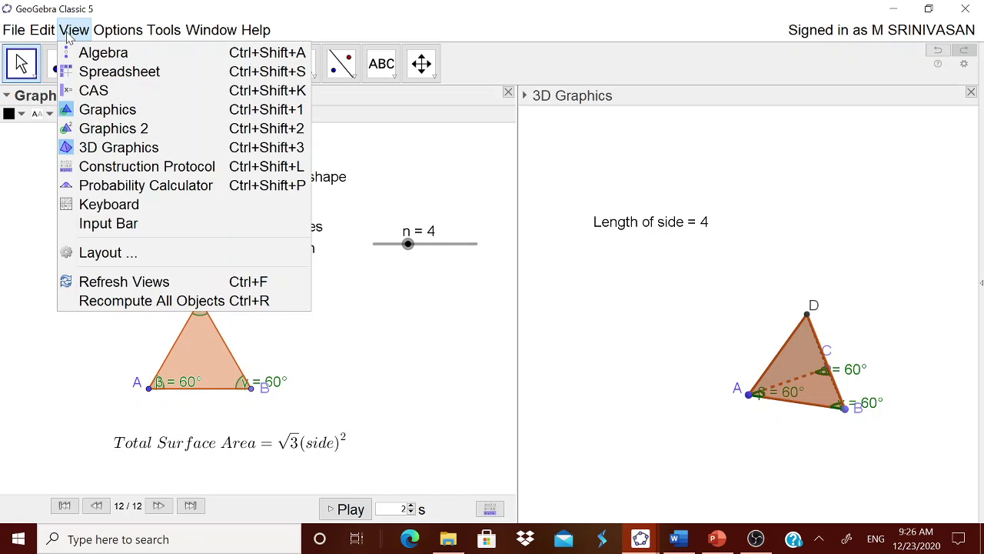
{"action": "left_click", "coordinate": [116, 223]}
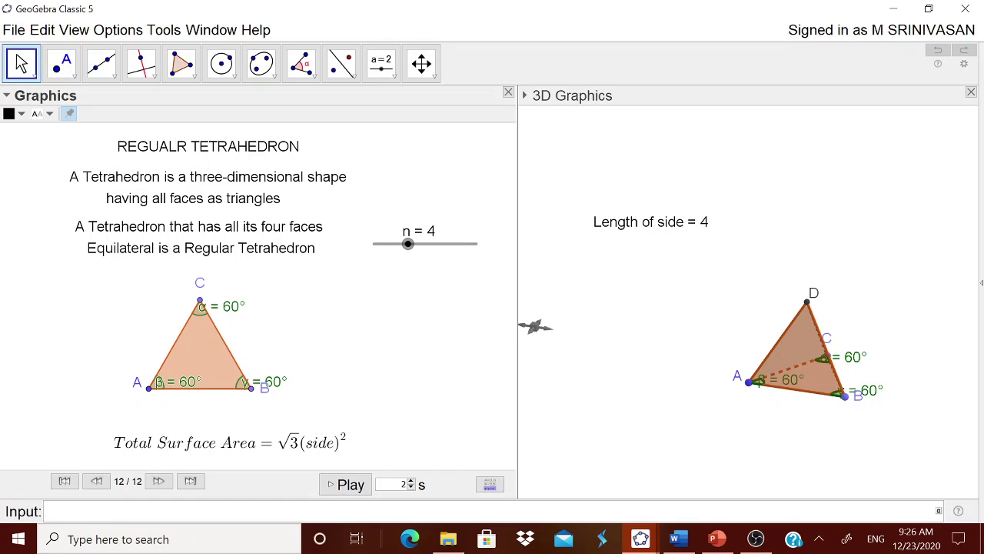
Define the value S=sqrt(3)(n²) in the Input Bar
{"action": "type", "text": "s"}
{"action": "key", "text": "BackSpace"}
{"action": "type", "text": "Ts"}
{"action": "key", "text": "BackSpace"}
{"action": "key", "text": "BackSpace"}
{"action": "type", "text": "s"}
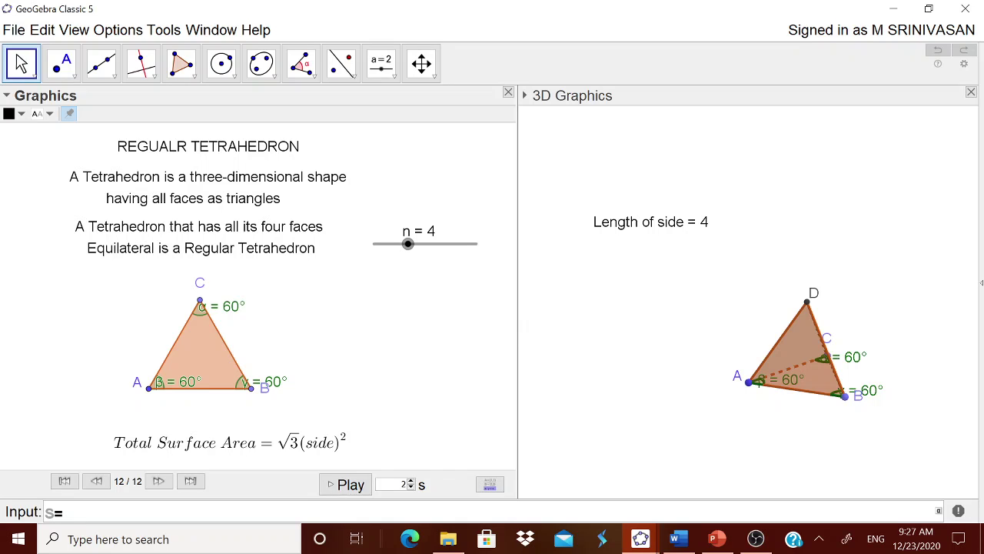
{"action": "type", "text": "=sqr"}
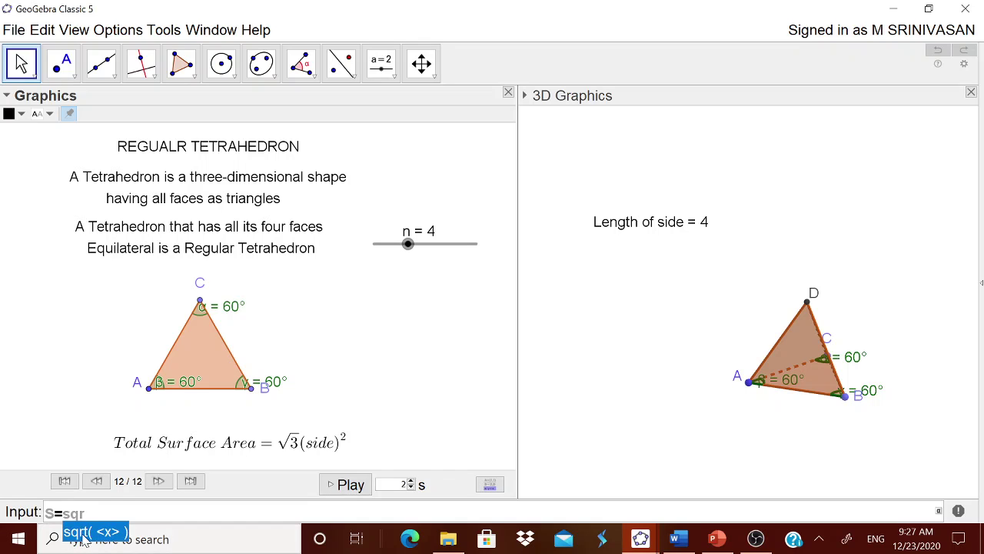
{"action": "key", "text": "Return"}
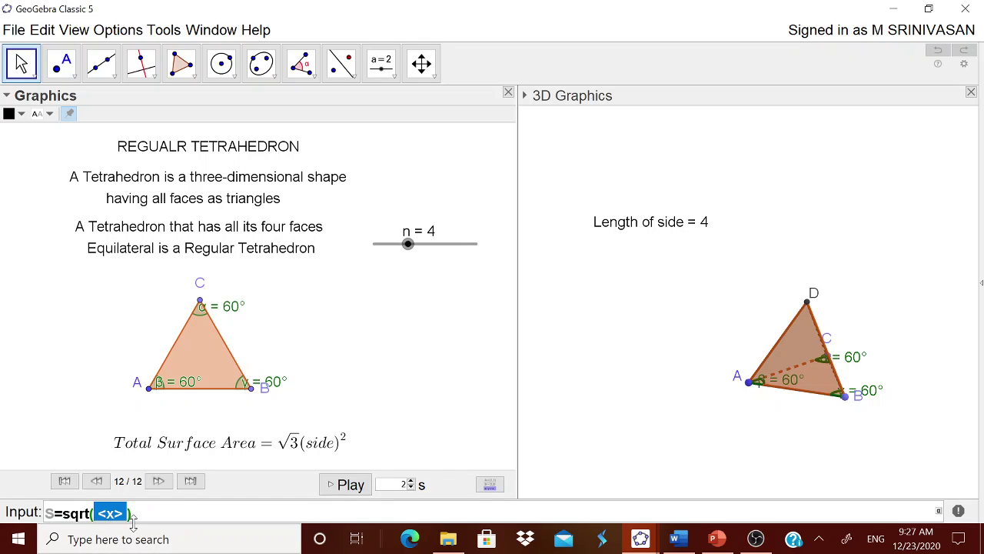
{"action": "type", "text": "3)"}
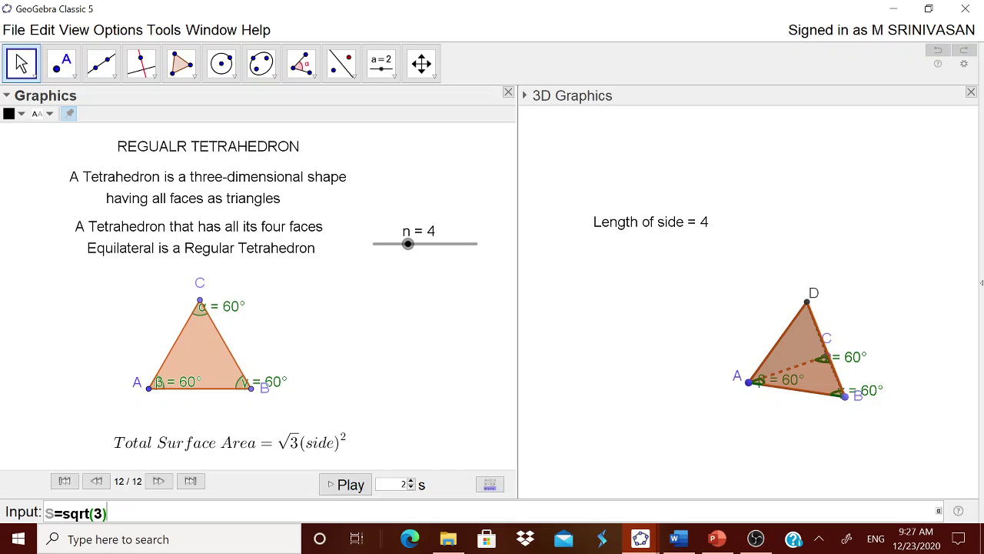
{"action": "type", "text": "(n"}
{"action": "left_click", "coordinate": [938, 511]}
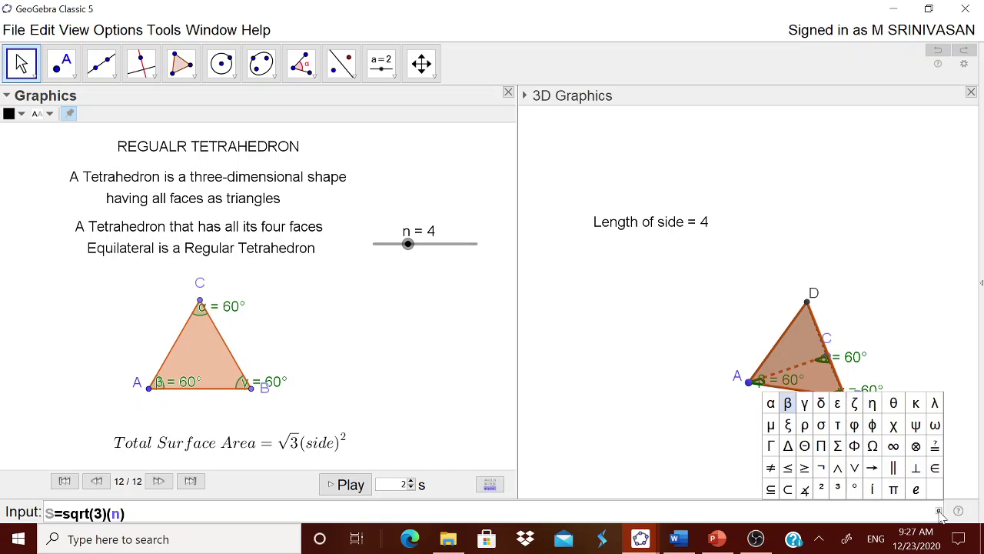
{"action": "left_click", "coordinate": [821, 489]}
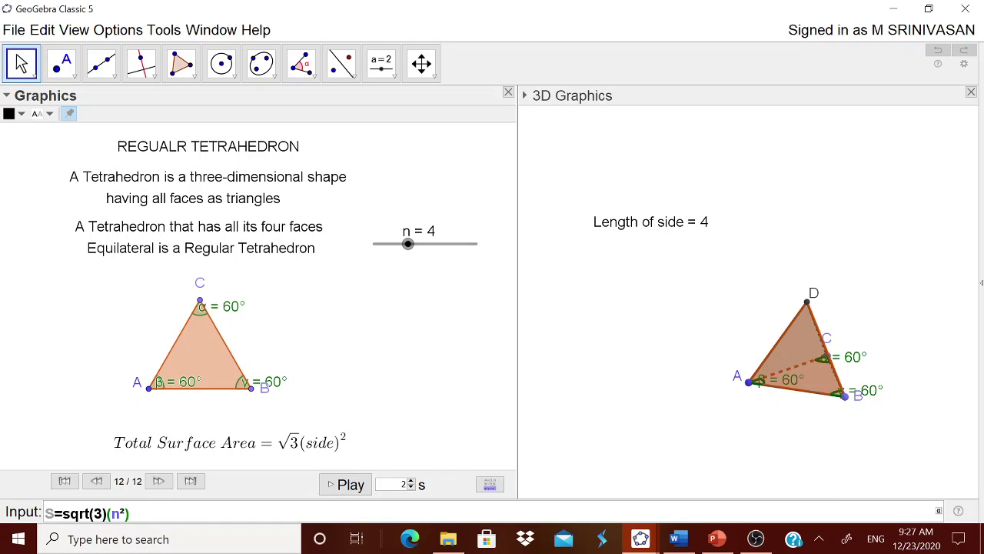
{"action": "key", "text": "Return"}
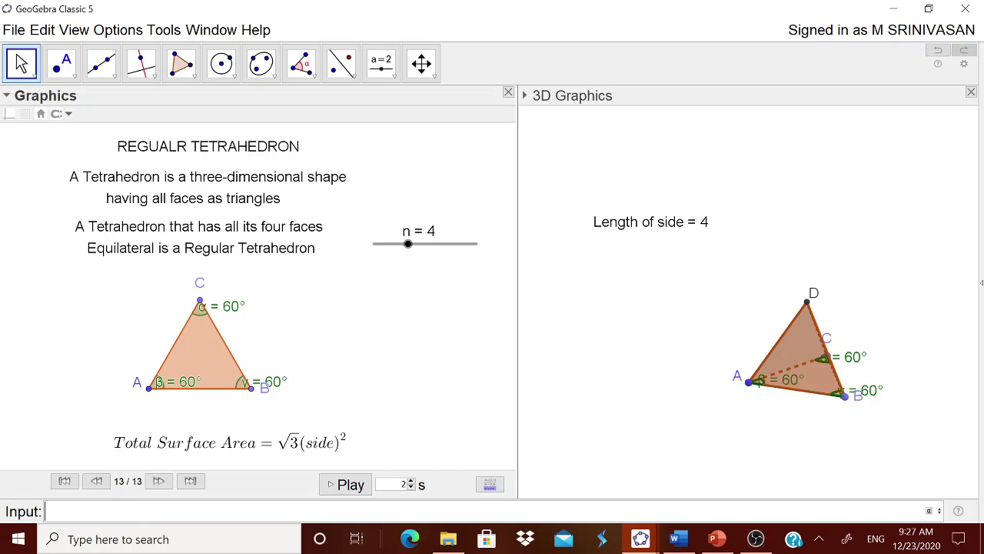
Start a text in the 3D view and enter "Total Surface Area = "
{"action": "left_click", "coordinate": [607, 280]}
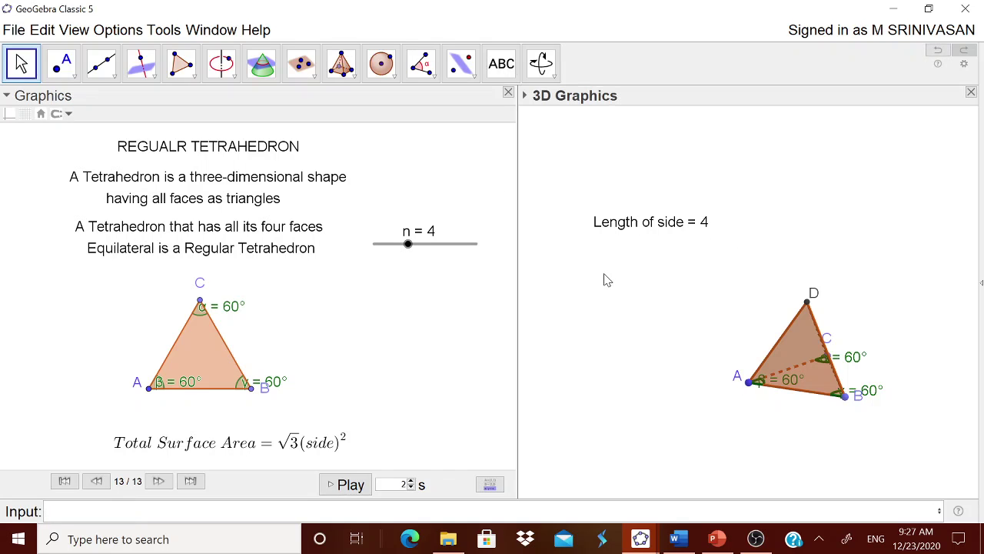
{"action": "left_click", "coordinate": [503, 64]}
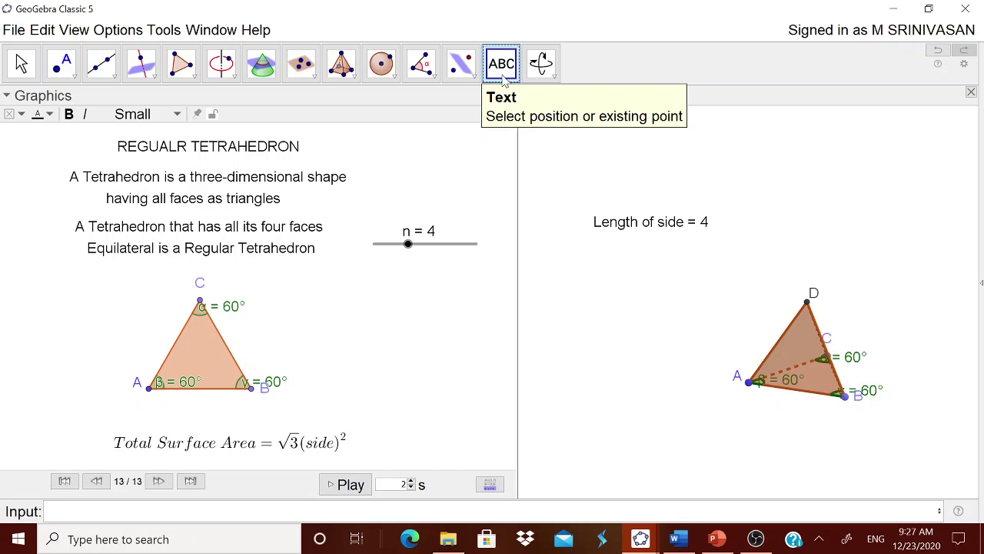
{"action": "left_click", "coordinate": [578, 229]}
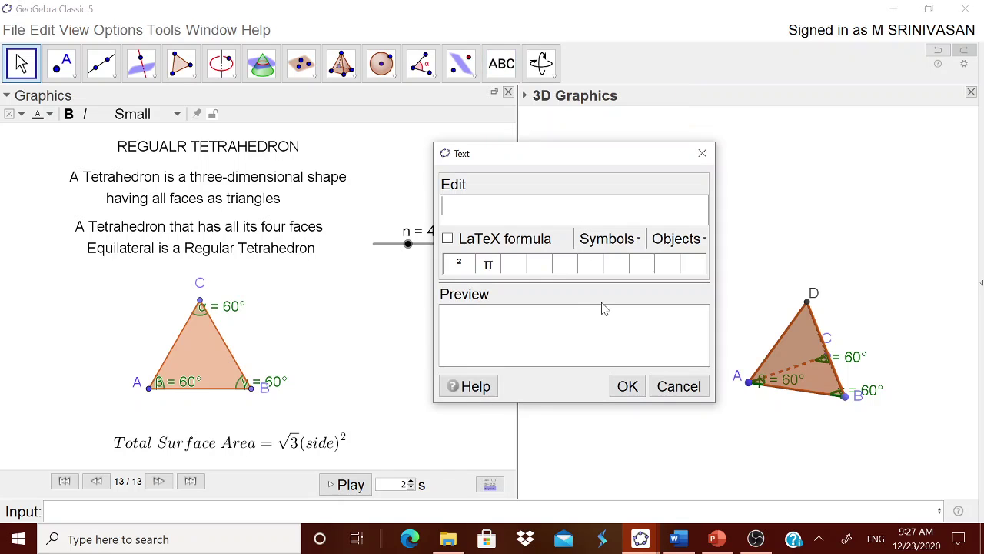
{"action": "type", "text": "Total Surface"}
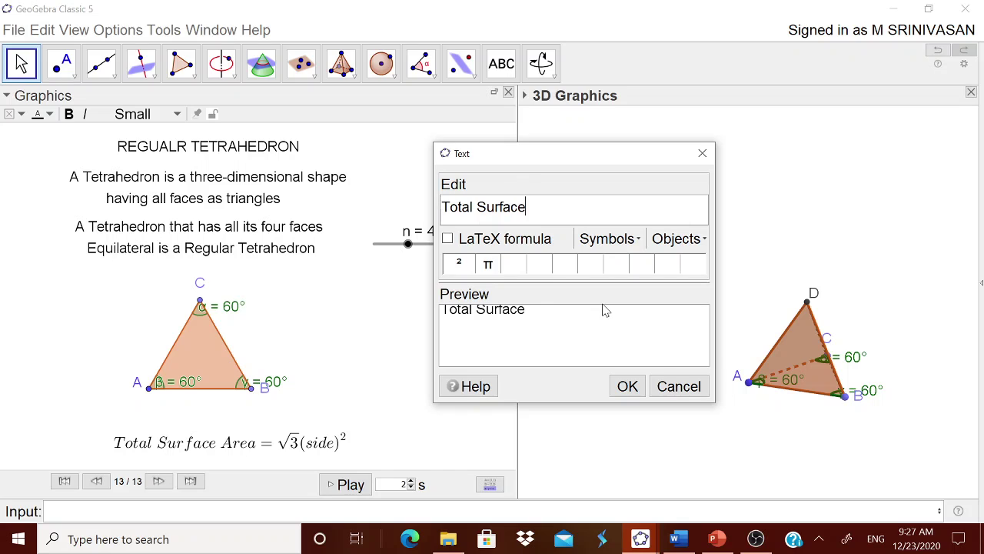
{"action": "type", "text": " Area"}
{"action": "key", "text": "BackSpace"}
{"action": "key", "text": "BackSpace"}
{"action": "key", "text": "BackSpace"}
{"action": "type", "text": "era"}
{"action": "key", "text": "BackSpace"}
{"action": "key", "text": "BackSpace"}
{"action": "key", "text": "BackSpace"}
{"action": "key", "text": "BackSpace"}
{"action": "type", "text": "rea ="}
Append the linked object S to the text and place it beneath the side length text
{"action": "left_click", "coordinate": [696, 239]}
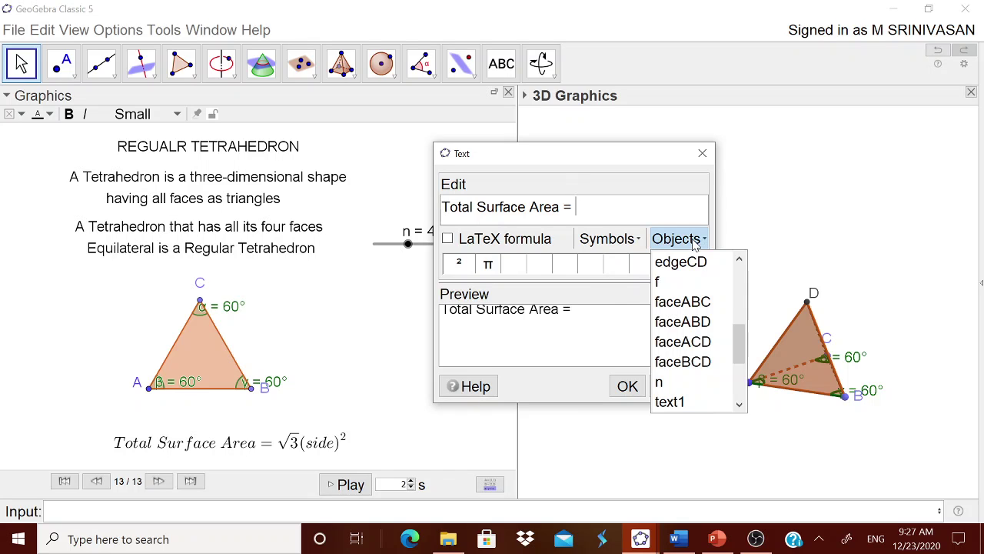
{"action": "left_click_drag", "start_coordinate": [742, 342], "coordinate": [741, 302]}
{"action": "left_click", "coordinate": [669, 281]}
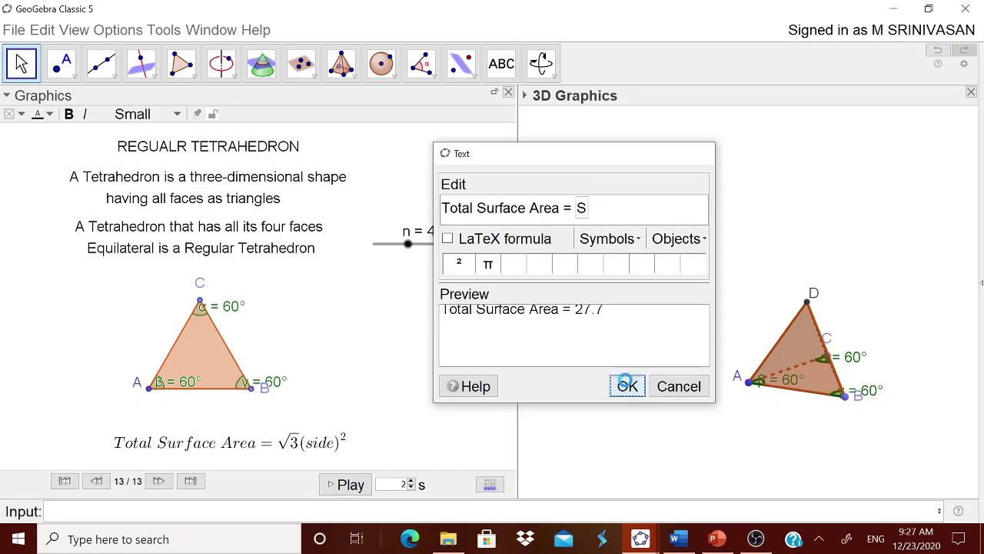
{"action": "left_click", "coordinate": [628, 386]}
{"action": "left_click_drag", "start_coordinate": [592, 228], "coordinate": [592, 266]}
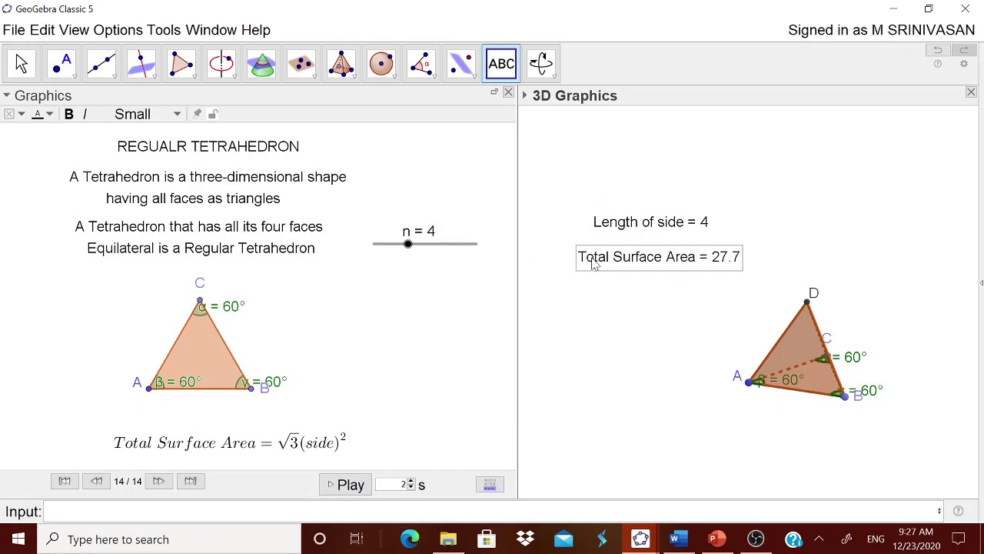
{"action": "left_click", "coordinate": [677, 386]}
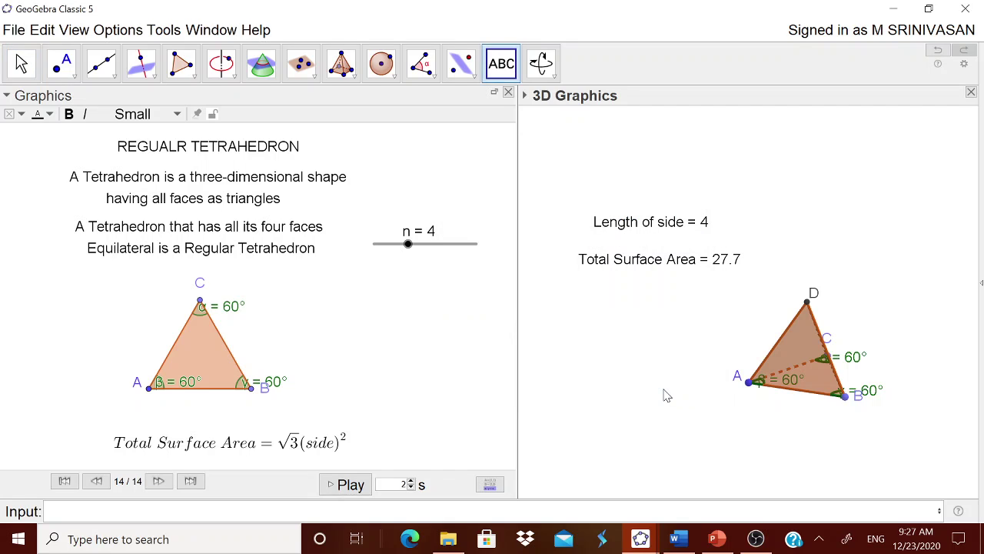
{"action": "key", "text": "Escape"}
Move the length and area texts higher in the 3D view and the surface area formula closer beneath triangle ABC
{"action": "left_click_drag", "start_coordinate": [669, 230], "coordinate": [655, 168]}
{"action": "left_click_drag", "start_coordinate": [655, 269], "coordinate": [642, 212]}
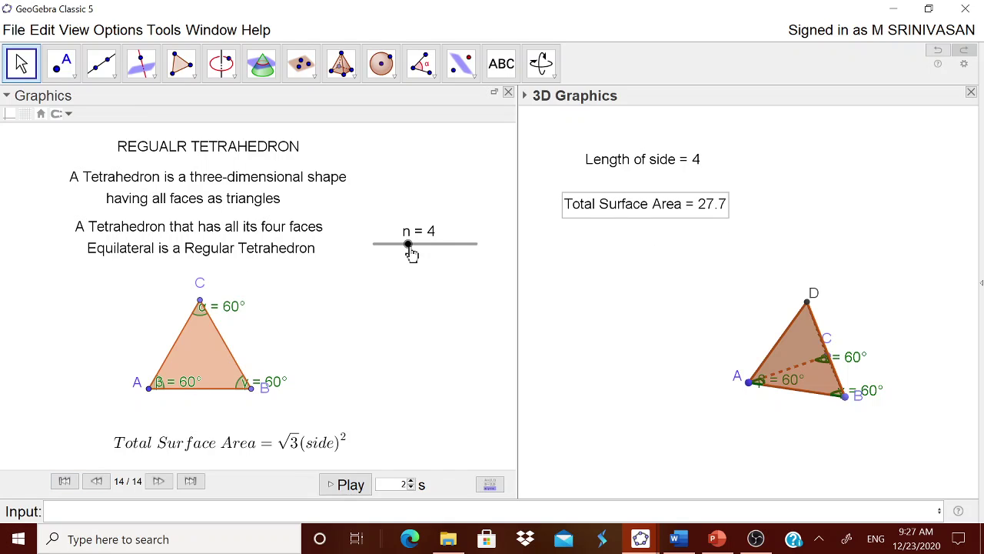
{"action": "left_click", "coordinate": [408, 244]}
{"action": "mouse_move", "coordinate": [409, 249]}
{"action": "left_mouse_down"}
{"action": "mouse_move", "coordinate": [433, 248]}
{"action": "mouse_move", "coordinate": [397, 254]}
{"action": "mouse_move", "coordinate": [414, 258]}
{"action": "left_mouse_up"}
{"action": "left_click_drag", "start_coordinate": [300, 444], "coordinate": [270, 428]}
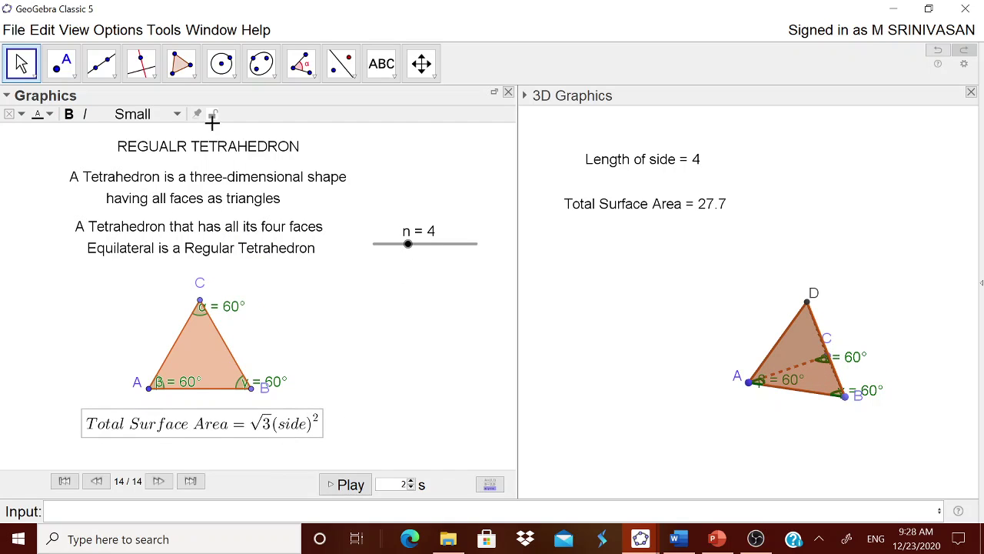
Start a new text below slider n in the Graphics view, enter "Volume = " and enable LaTeX formula
{"action": "left_click", "coordinate": [381, 64]}
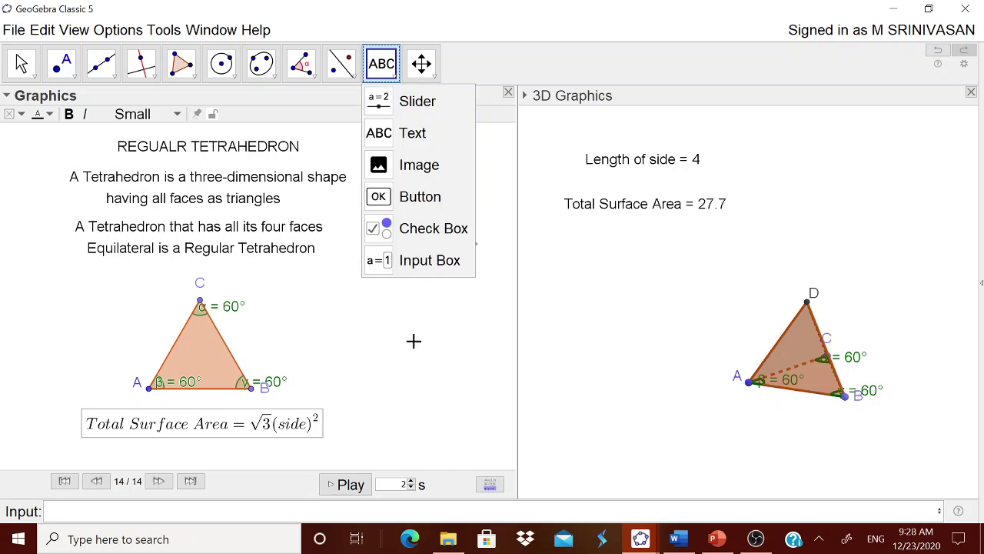
{"action": "left_click", "coordinate": [392, 75]}
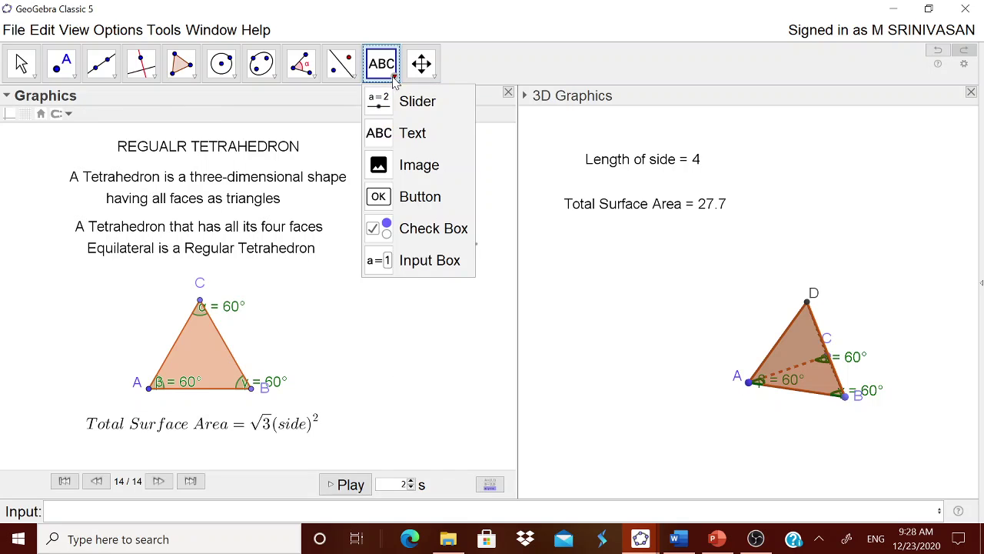
{"action": "left_click", "coordinate": [412, 133]}
{"action": "left_click", "coordinate": [384, 301]}
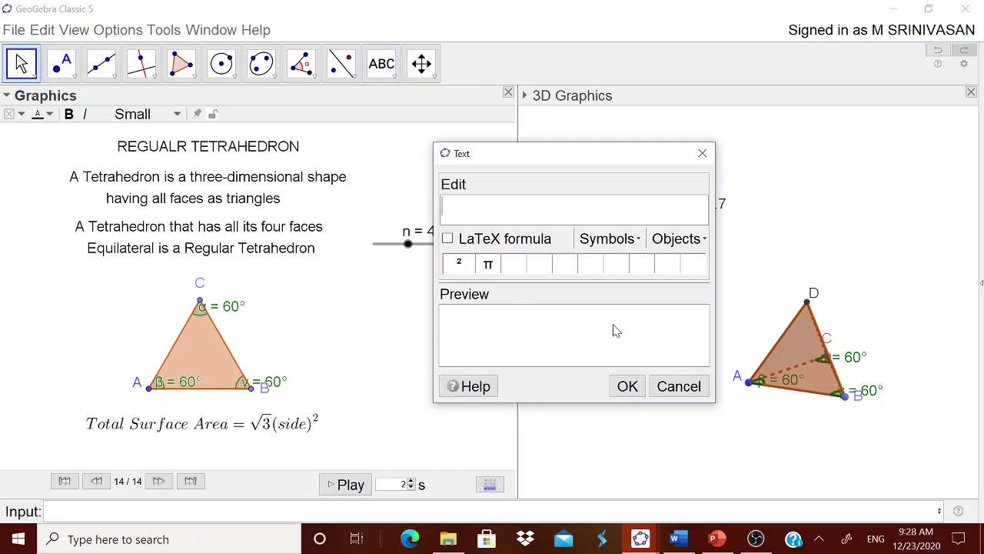
{"action": "type", "text": "Volume ="}
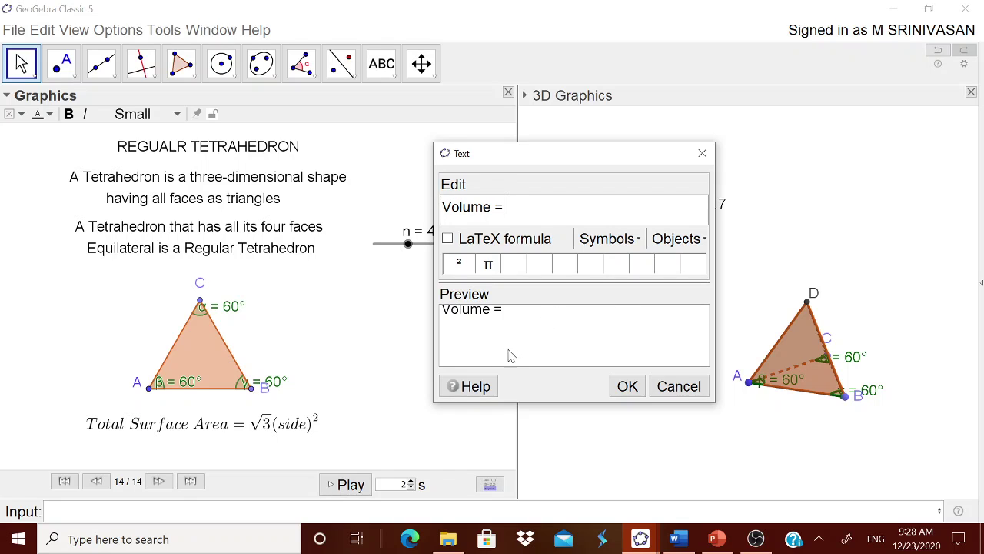
{"action": "left_click", "coordinate": [486, 240]}
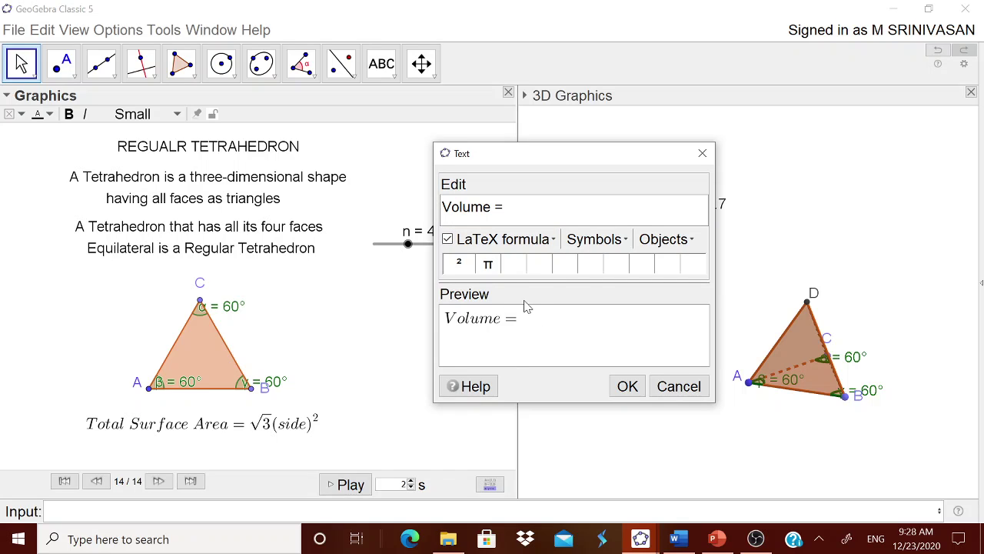
Insert a fraction template after the equals sign and wrap its numerator a in a square root
{"action": "left_click", "coordinate": [524, 241]}
{"action": "mouse_move", "coordinate": [555, 265]}
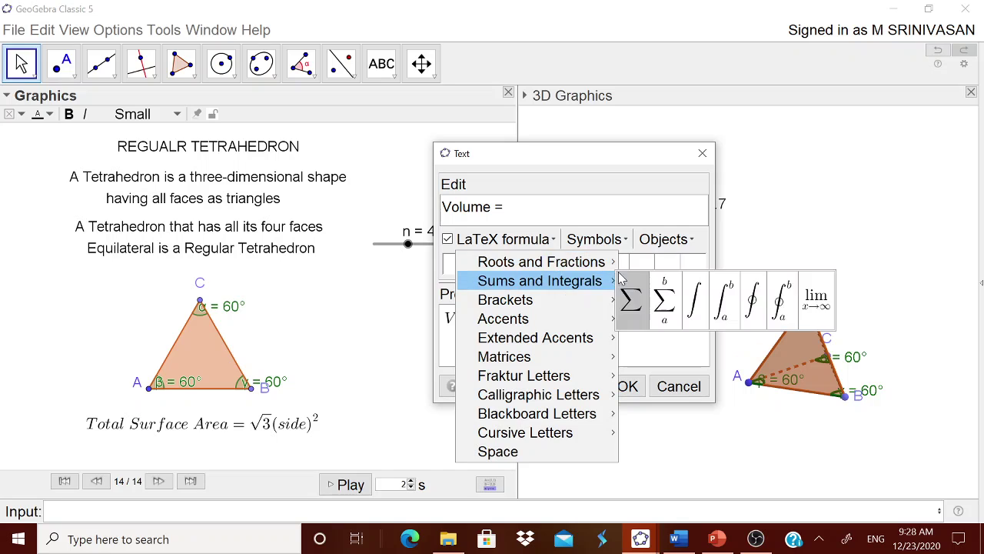
{"action": "left_click", "coordinate": [624, 272]}
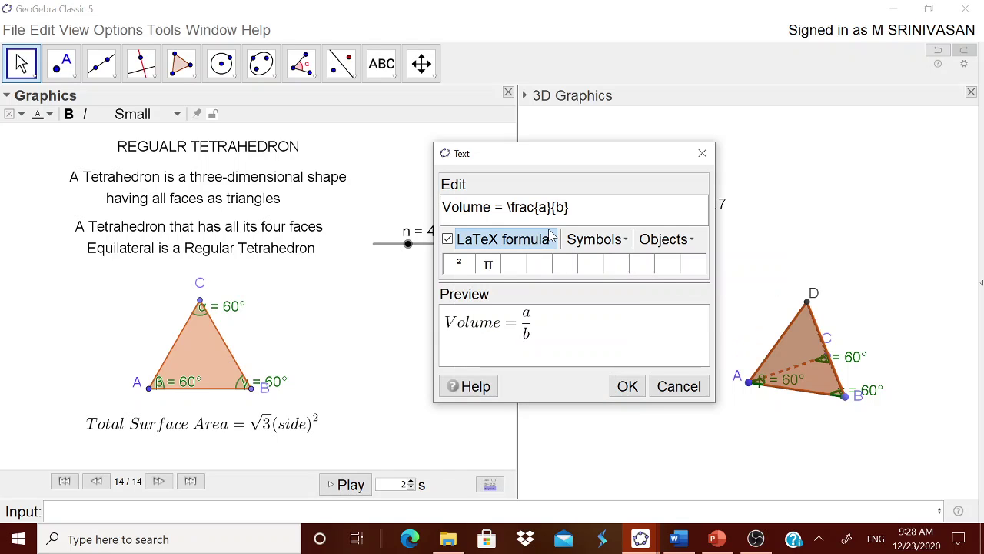
{"action": "double_click", "coordinate": [542, 206]}
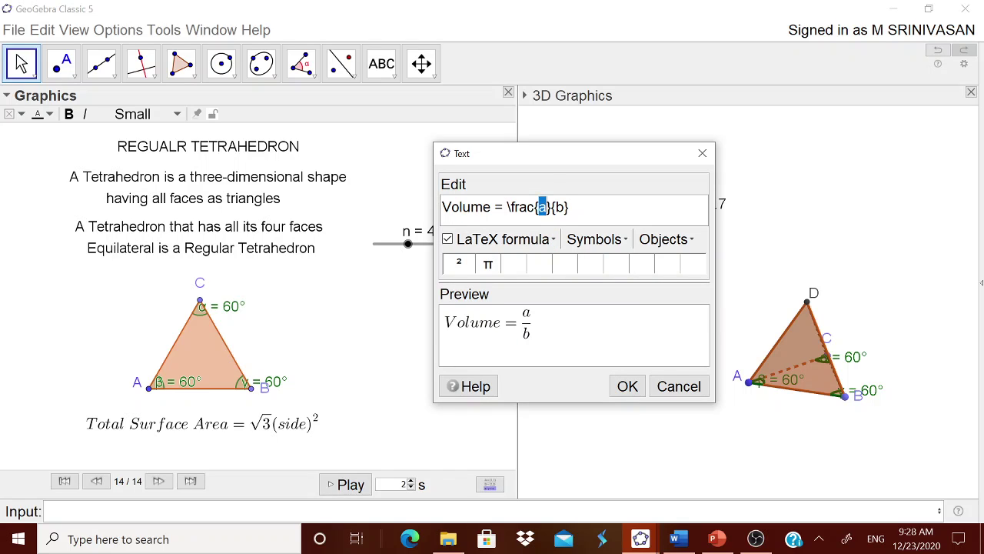
{"action": "left_click", "coordinate": [514, 245]}
{"action": "mouse_move", "coordinate": [519, 265]}
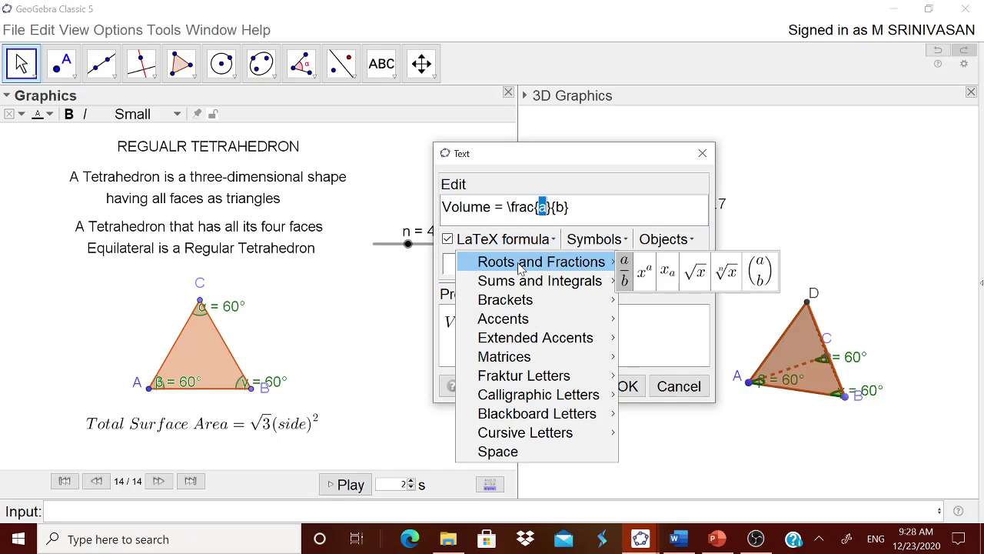
{"action": "left_click", "coordinate": [700, 275]}
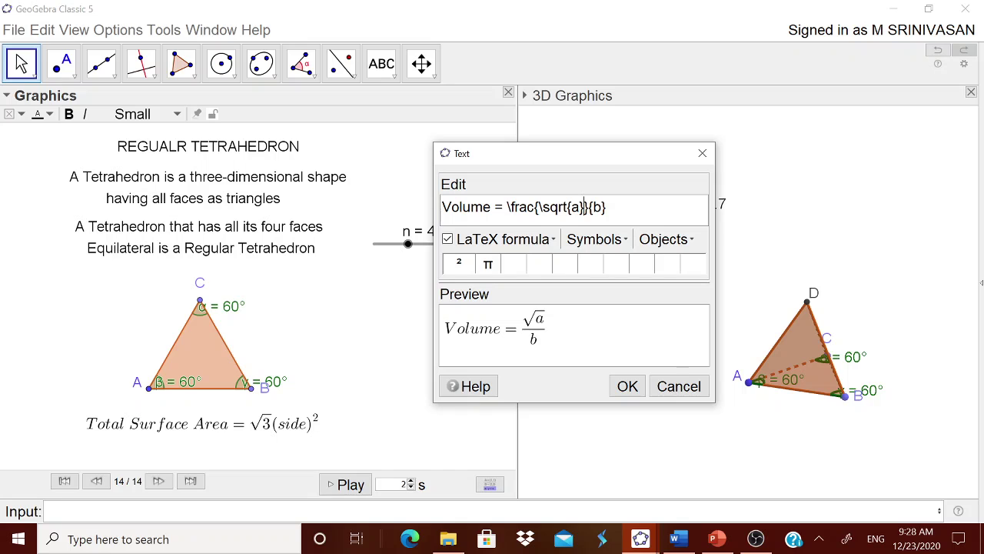
Clear the numerator, insert a fresh square root template there and set its content to 2
{"action": "key", "text": "BackSpace"}
{"action": "key", "text": "BackSpace"}
{"action": "key", "text": "BackSpace"}
{"action": "key", "text": "BackSpace"}
{"action": "key", "text": "BackSpace"}
{"action": "key", "text": "BackSpace"}
{"action": "key", "text": "BackSpace"}
{"action": "key", "text": "BackSpace"}
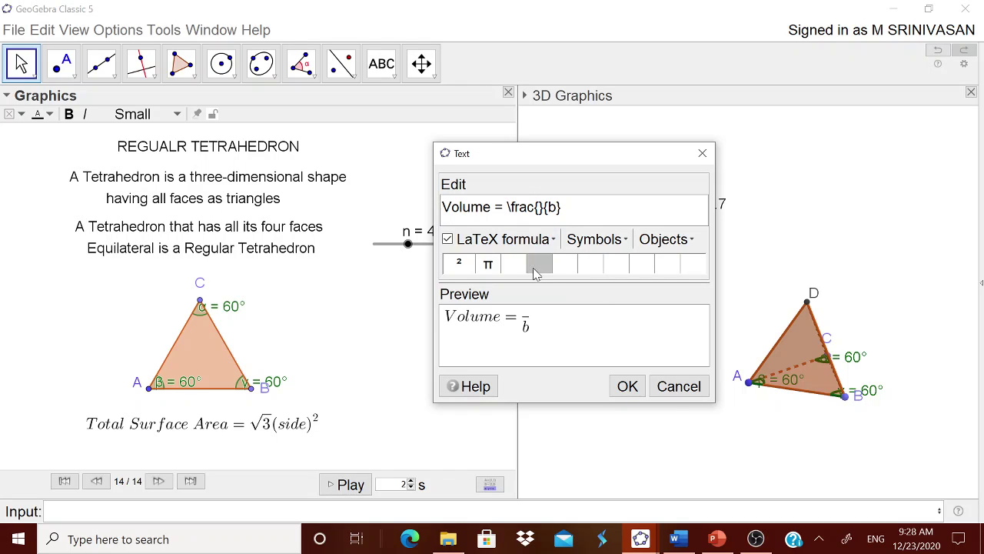
{"action": "left_click", "coordinate": [530, 241]}
{"action": "mouse_move", "coordinate": [542, 262]}
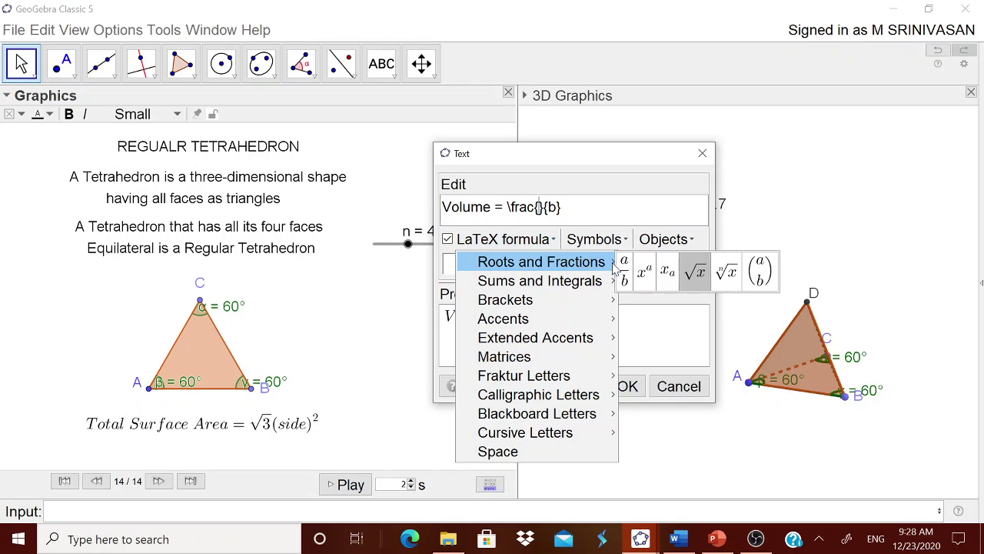
{"action": "left_click", "coordinate": [696, 273]}
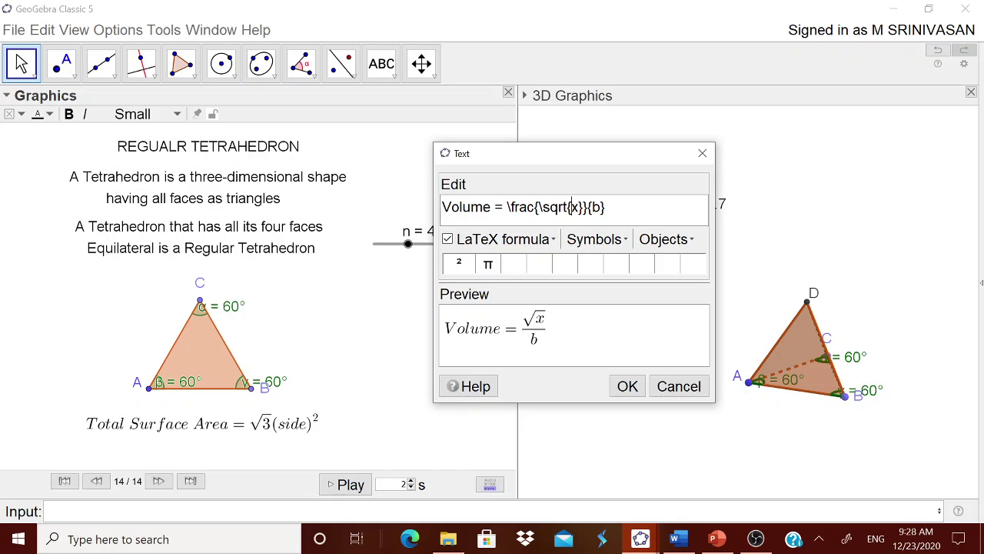
{"action": "double_click", "coordinate": [574, 206]}
{"action": "type", "text": "2"}
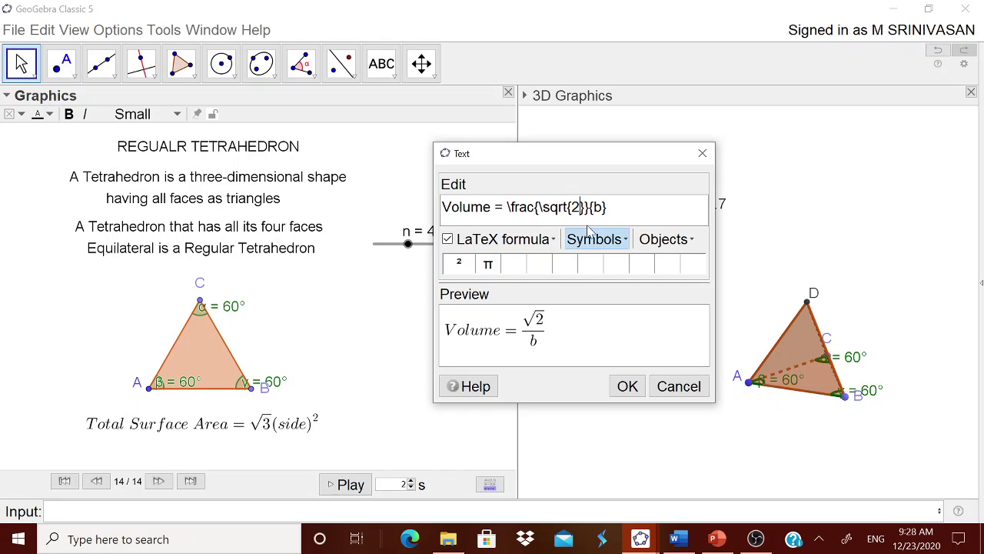
Try "(side" as the denominator of the volume fraction
{"action": "double_click", "coordinate": [598, 206]}
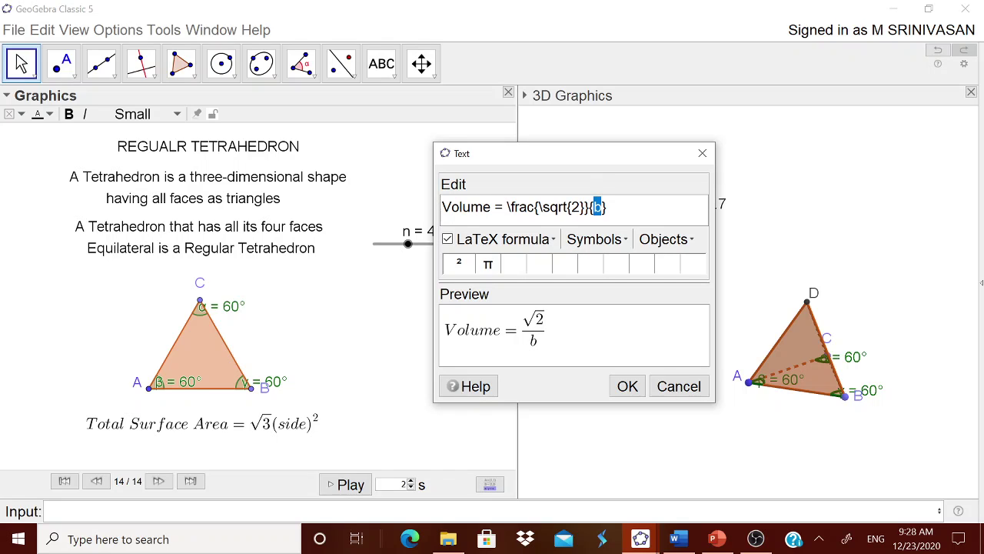
{"action": "type", "text": "side"}
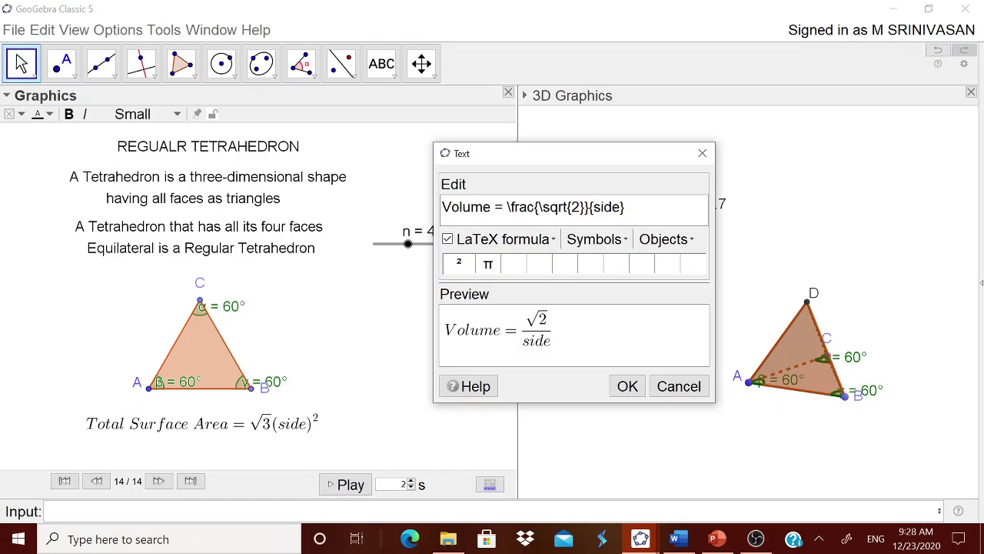
{"action": "type", "text": "("}
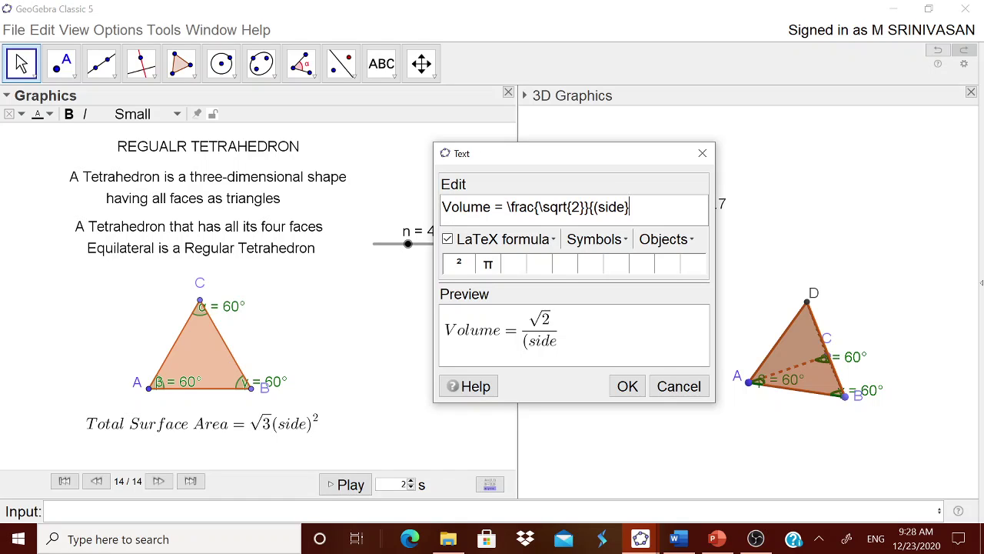
Erase the entire volume formula from the text editor
{"action": "key", "text": "BackSpace"}
{"action": "key", "text": "BackSpace"}
{"action": "key", "text": "BackSpace"}
{"action": "key", "text": "BackSpace"}
{"action": "key", "text": "BackSpace"}
{"action": "key", "text": "BackSpace"}
{"action": "key", "text": "BackSpace"}
{"action": "key", "text": "BackSpace"}
{"action": "key", "text": "BackSpace"}
{"action": "key", "text": "BackSpace"}
{"action": "key", "text": "BackSpace"}
{"action": "key", "text": "BackSpace"}
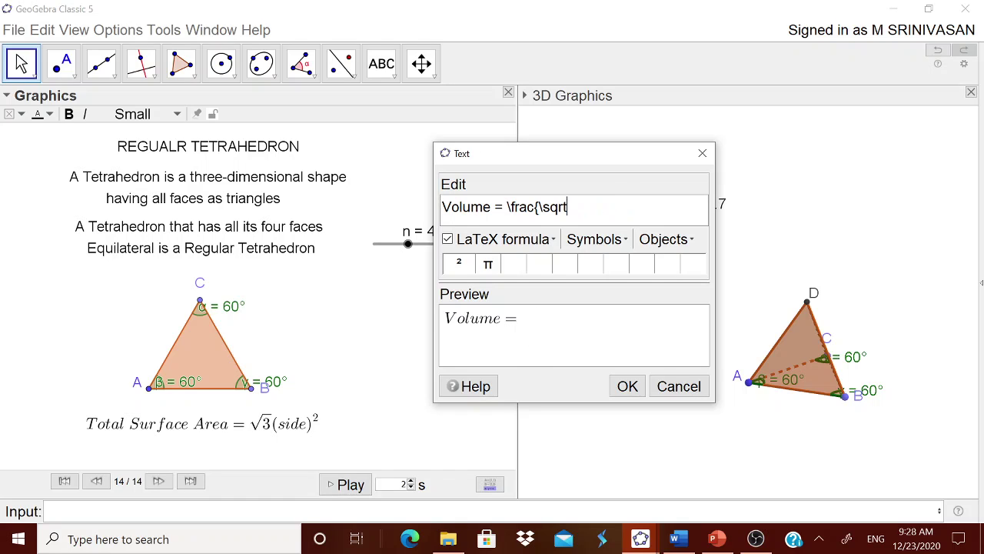
{"action": "key", "text": "BackSpace"}
{"action": "key", "text": "BackSpace"}
{"action": "key", "text": "BackSpace"}
{"action": "key", "text": "BackSpace"}
{"action": "key", "text": "BackSpace"}
{"action": "key", "text": "BackSpace"}
{"action": "key", "text": "BackSpace"}
{"action": "key", "text": "BackSpace"}
{"action": "key", "text": "BackSpace"}
{"action": "key", "text": "BackSpace"}
{"action": "key", "text": "BackSpace"}
{"action": "key", "text": "BackSpace"}
{"action": "key", "text": "BackSpace"}
{"action": "key", "text": "BackSpace"}
{"action": "key", "text": "BackSpace"}
{"action": "key", "text": "BackSpace"}
{"action": "key", "text": "BackSpace"}
{"action": "key", "text": "BackSpace"}
{"action": "key", "text": "BackSpace"}
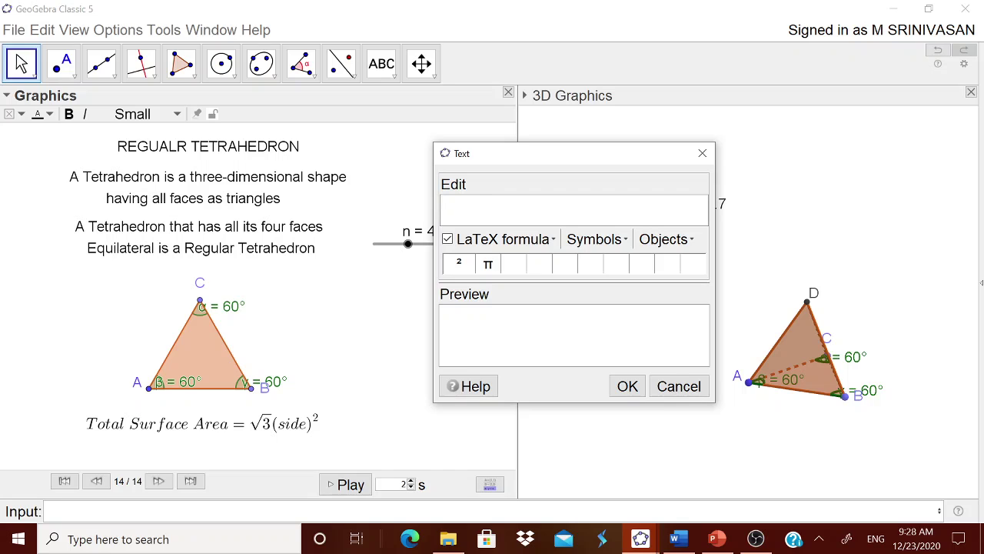
Enter "Volume = " followed by a fraction template and set its denominator to 12
{"action": "type", "text": "Volume ="}
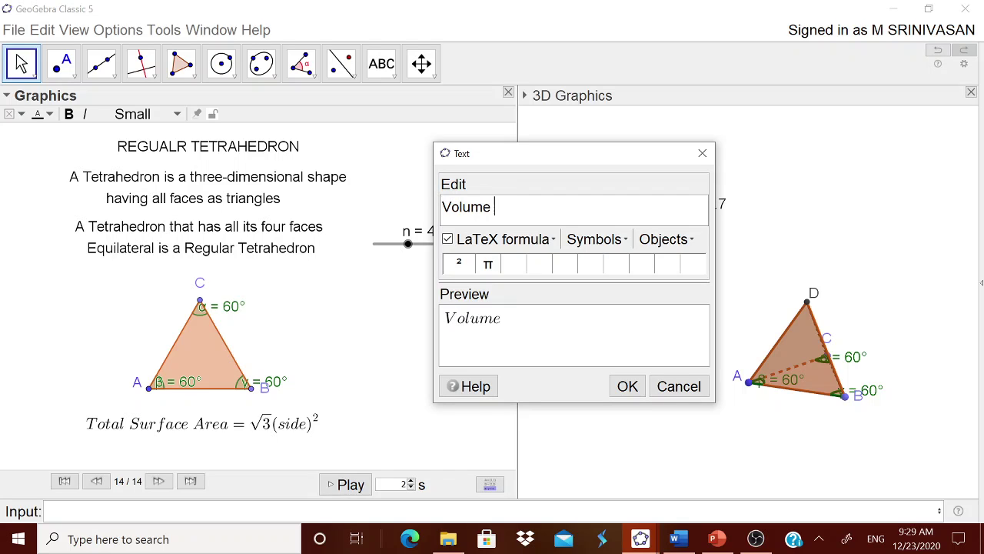
{"action": "left_click", "coordinate": [531, 239]}
{"action": "left_click", "coordinate": [623, 265]}
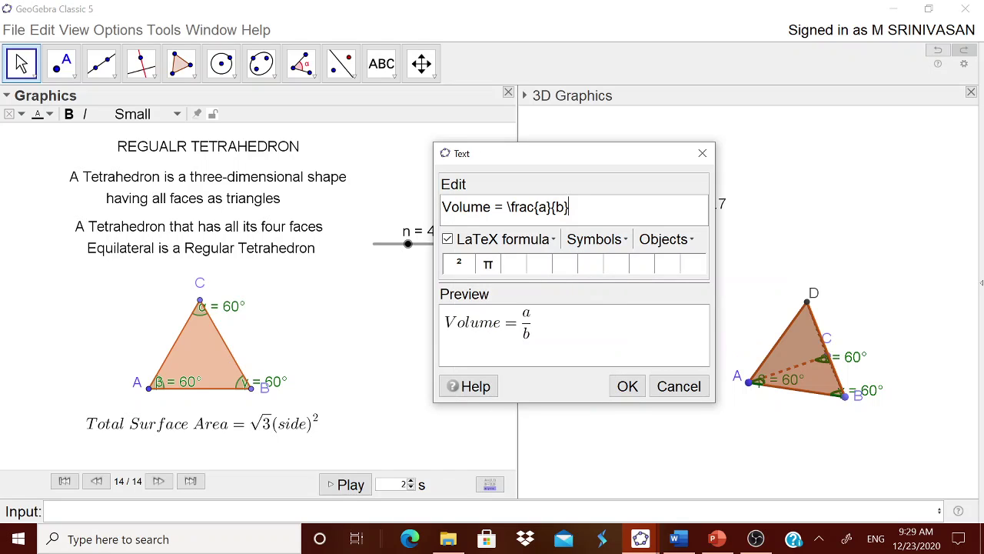
{"action": "key", "text": "shift+Right"}
{"action": "type", "text": "12"}
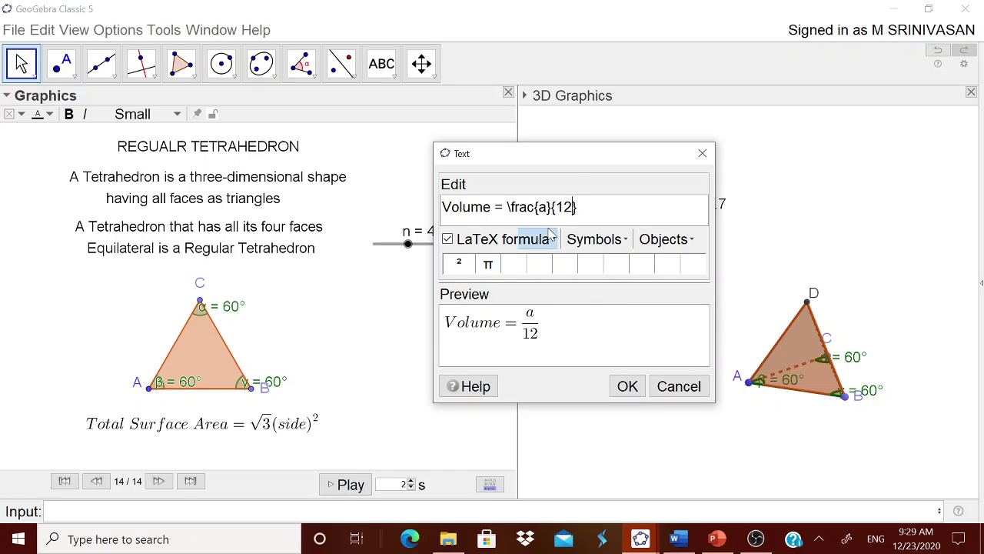
Replace the placeholder "a" in the numerator of the volume fraction with a square root template
{"action": "key", "text": "Left"}
{"action": "key", "text": "Left"}
{"action": "key", "text": "Left"}
{"action": "key", "text": "Left"}
{"action": "key", "text": "Left"}
{"action": "key", "text": "shift+Right"}
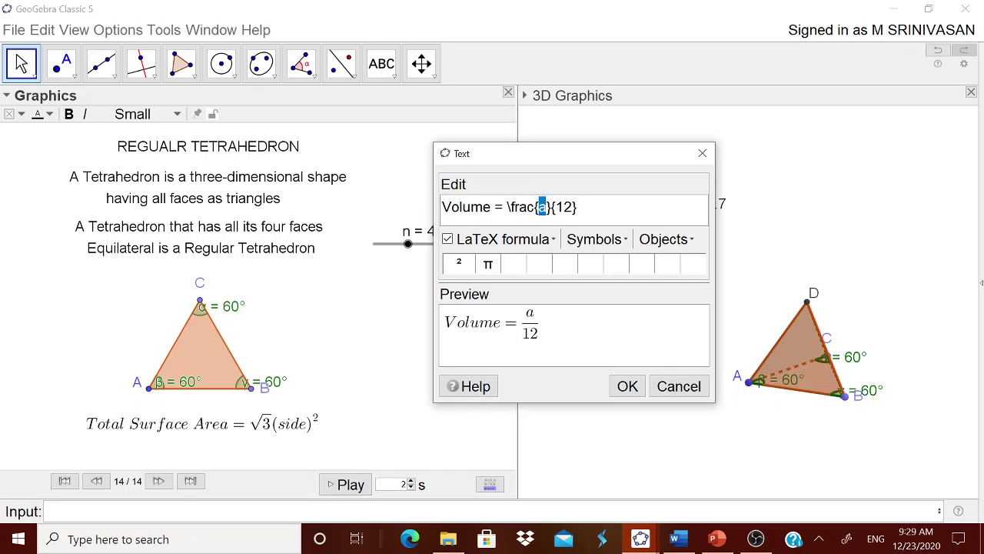
{"action": "key", "text": "BackSpace"}
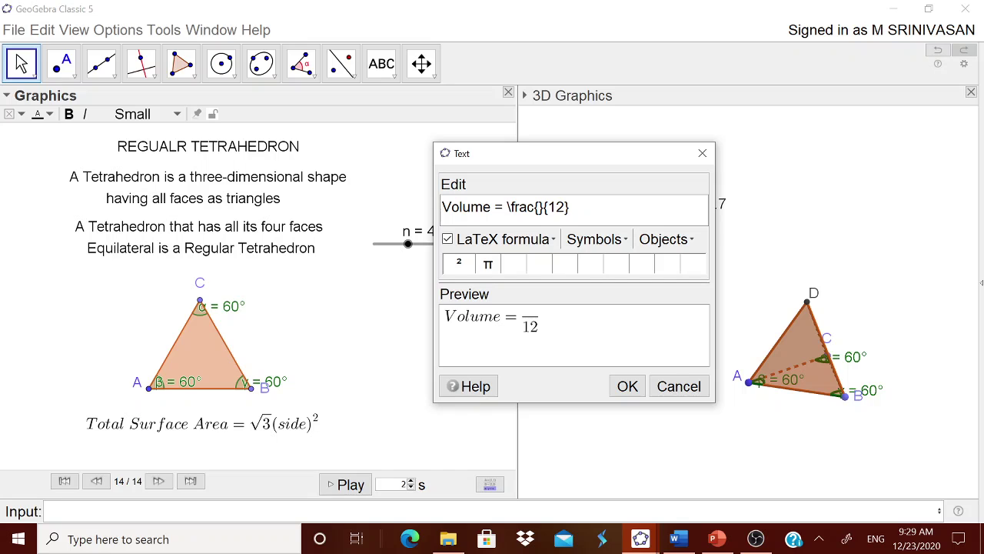
{"action": "left_click", "coordinate": [553, 241]}
{"action": "mouse_move", "coordinate": [542, 266]}
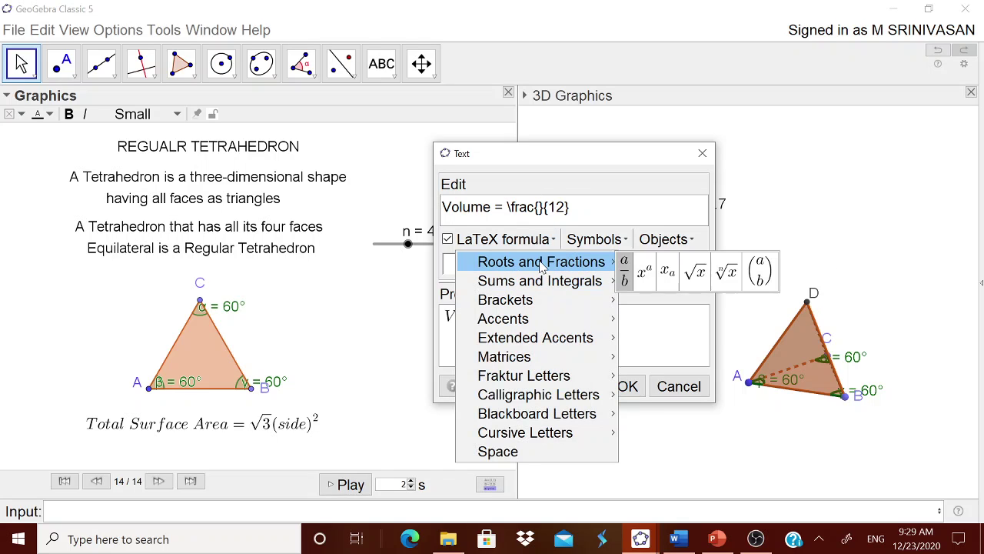
{"action": "left_click", "coordinate": [694, 271]}
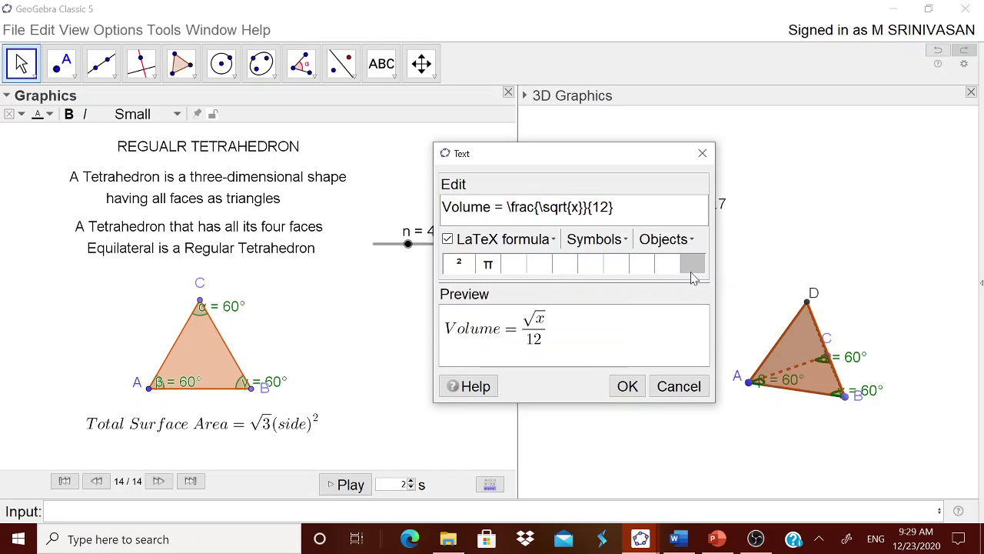
Append "(side)²" after the square root in the numerator and set the root's content to 2
{"action": "type", "text": "(side"}
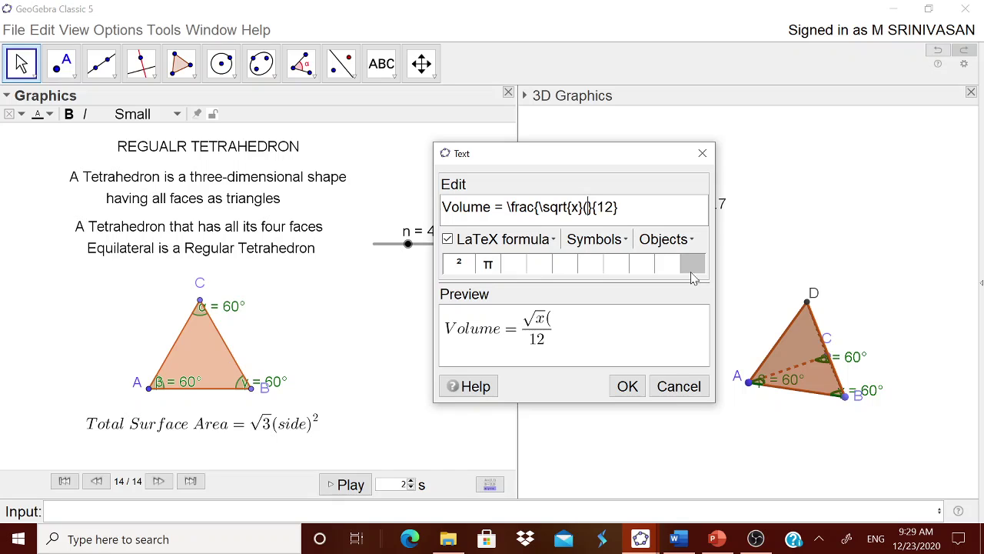
{"action": "type", "text": ")"}
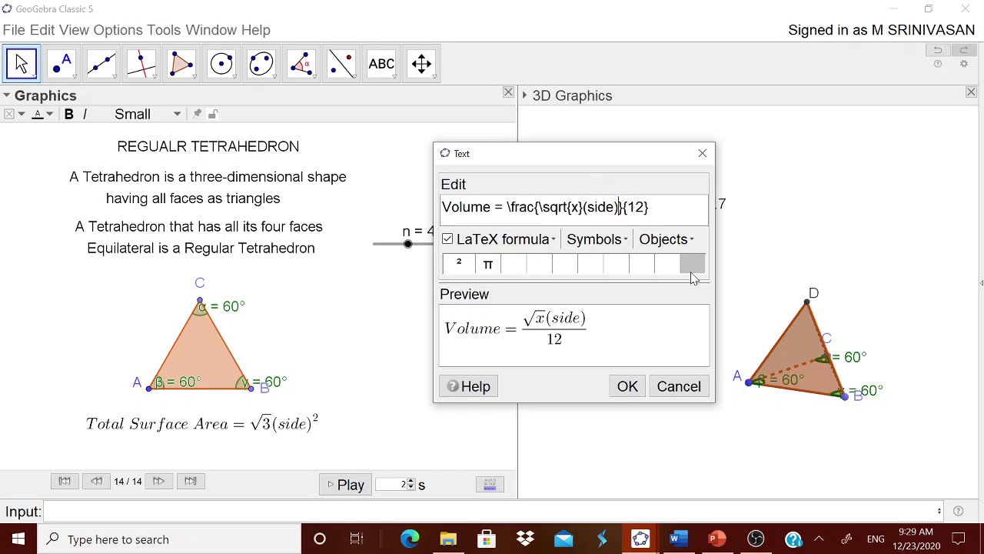
{"action": "left_click", "coordinate": [615, 243]}
{"action": "mouse_move", "coordinate": [617, 264]}
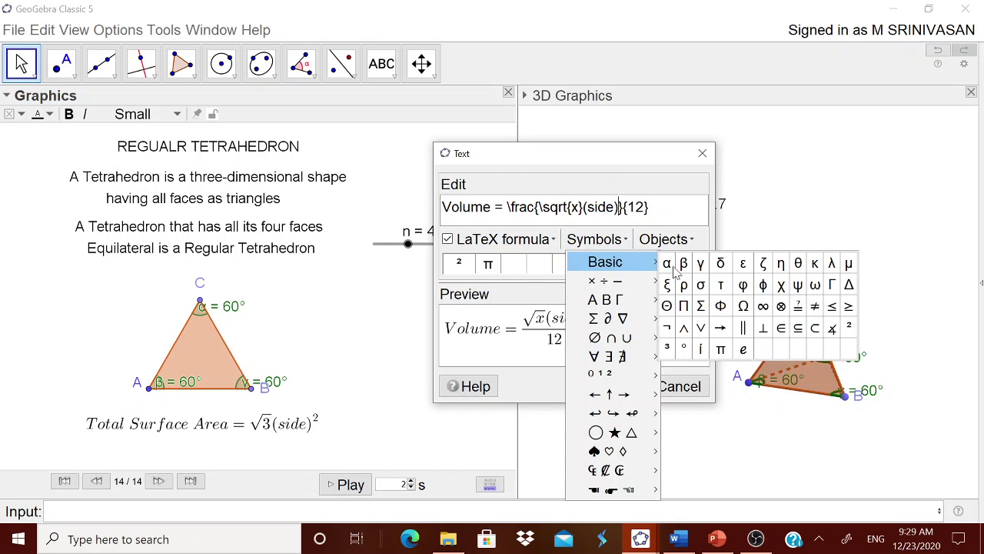
{"action": "left_click", "coordinate": [841, 328]}
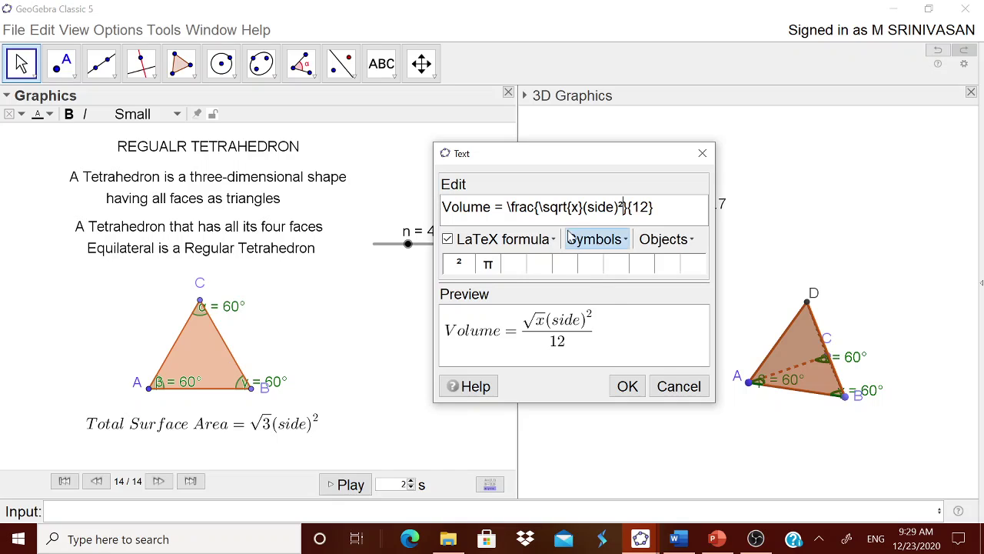
{"action": "double_click", "coordinate": [574, 207]}
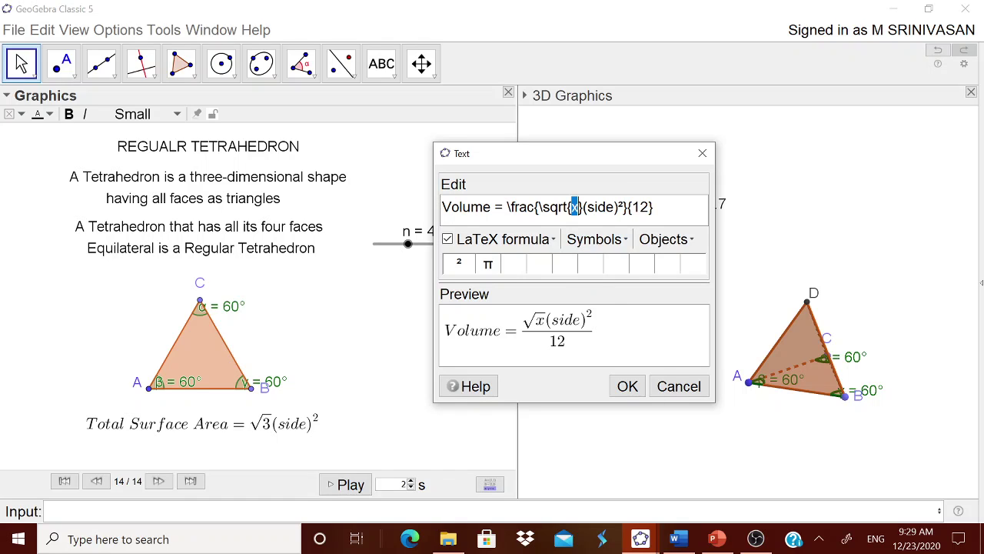
{"action": "type", "text": "2"}
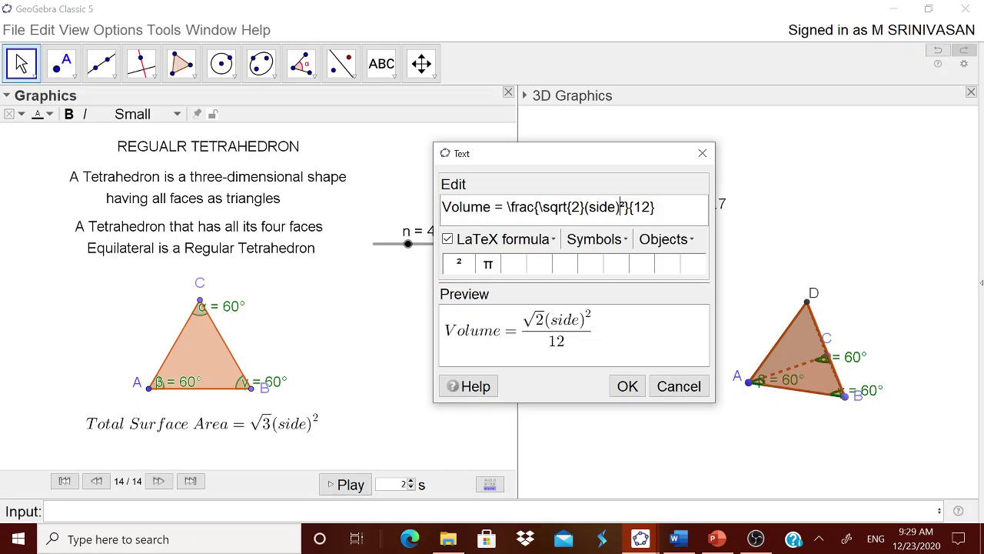
Change the exponent of "(side)" to ³, then insert the volume formula and place it below slider n
{"action": "key", "text": "Delete"}
{"action": "left_click", "coordinate": [607, 239]}
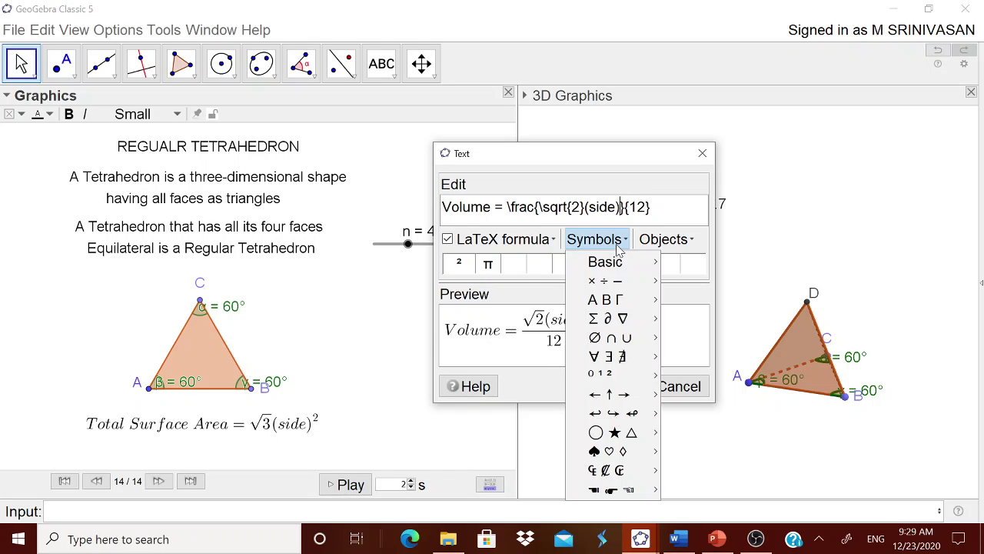
{"action": "mouse_move", "coordinate": [629, 265]}
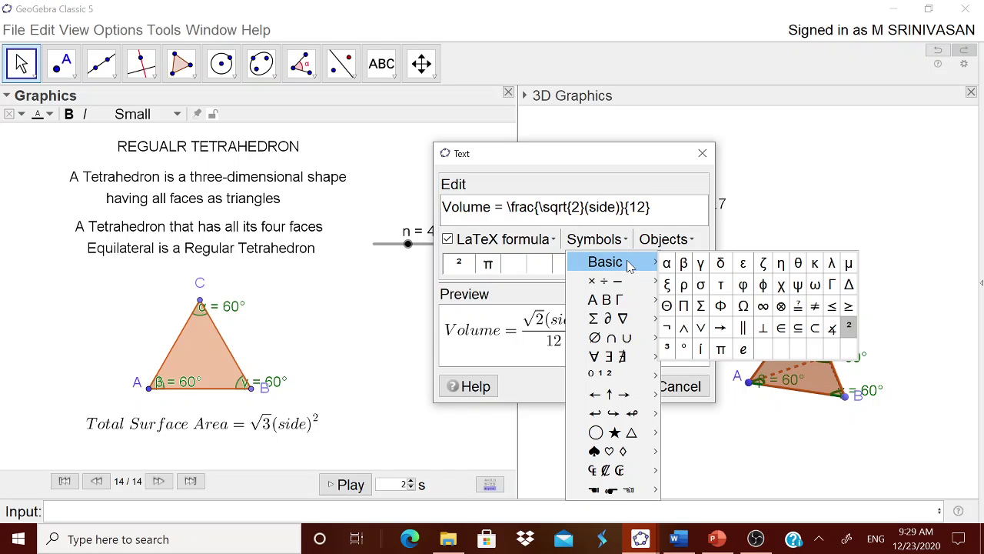
{"action": "left_click", "coordinate": [667, 346]}
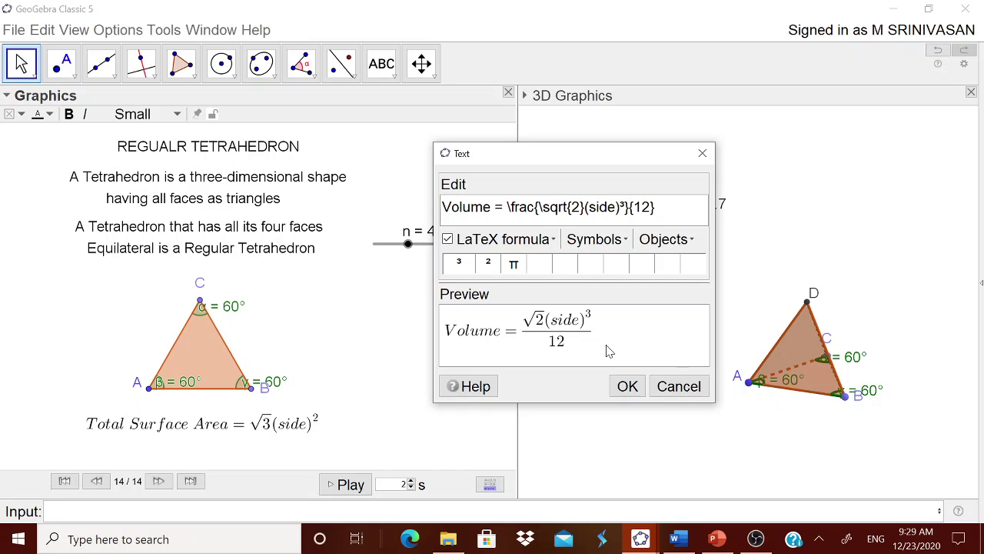
{"action": "left_click", "coordinate": [627, 386]}
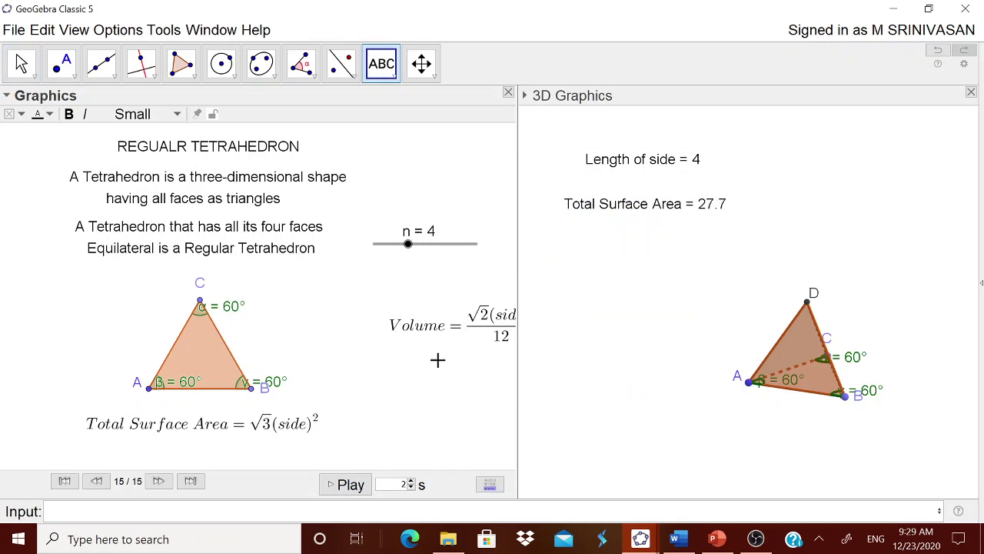
{"action": "left_click_drag", "start_coordinate": [451, 330], "coordinate": [389, 320]}
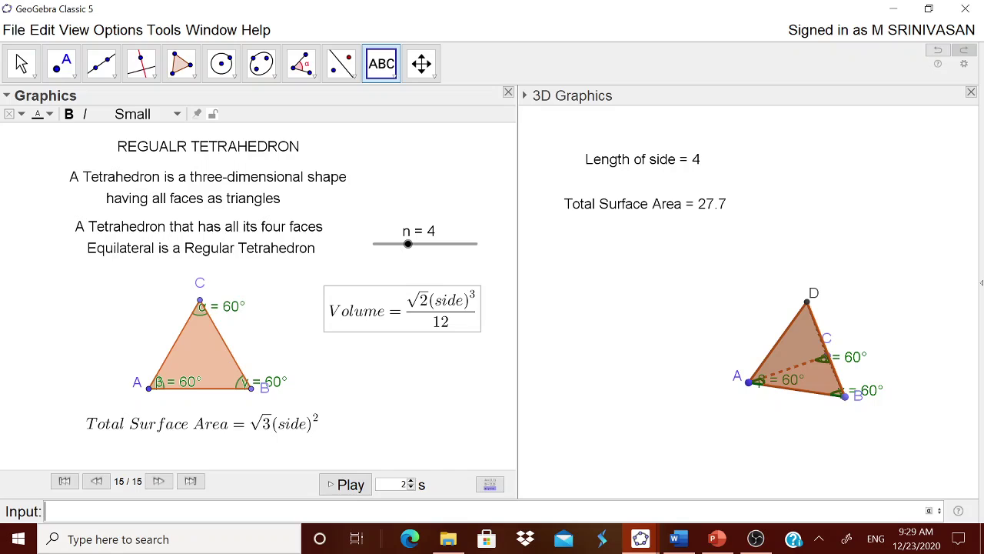
Try defining the number V as (sqrt(2)*n³)
{"action": "type", "text": "V"}
{"action": "type", "text": "=(sqrt"}
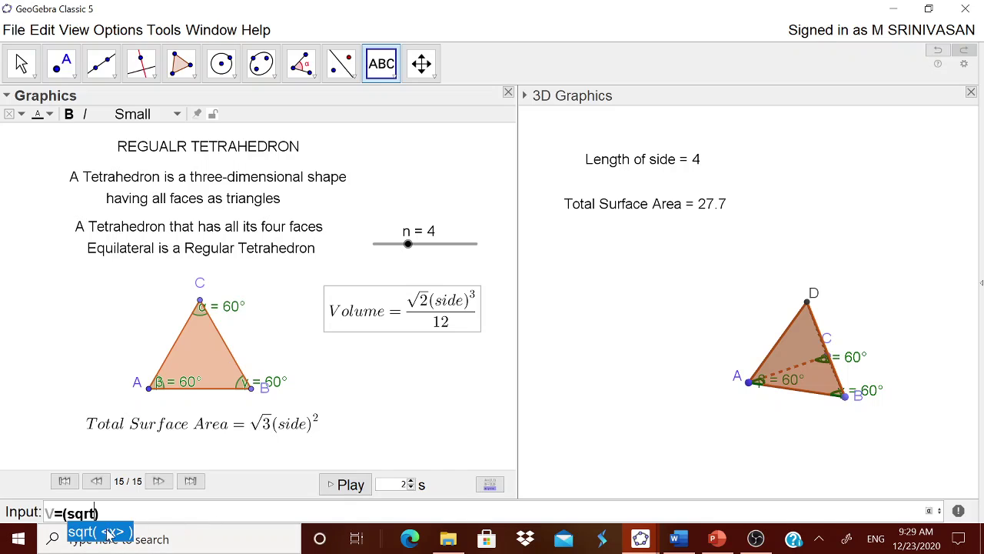
{"action": "key", "text": "Return"}
{"action": "type", "text": "2)"}
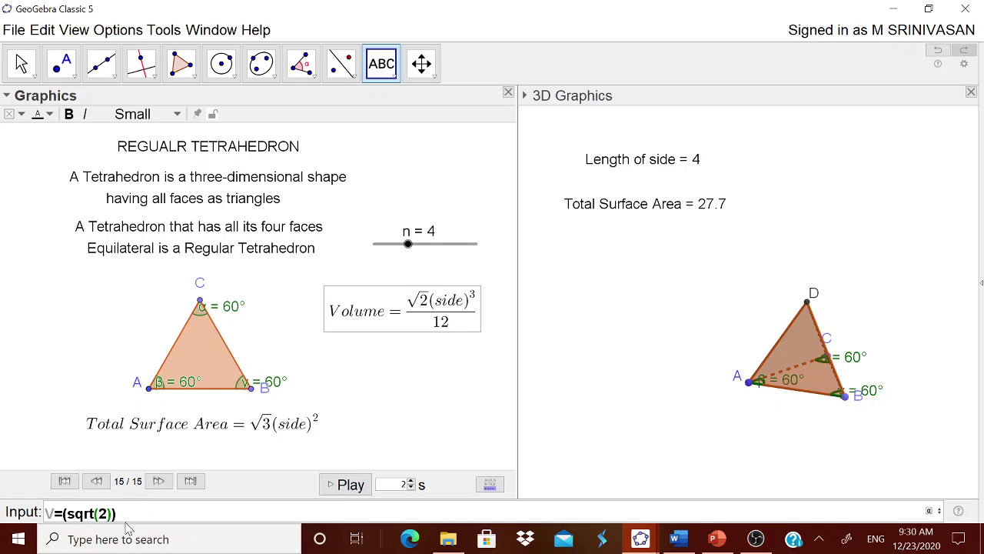
{"action": "type", "text": "*n"}
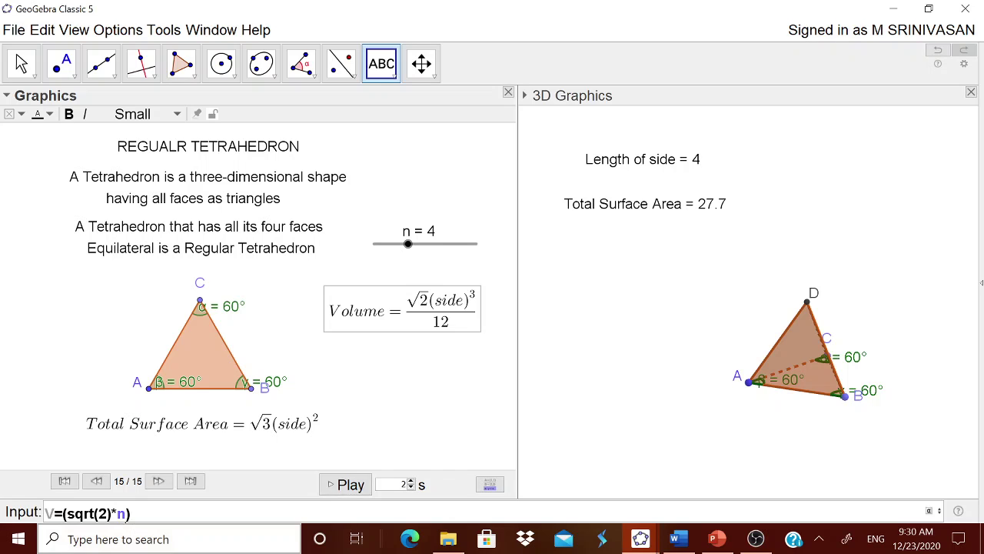
{"action": "left_click", "coordinate": [930, 511]}
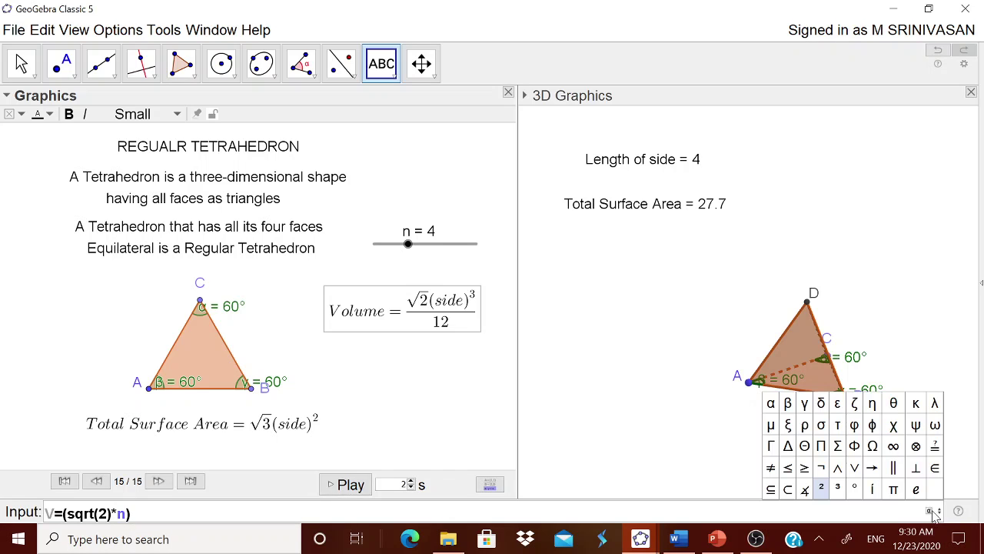
{"action": "left_click", "coordinate": [837, 490]}
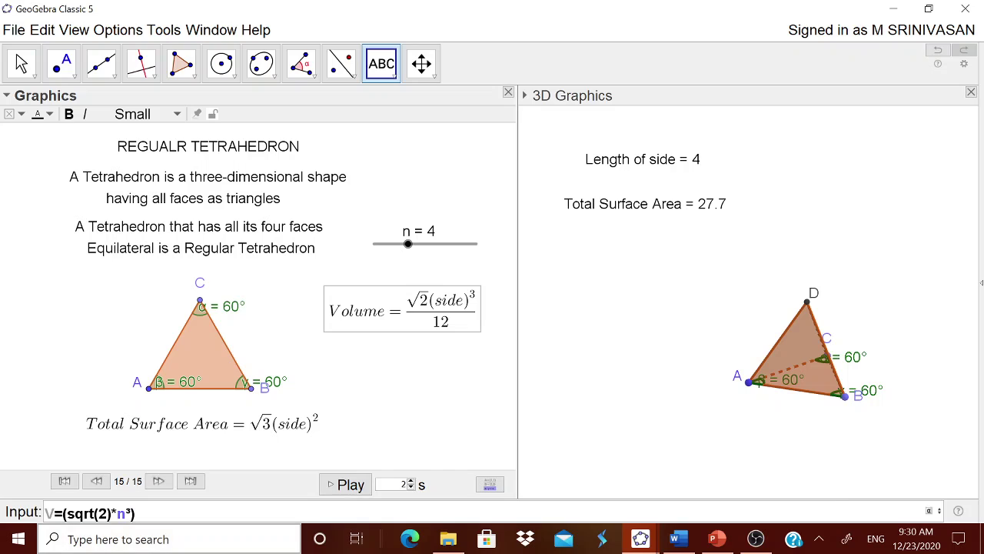
{"action": "key", "text": "Return"}
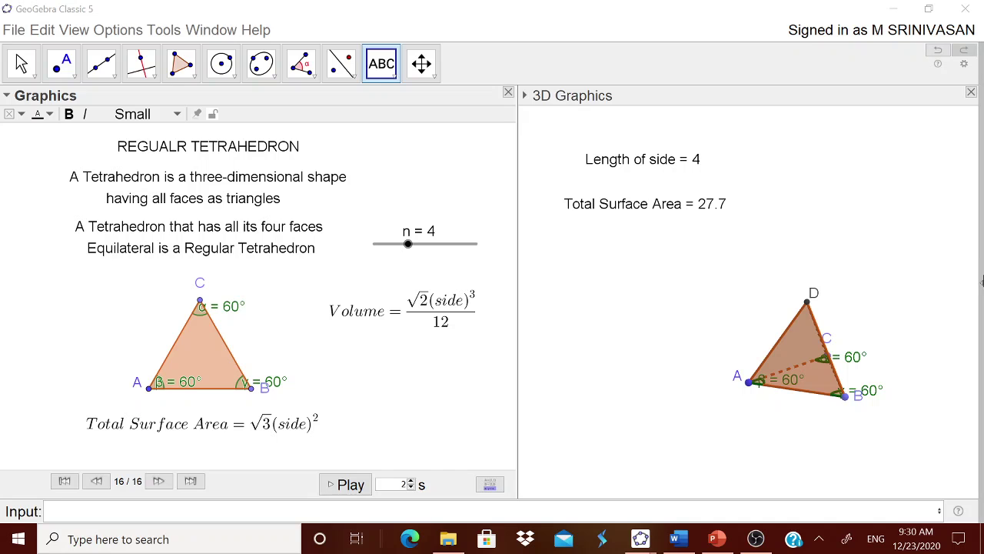
Switch to the Graphing perspective and delete the number V
{"action": "left_click", "coordinate": [983, 287]}
{"action": "left_click", "coordinate": [983, 285]}
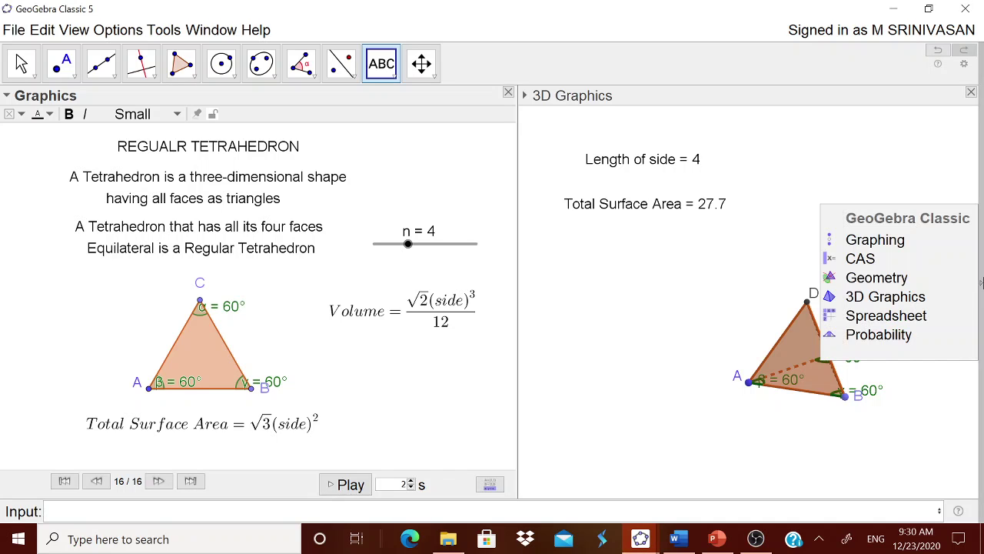
{"action": "left_click", "coordinate": [924, 252]}
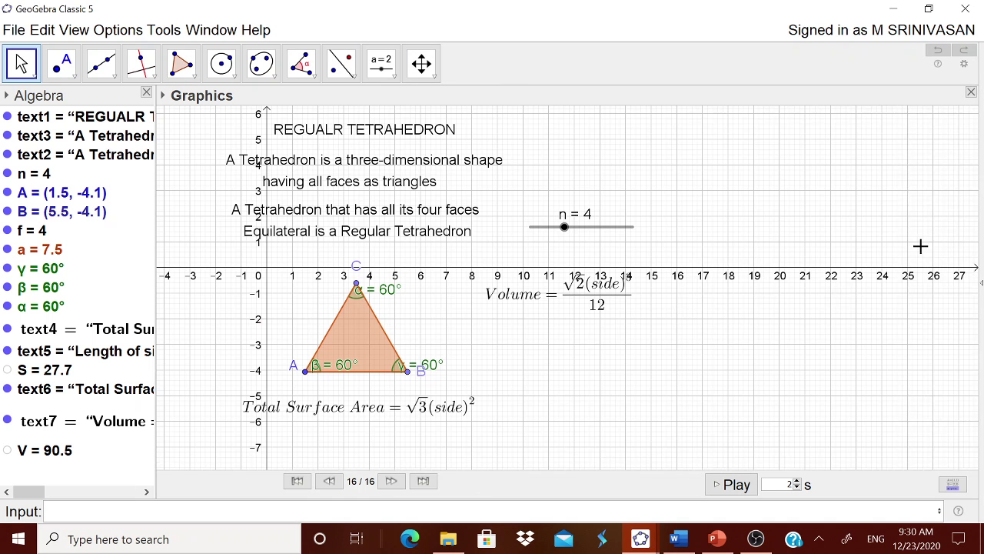
{"action": "right_click", "coordinate": [33, 454]}
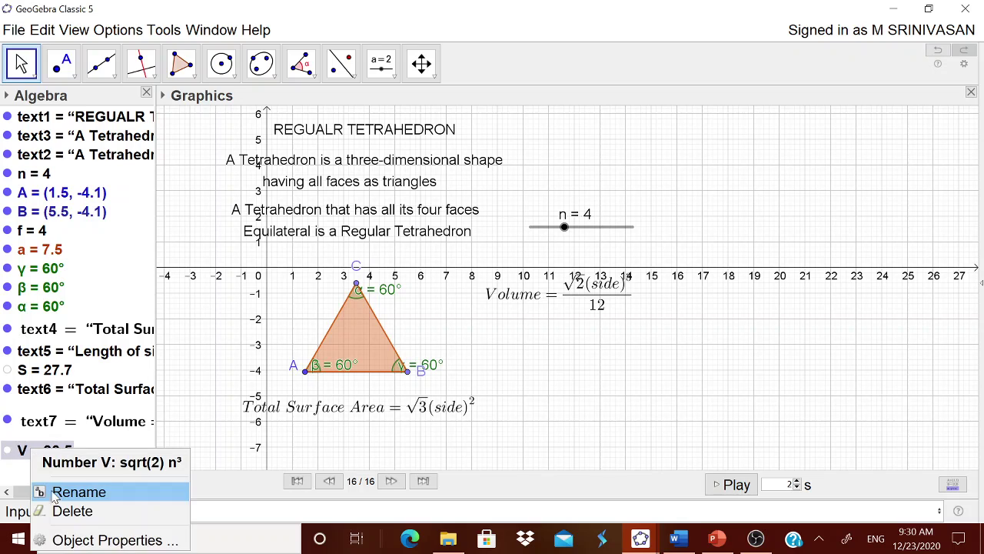
{"action": "left_click", "coordinate": [54, 509]}
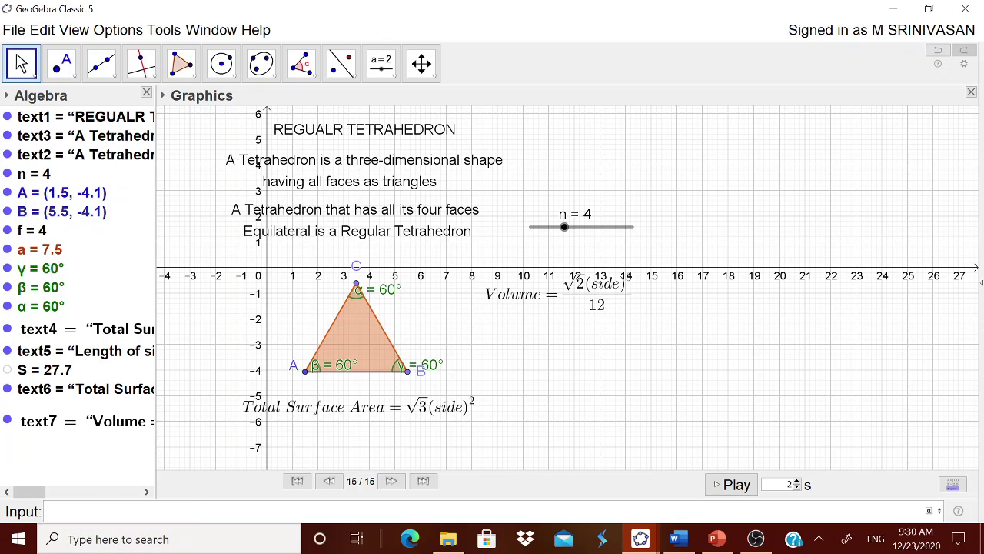
Define the number V as (sqrt(2)*n³)/12
{"action": "type", "text": "V=(sqrt"}
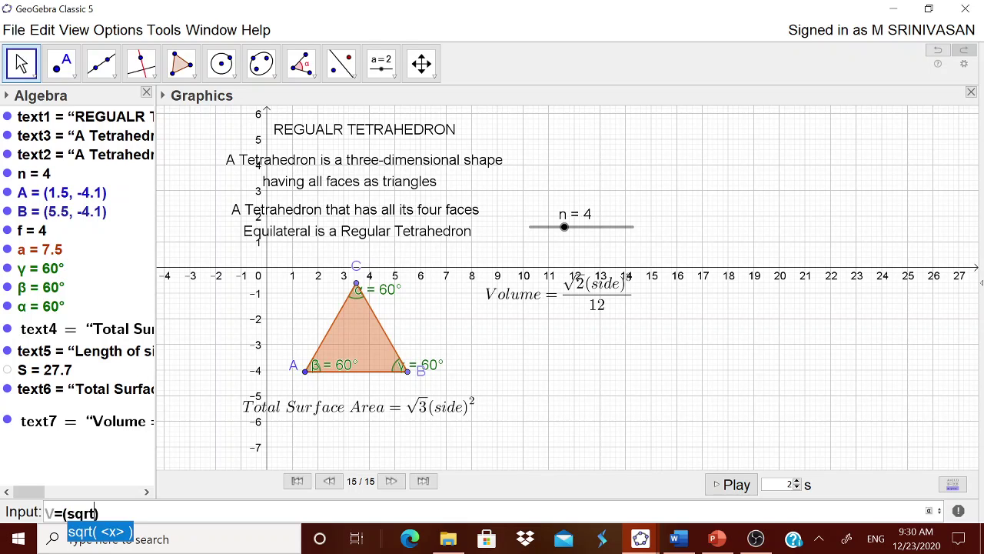
{"action": "left_click", "coordinate": [94, 530]}
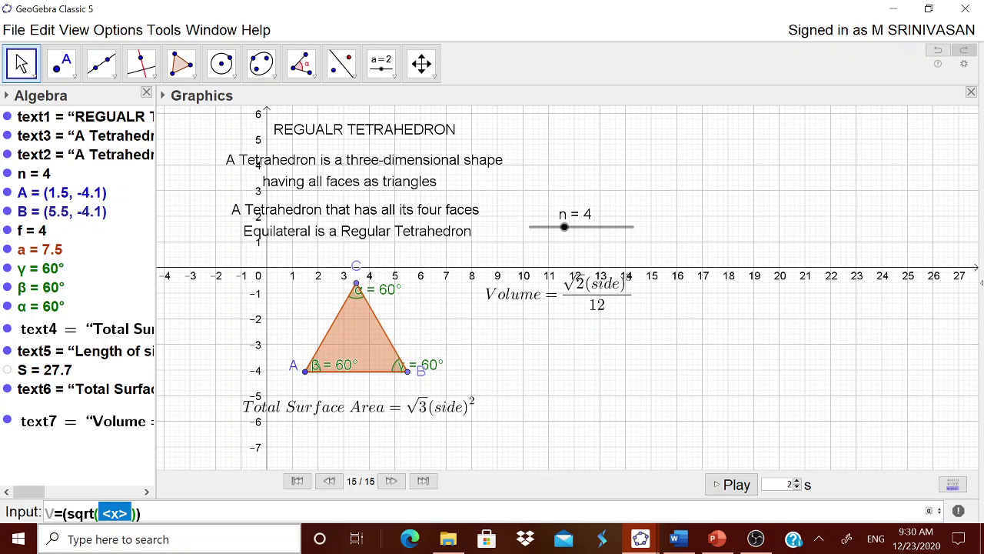
{"action": "type", "text": "2"}
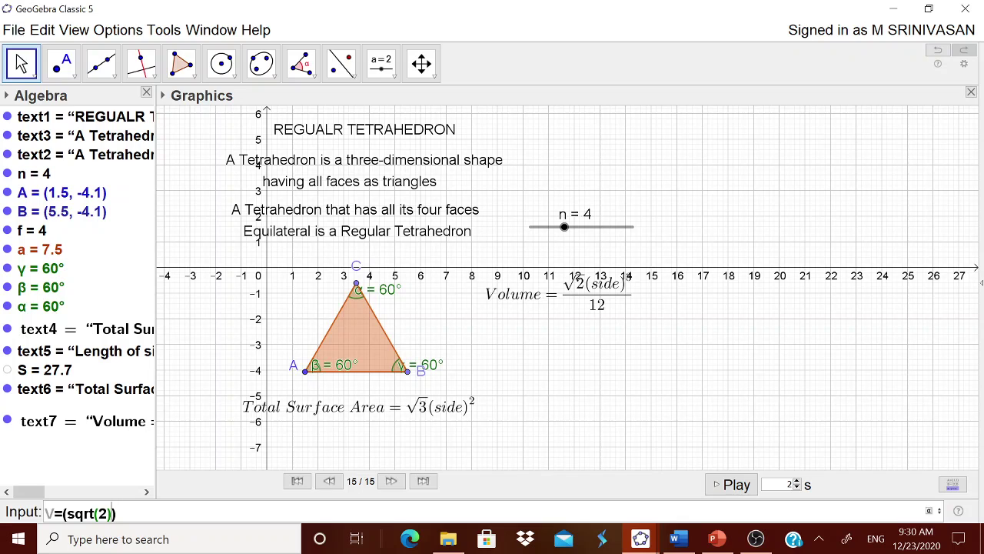
{"action": "type", "text": ")*n"}
{"action": "left_click", "coordinate": [932, 512]}
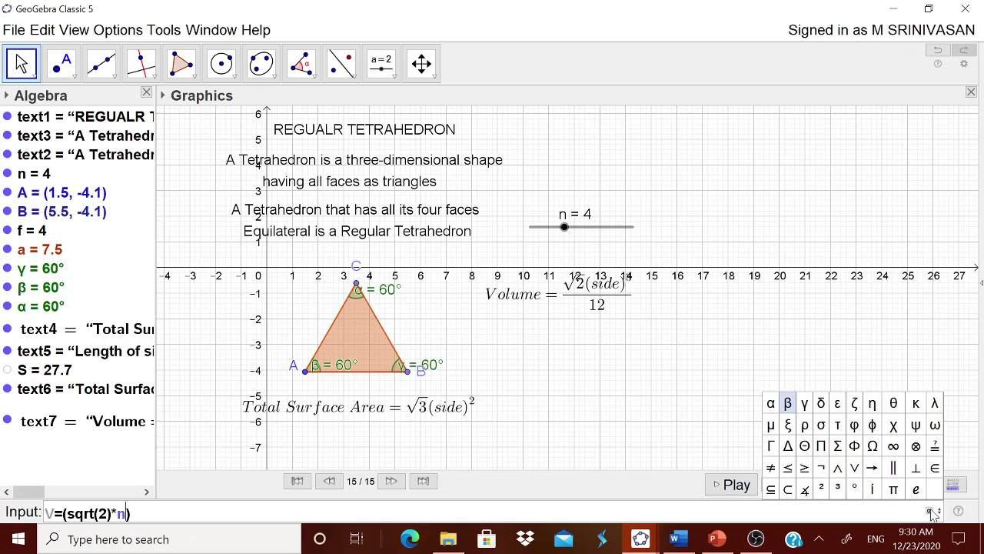
{"action": "left_click", "coordinate": [838, 490]}
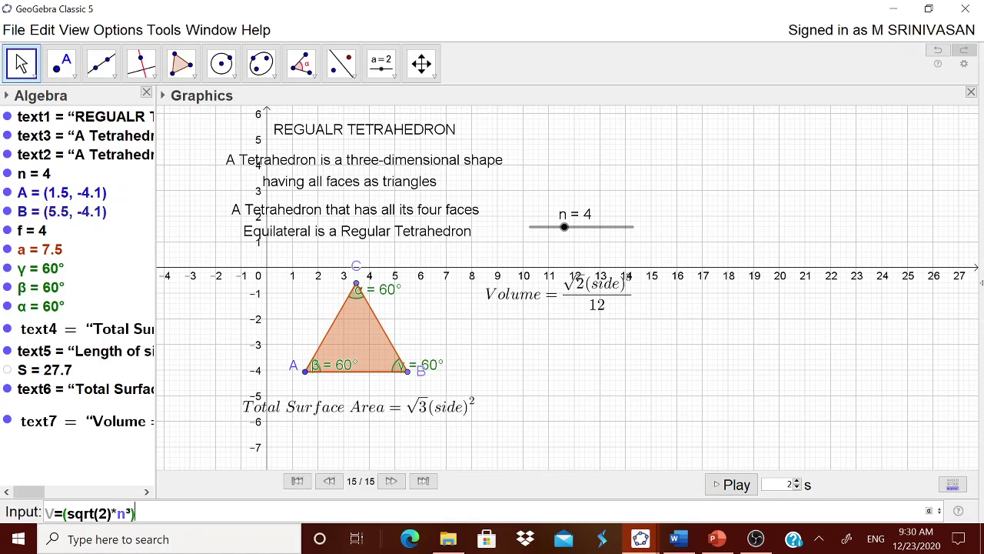
{"action": "type", "text": "/12"}
{"action": "key", "text": "Return"}
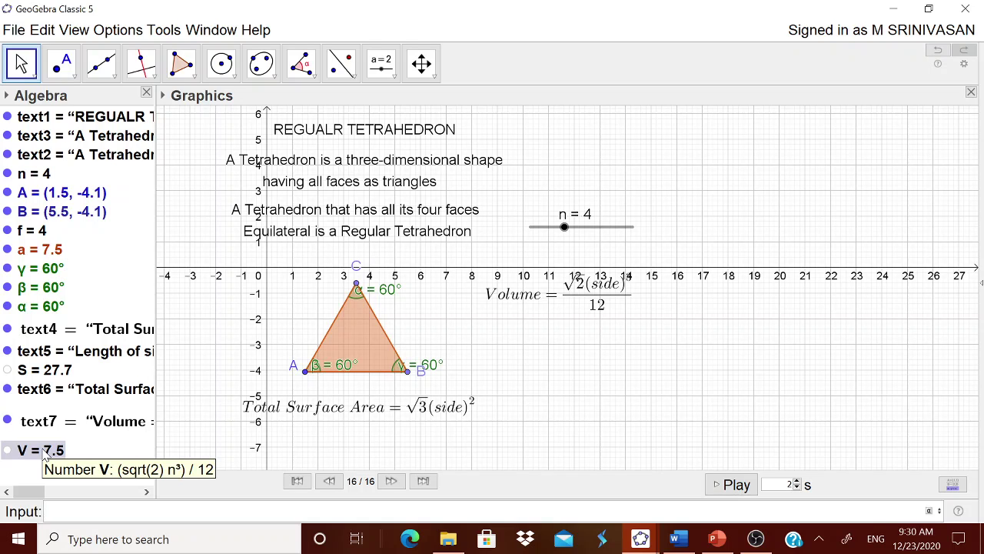
Switch to the Geometry perspective and show the 3D Graphics view beside it
{"action": "left_click", "coordinate": [981, 286]}
{"action": "left_click", "coordinate": [907, 281]}
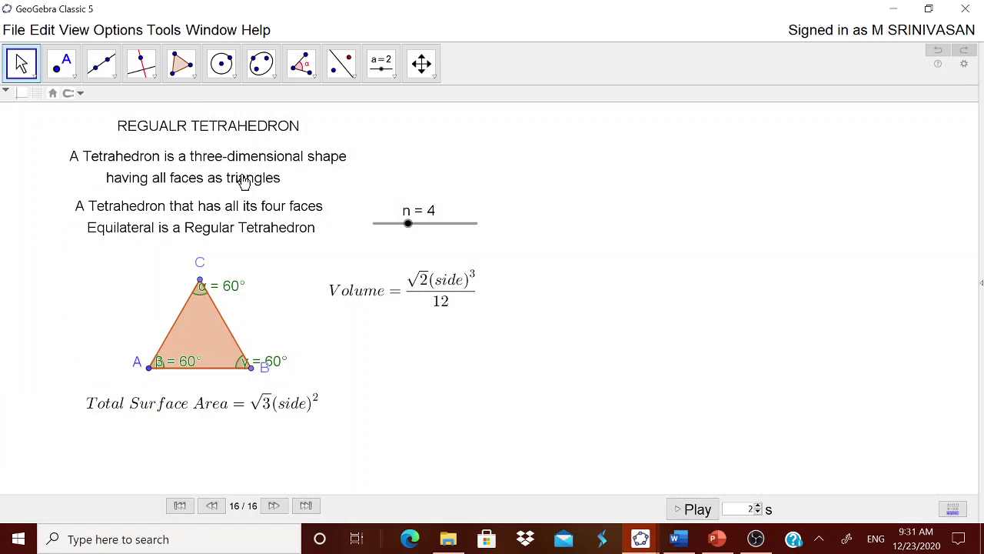
{"action": "left_click", "coordinate": [125, 32]}
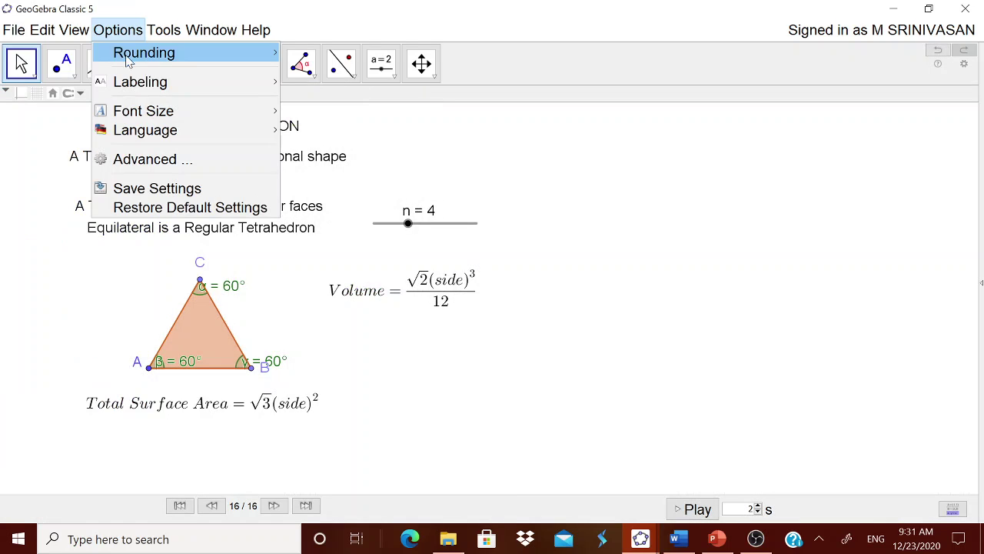
{"action": "mouse_move", "coordinate": [73, 30]}
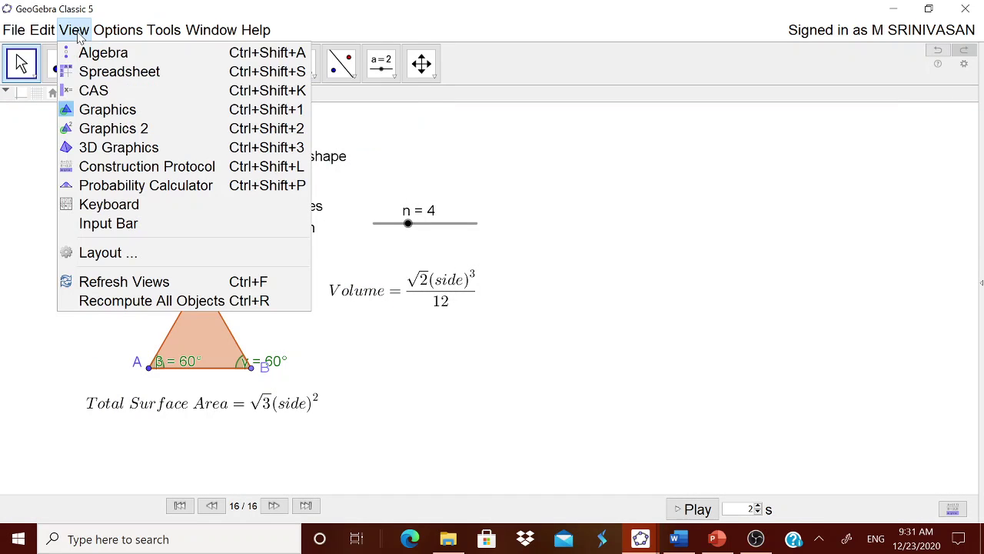
{"action": "left_click", "coordinate": [107, 147]}
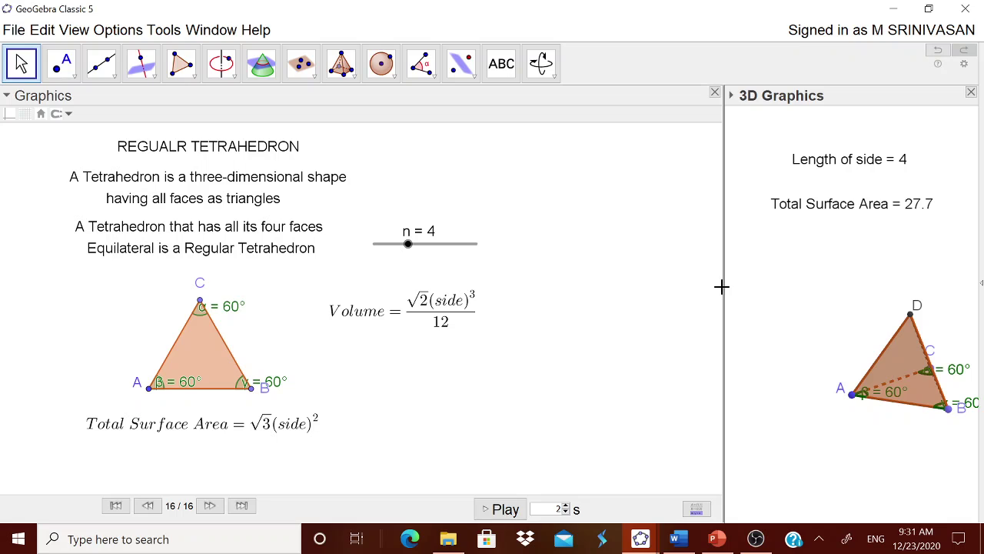
Widen the 3D Graphics view and add a text there reading "Volume = " followed by the live value of V
{"action": "left_click_drag", "start_coordinate": [722, 286], "coordinate": [604, 287]}
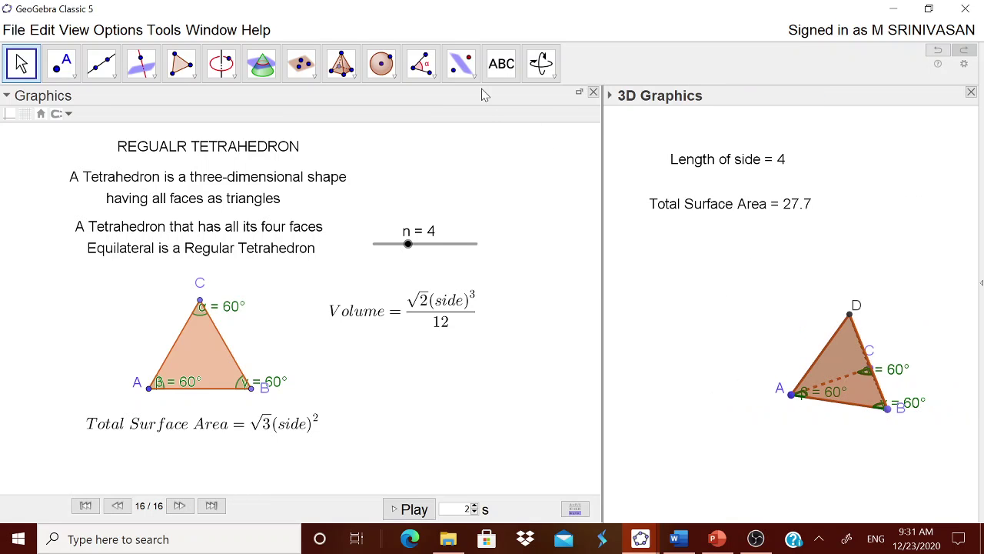
{"action": "left_click", "coordinate": [508, 73]}
{"action": "left_click", "coordinate": [688, 306]}
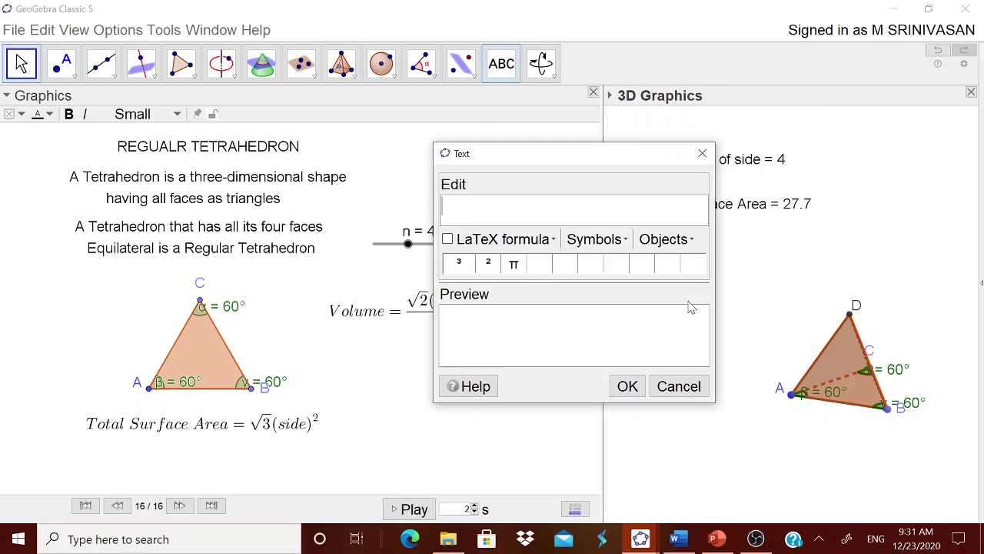
{"action": "type", "text": "Volume ="}
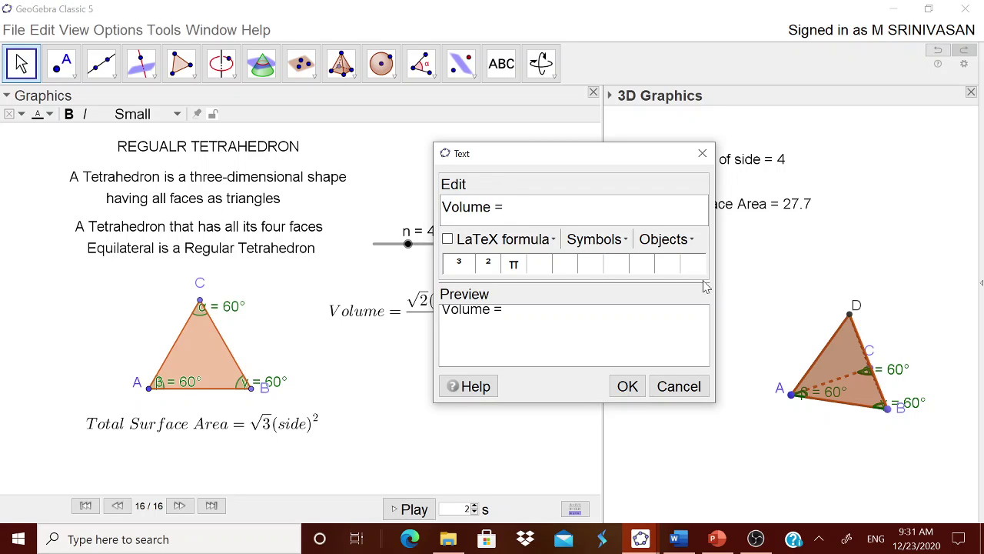
{"action": "left_click", "coordinate": [691, 243]}
{"action": "type", "text": "="}
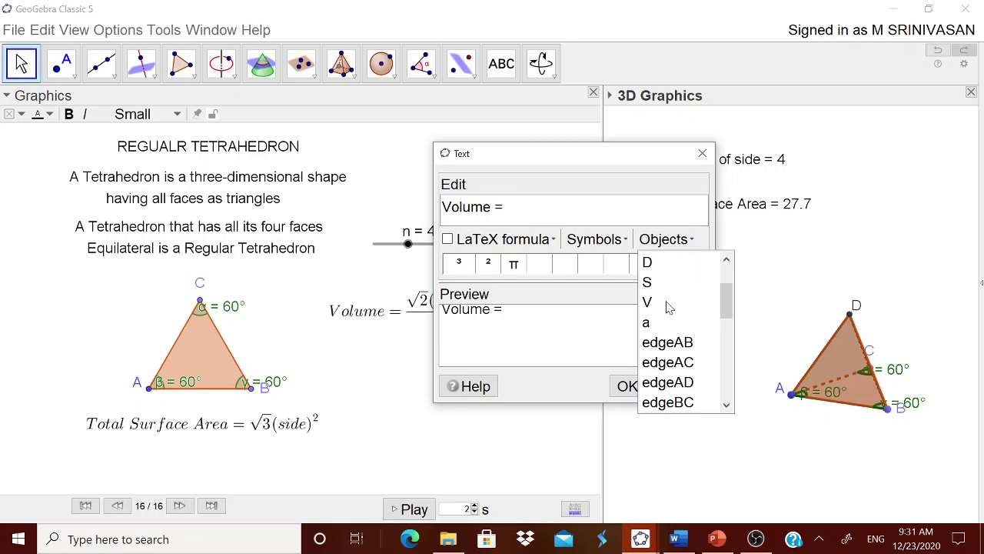
{"action": "left_click", "coordinate": [668, 302]}
{"action": "left_click", "coordinate": [627, 386]}
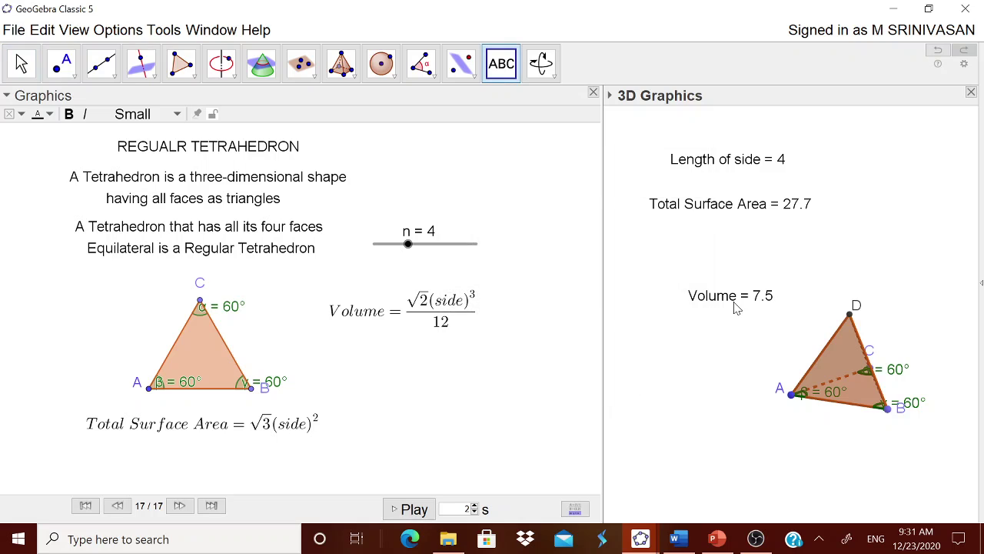
Move the volume text up to sit directly beneath the Total Surface Area text in the 3D view
{"action": "left_click_drag", "start_coordinate": [734, 301], "coordinate": [747, 248]}
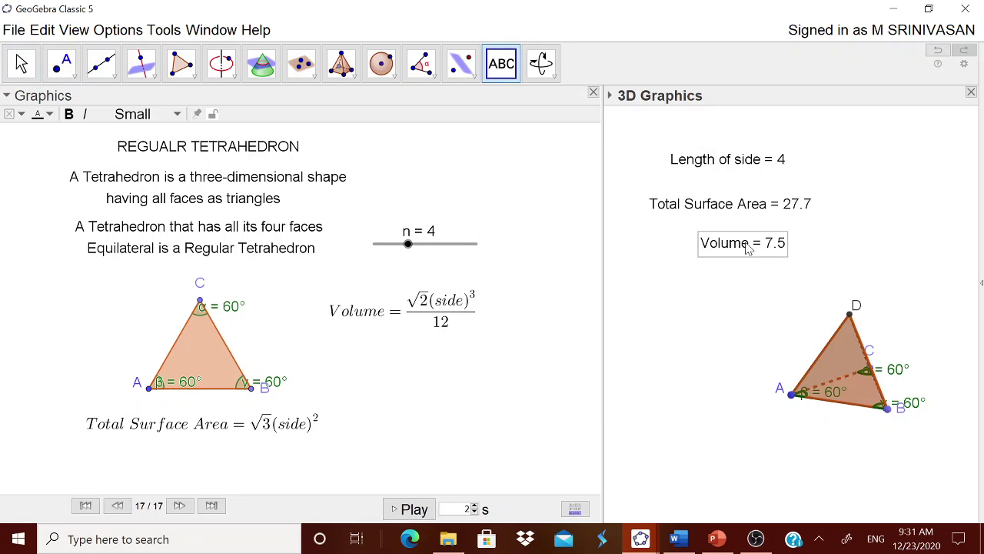
{"action": "left_click", "coordinate": [748, 248]}
{"action": "left_click", "coordinate": [675, 386]}
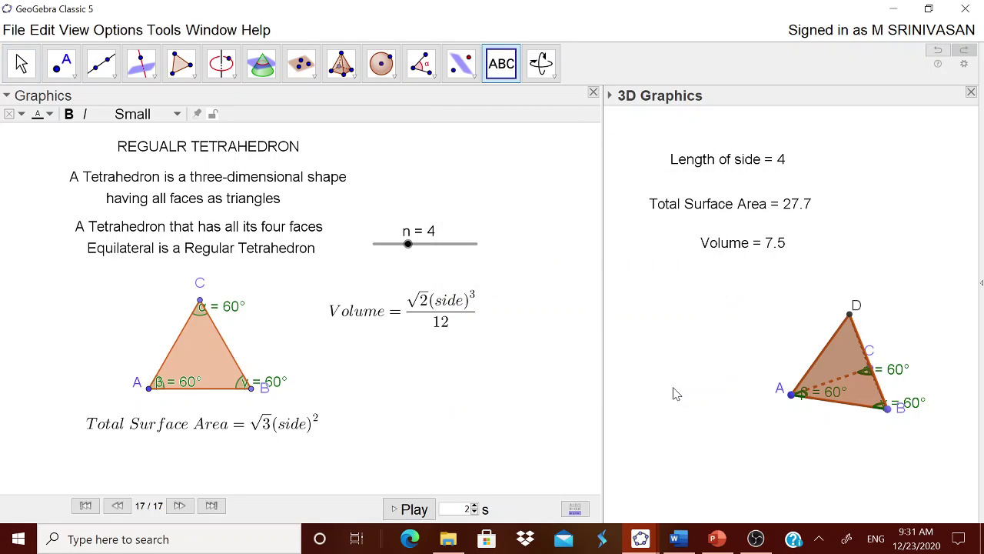
Test the live texts by moving slider n to 10 and back down to 5
{"action": "left_click_drag", "start_coordinate": [417, 255], "coordinate": [479, 246]}
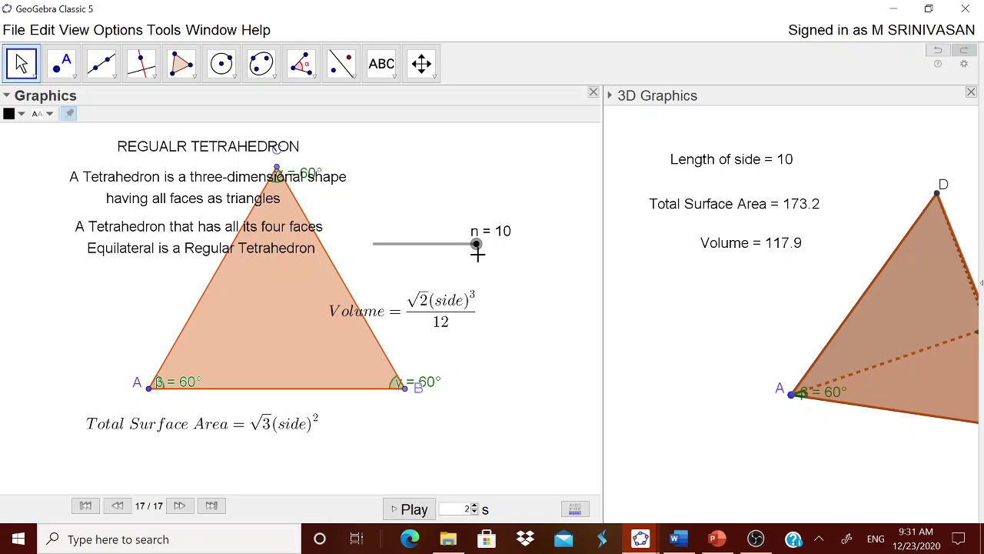
{"action": "left_click_drag", "start_coordinate": [477, 248], "coordinate": [422, 251]}
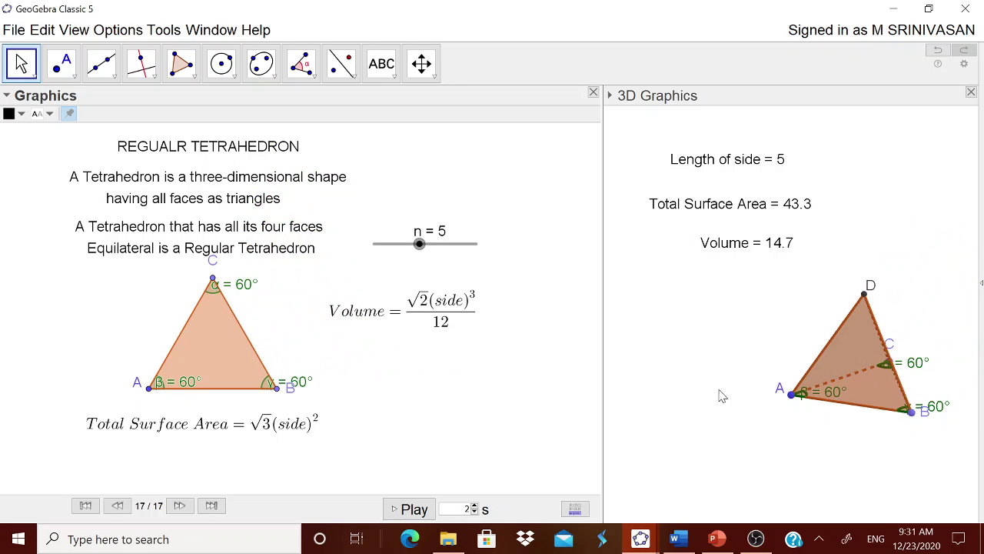